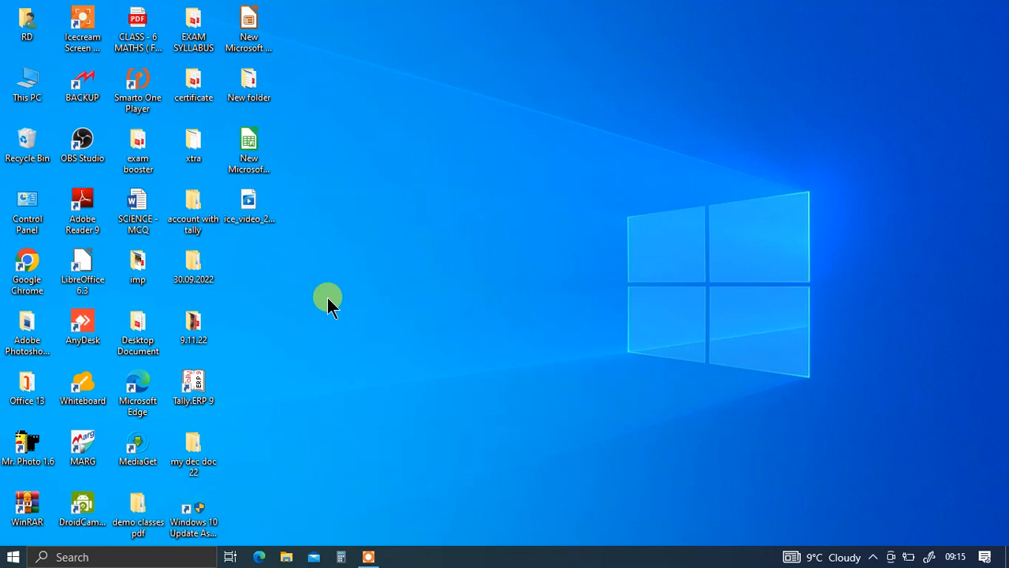
Launch Excel 2016 and agree to the default-program prompt, dismissing the default apps notice
key(super)
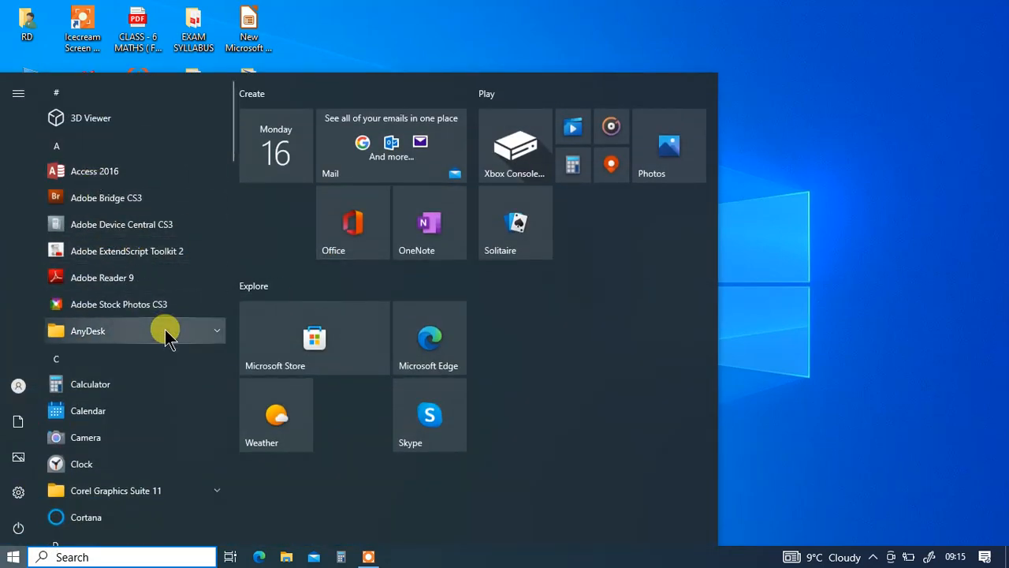
text(ex)
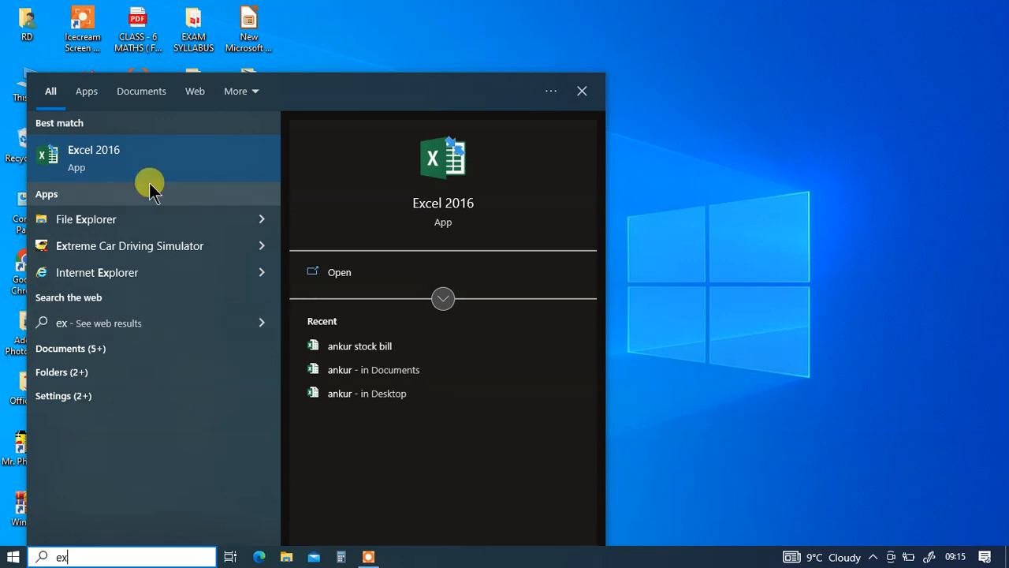
click(110, 162)
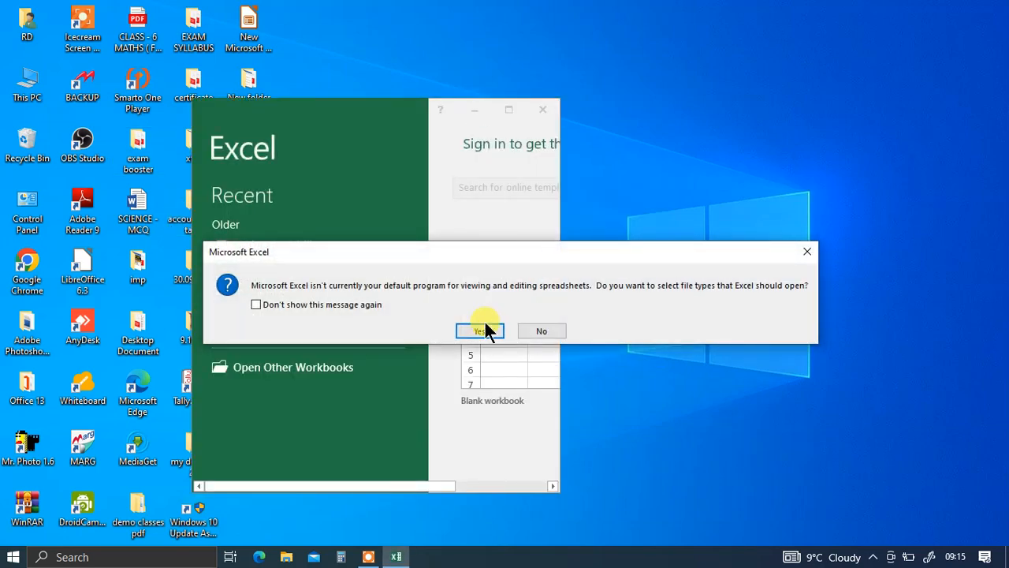
click(483, 330)
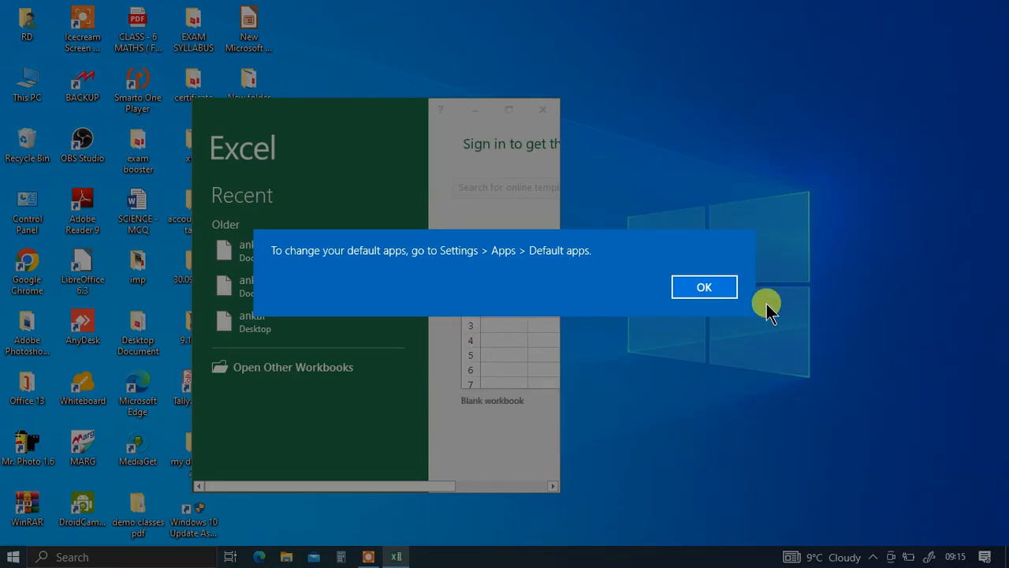
click(715, 289)
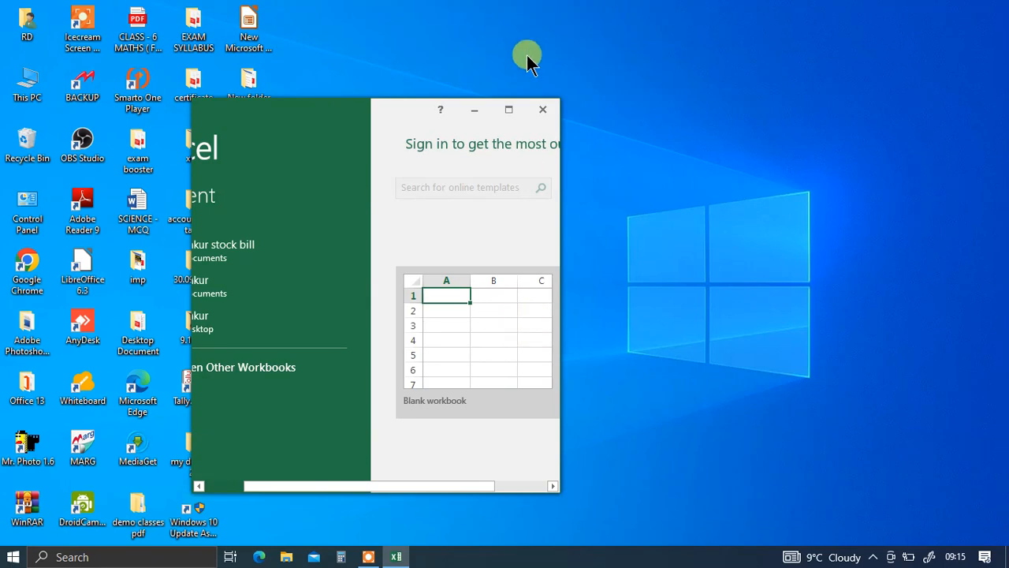
Maximize the Excel window and create a blank workbook
click(507, 116)
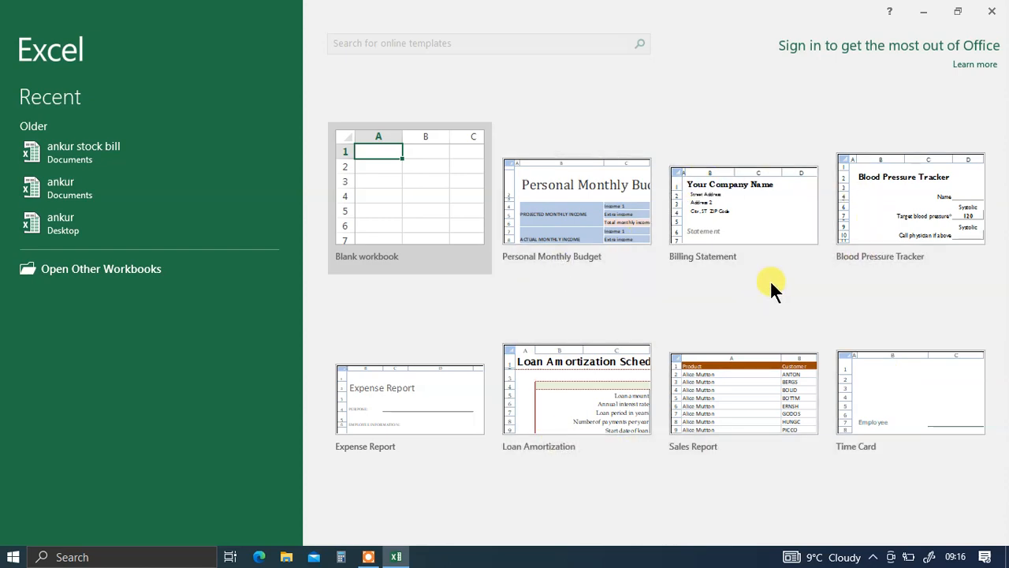
click(408, 205)
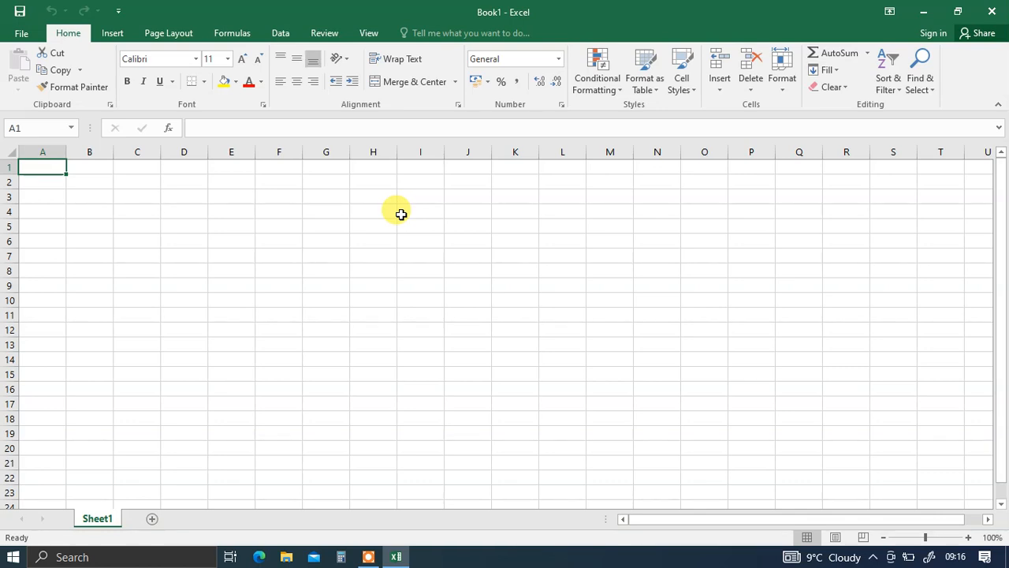
Set cell H4 to font size 16 and enter the text "excel" in it
click(371, 214)
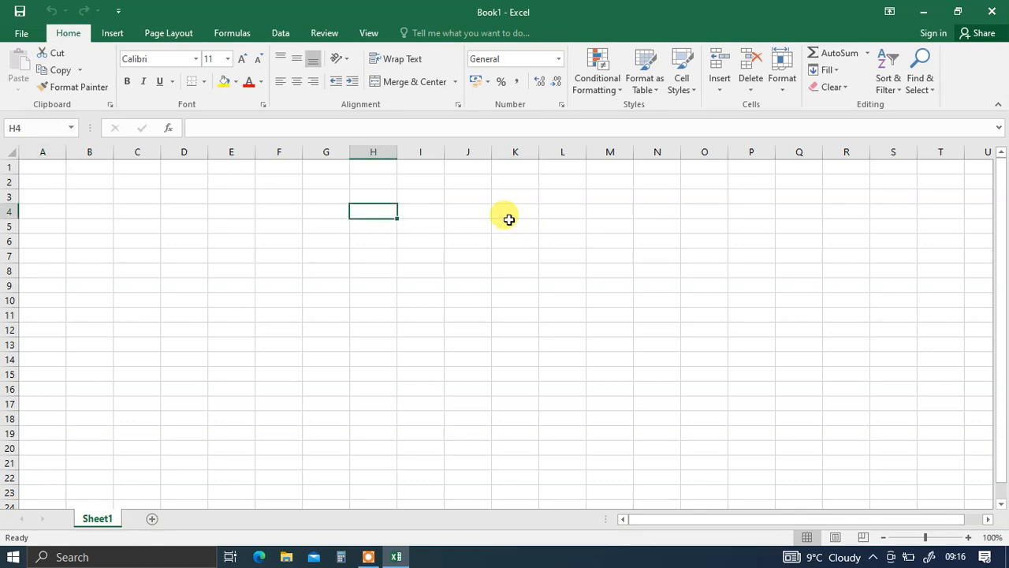
click(249, 59)
click(249, 58)
click(249, 59)
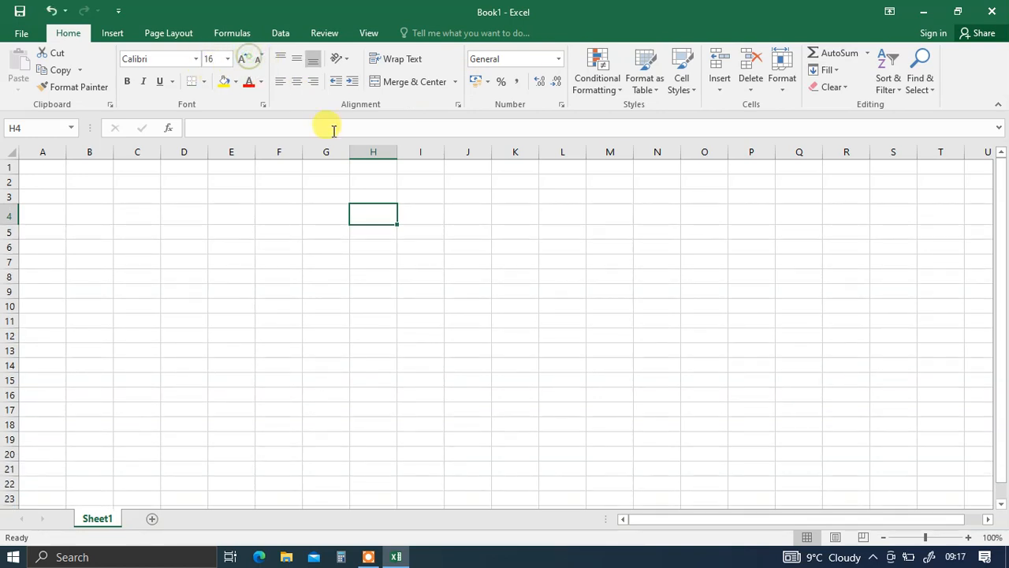
text(e)
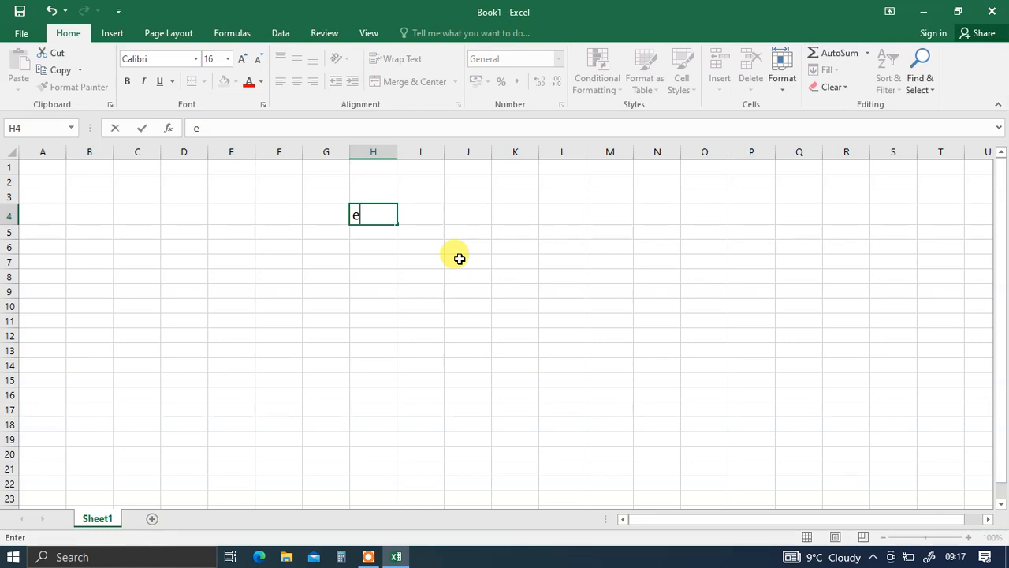
text(xc)
text(l)
key(BackSpace)
text(el)
click(337, 269)
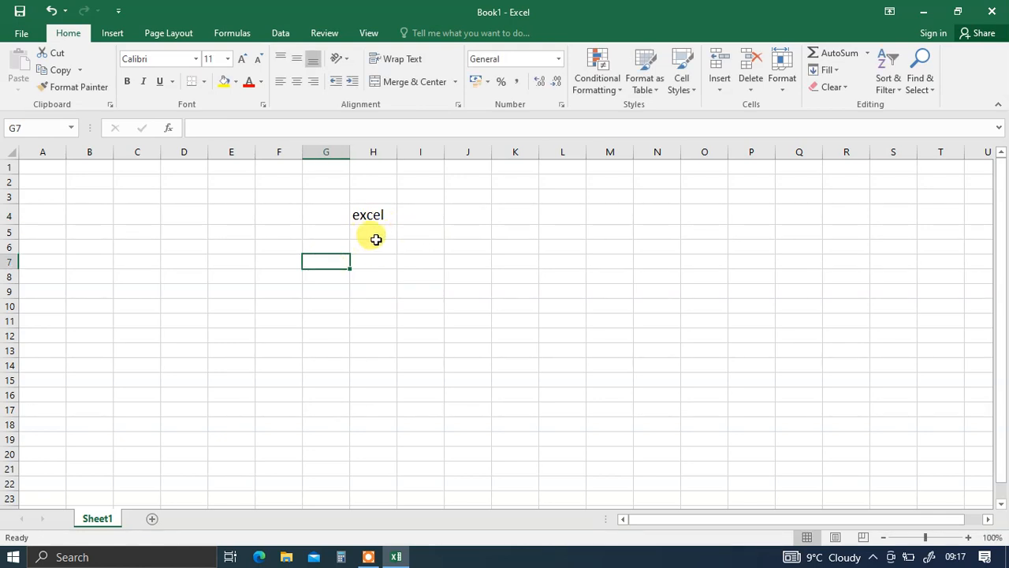
Enter "extra" in cell H6 and "cell" in cell I6
click(375, 243)
text(extra)
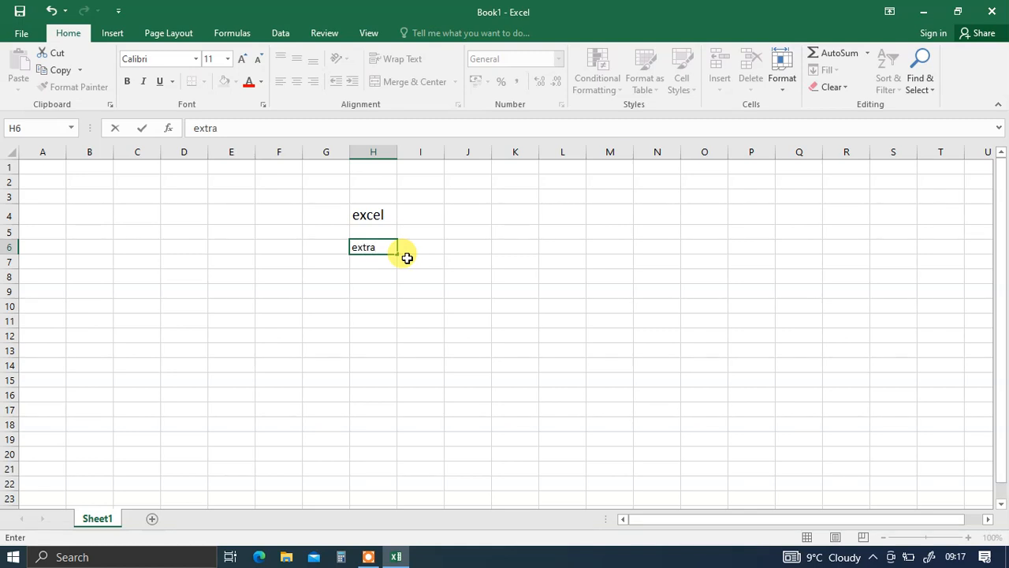
click(416, 248)
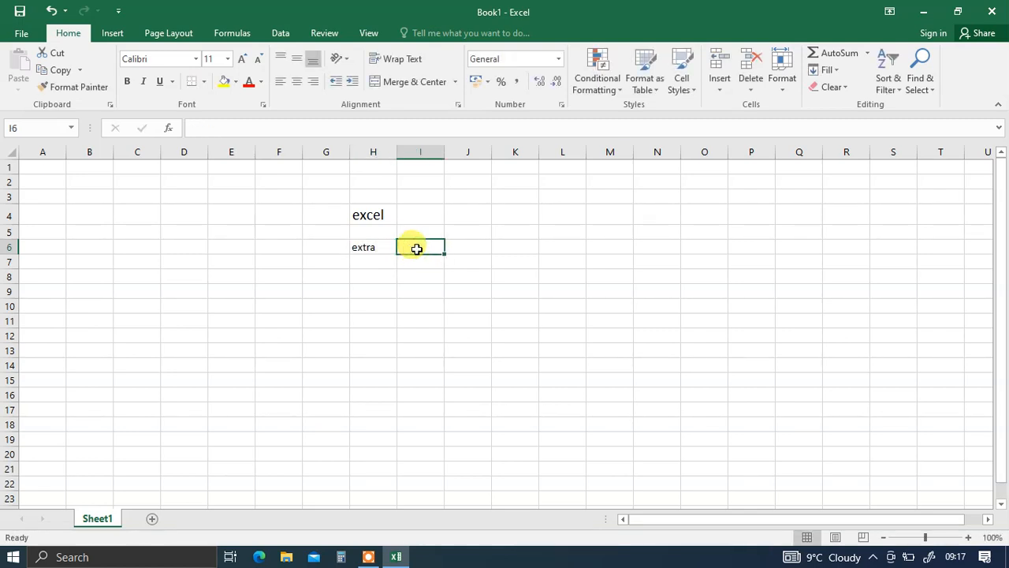
text(cell)
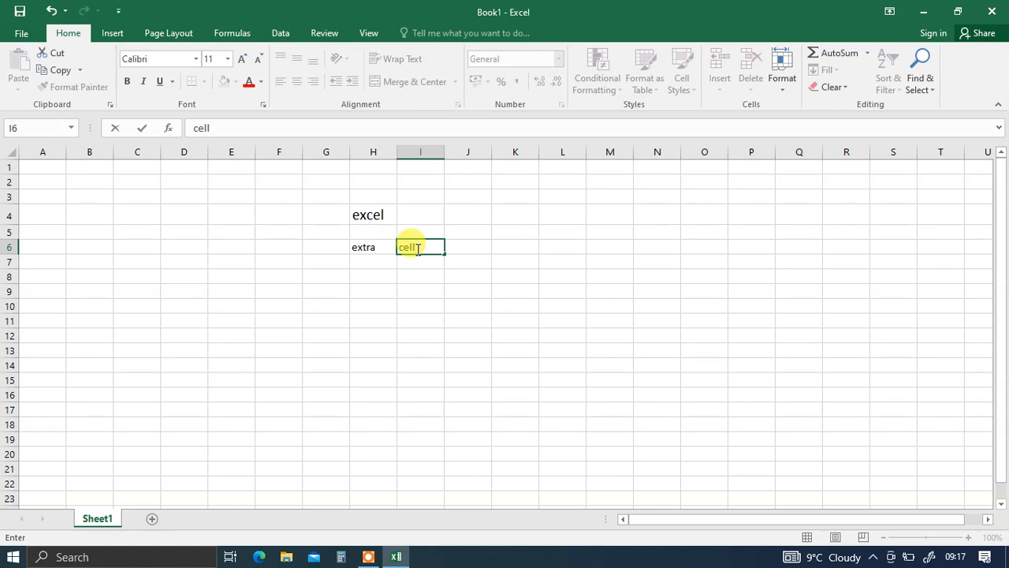
click(402, 290)
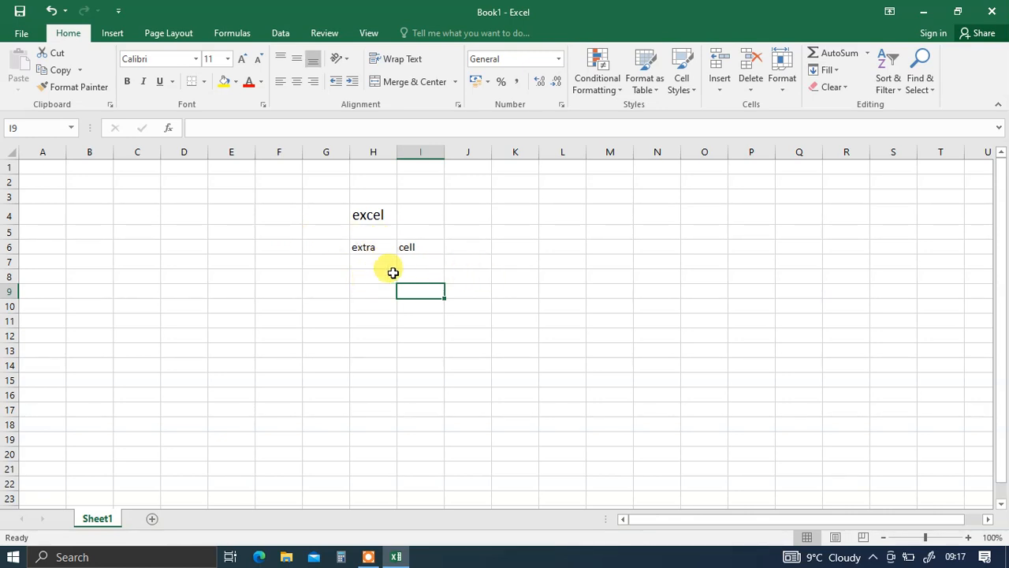
Examine individual cells across the sheet by selecting several empty ones, including L5, J10, B7 and J11
click(554, 228)
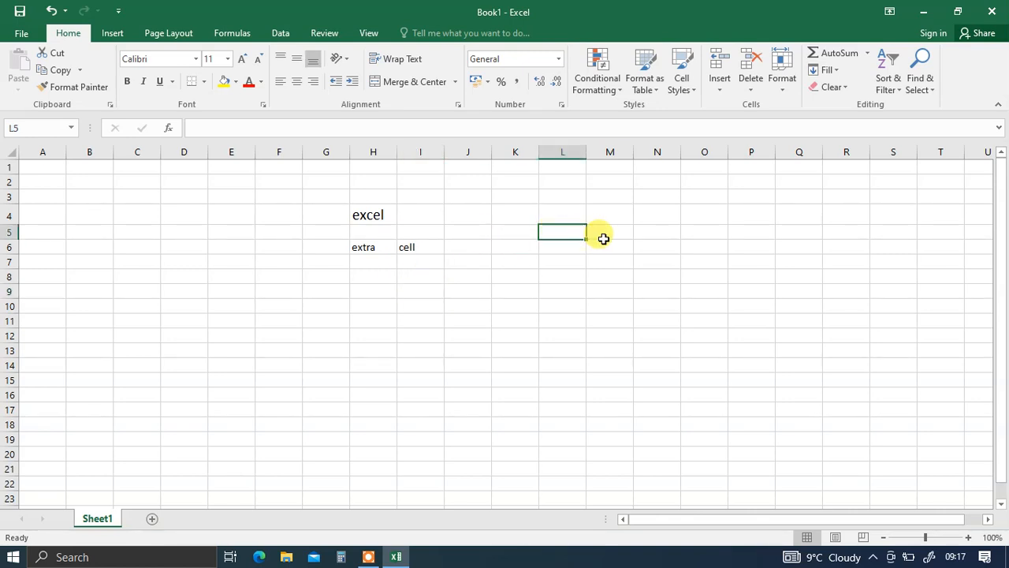
click(650, 233)
click(662, 276)
click(522, 306)
click(453, 306)
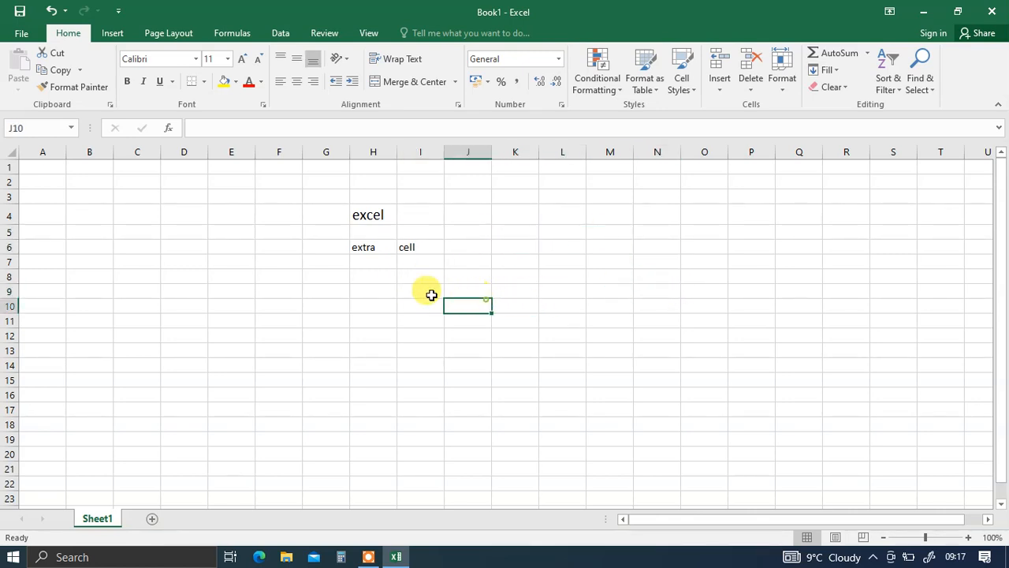
click(327, 290)
click(237, 232)
click(102, 262)
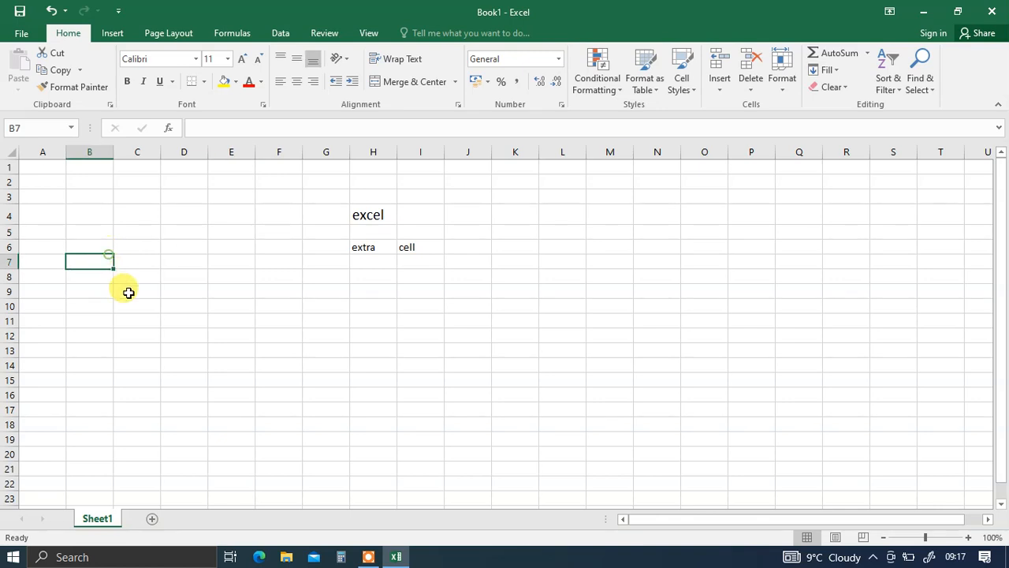
click(128, 345)
click(456, 321)
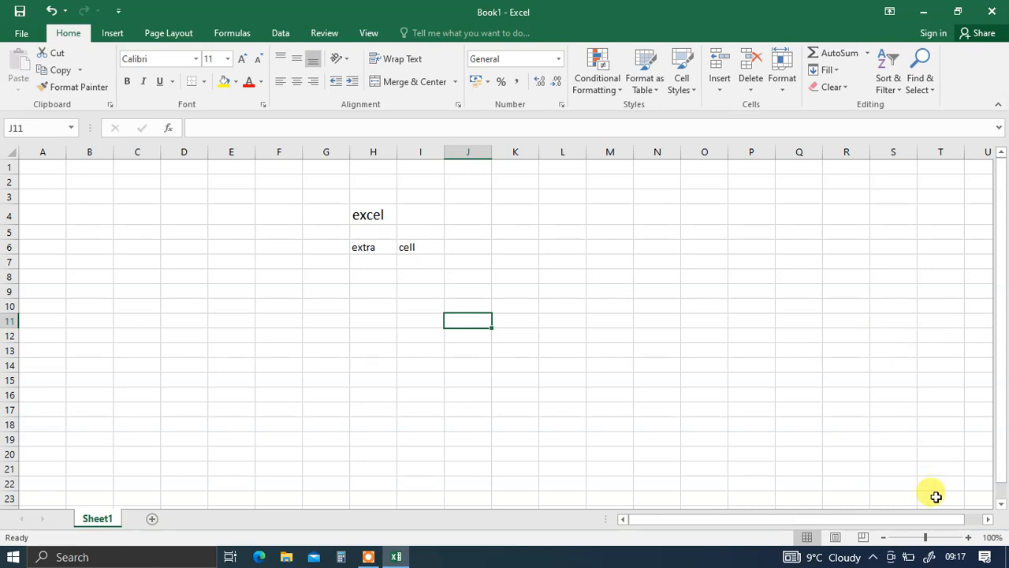
Look through the column letters beyond column U and return to column A
click(988, 519)
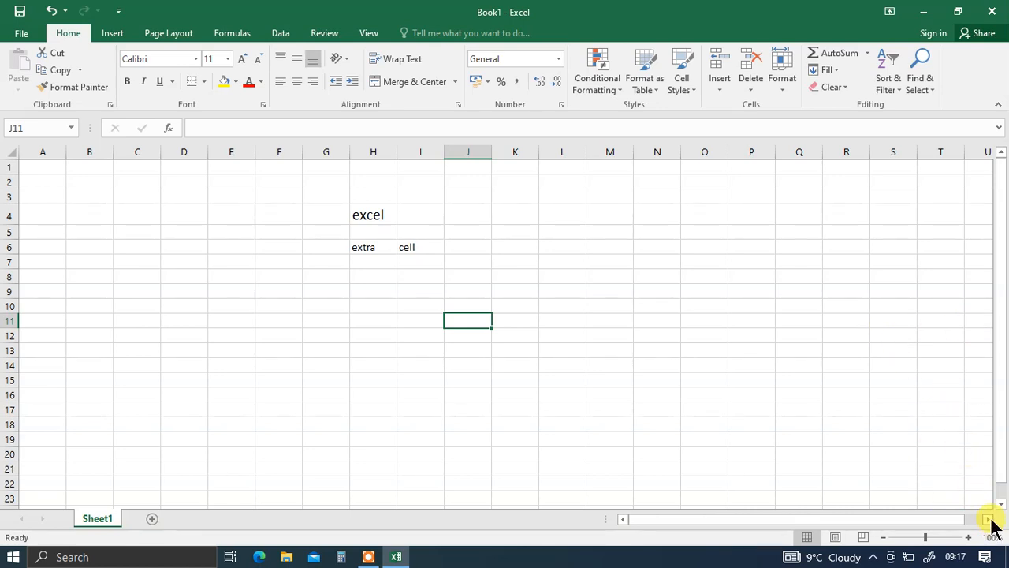
click(990, 521)
click(990, 520)
click(990, 520)
click(989, 521)
click(990, 521)
click(990, 520)
click(990, 520)
click(990, 521)
click(990, 520)
click(990, 521)
click(990, 520)
click(990, 520)
click(989, 521)
click(990, 521)
click(990, 520)
click(990, 521)
click(990, 521)
click(989, 520)
click(989, 521)
drag(933, 517, 659, 517)
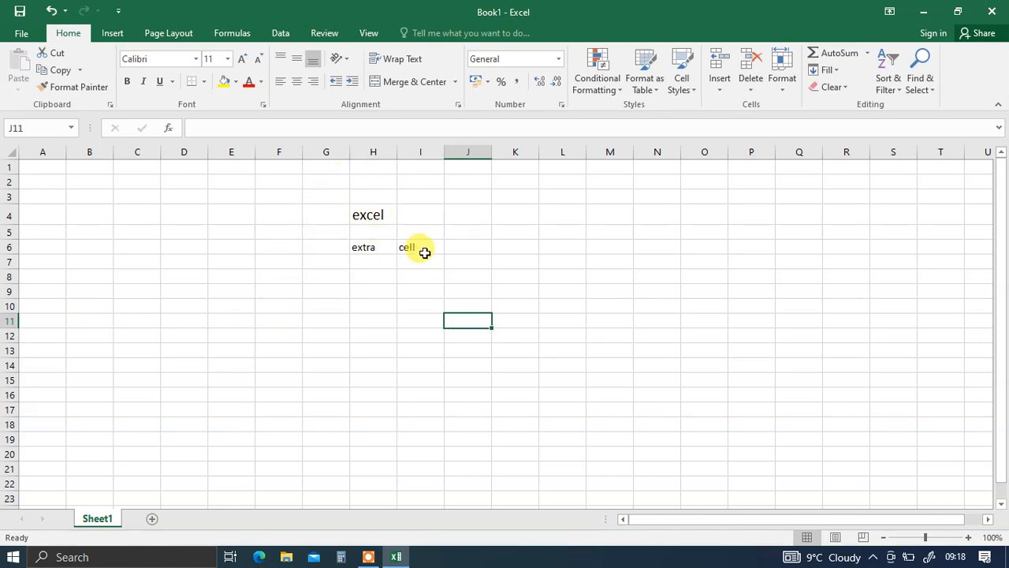
Highlight the column ranges K1:K20, L1:L20 and M1:M19 one after another
click(236, 261)
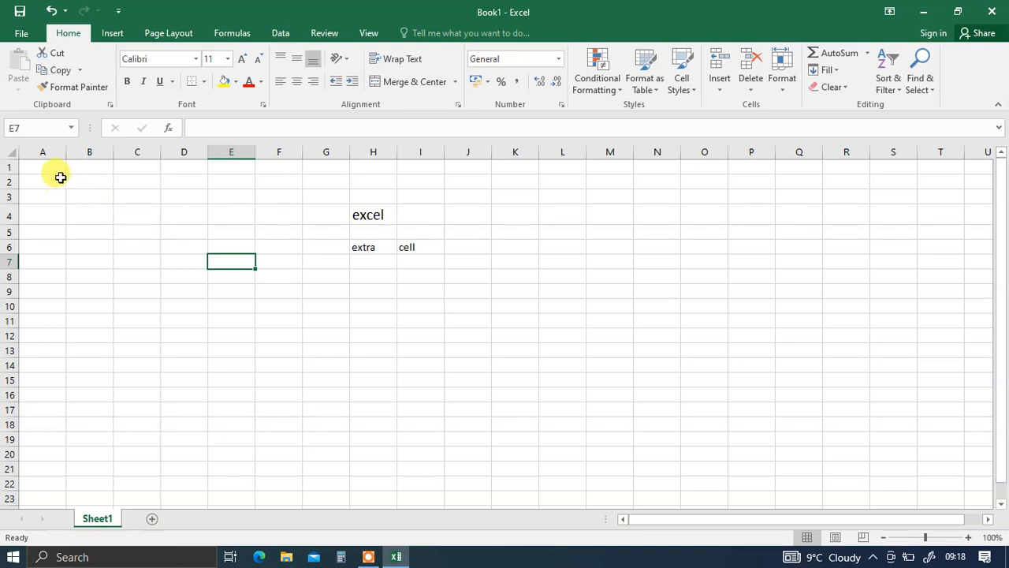
click(517, 171)
drag(518, 176, 531, 444)
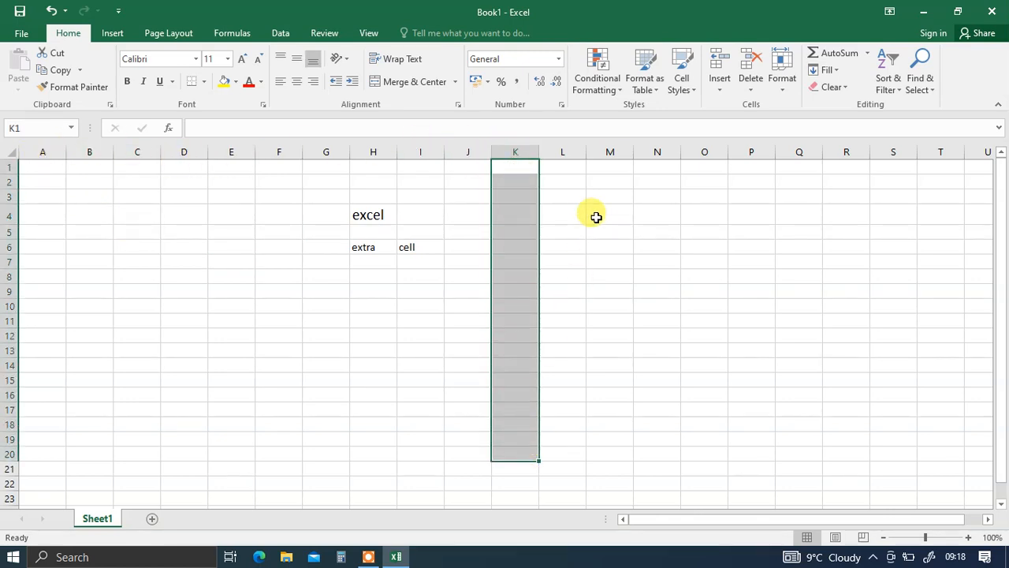
drag(572, 169, 563, 461)
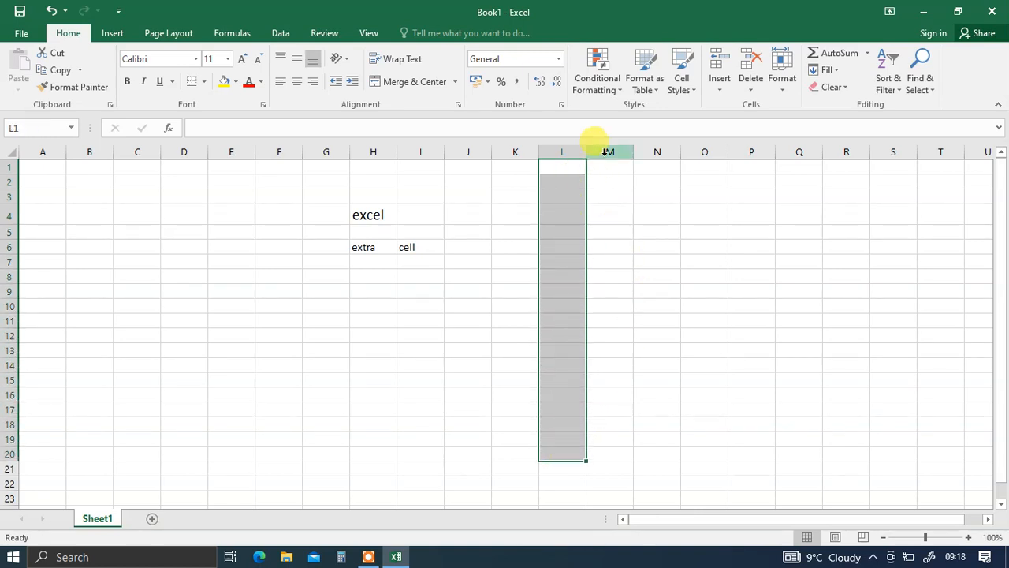
drag(605, 164, 605, 443)
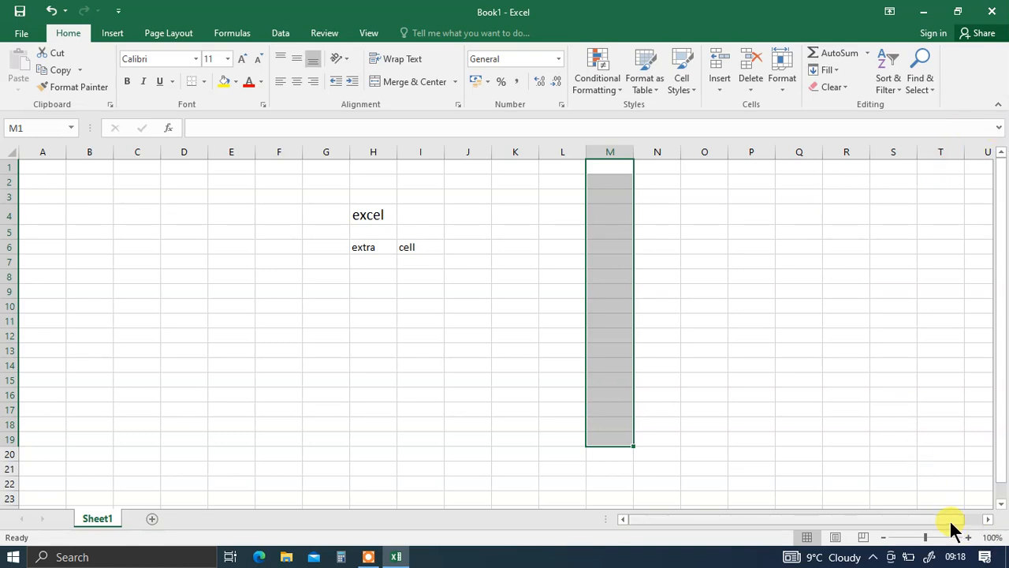
Review the column headings farther across the sheet again and come back to the sheet's beginning
click(988, 519)
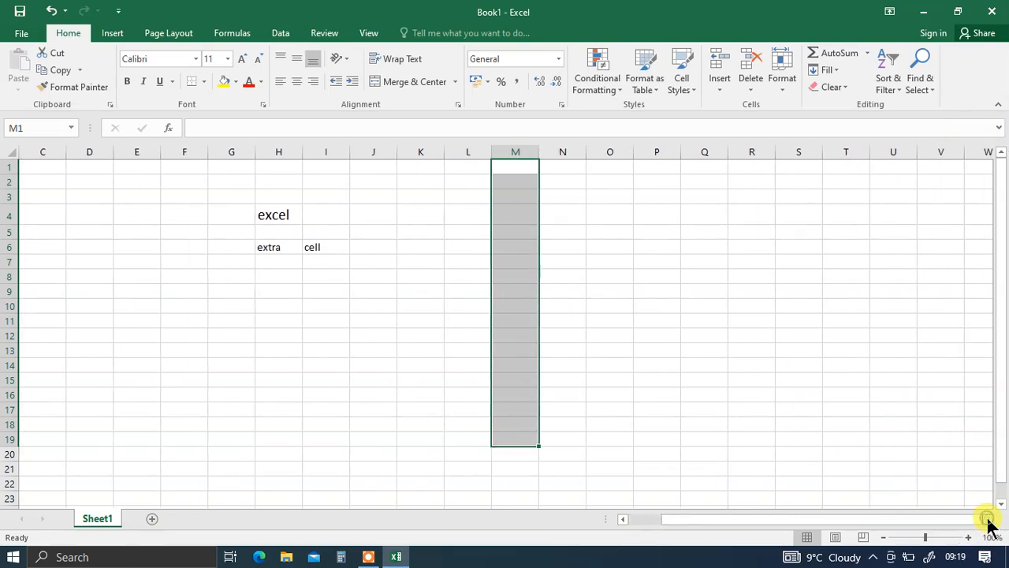
drag(988, 519, 988, 519)
drag(925, 518, 594, 511)
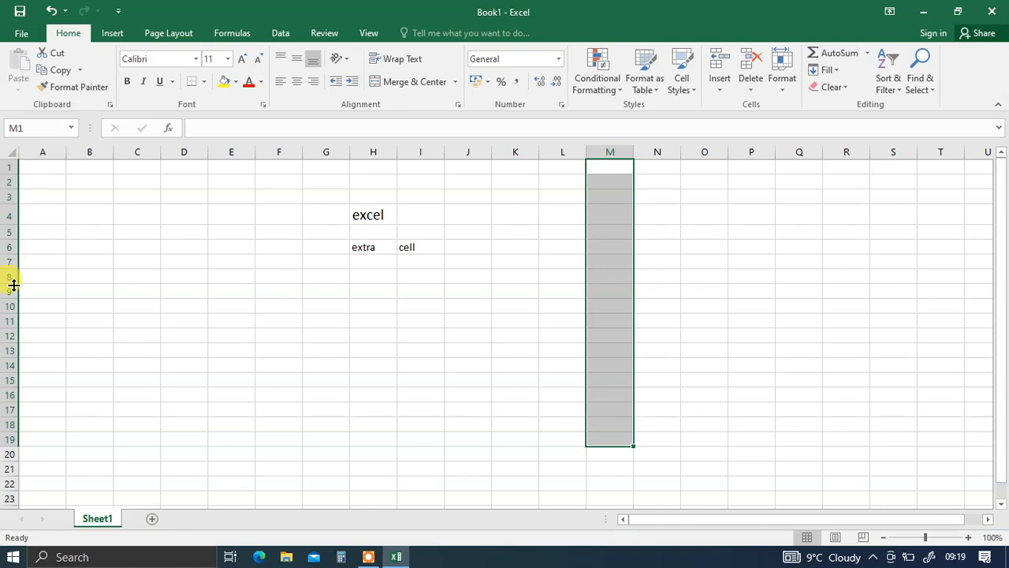
Highlight the row range A17:J17 and the column range B1:B16, and clear the highlight by selecting D6
drag(59, 407, 462, 412)
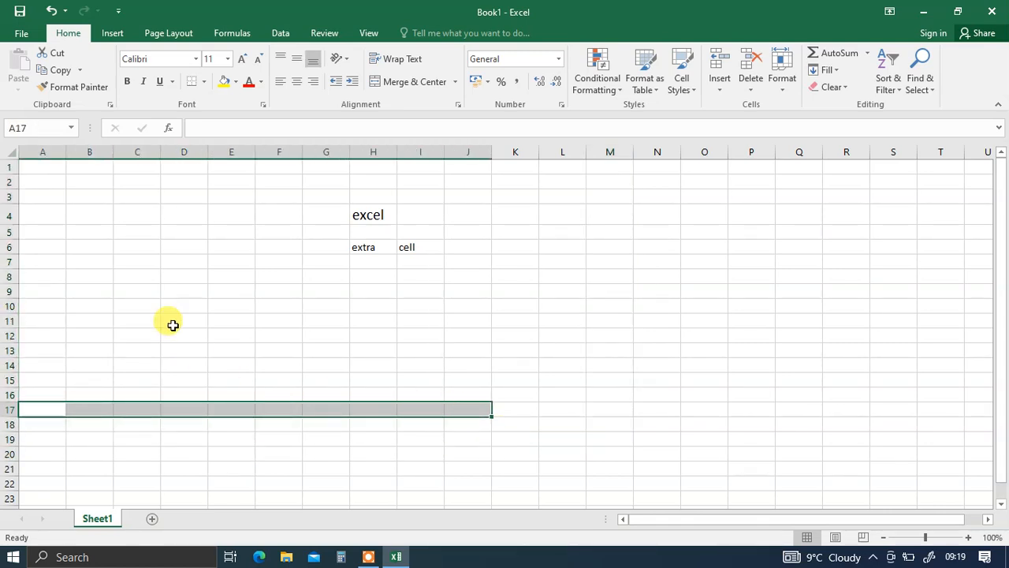
drag(97, 167, 90, 389)
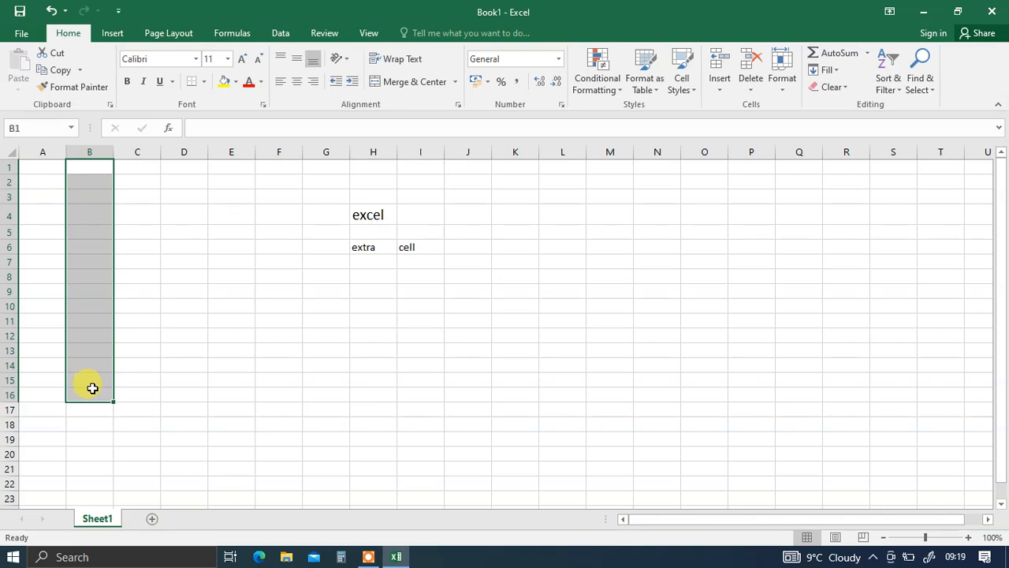
click(185, 246)
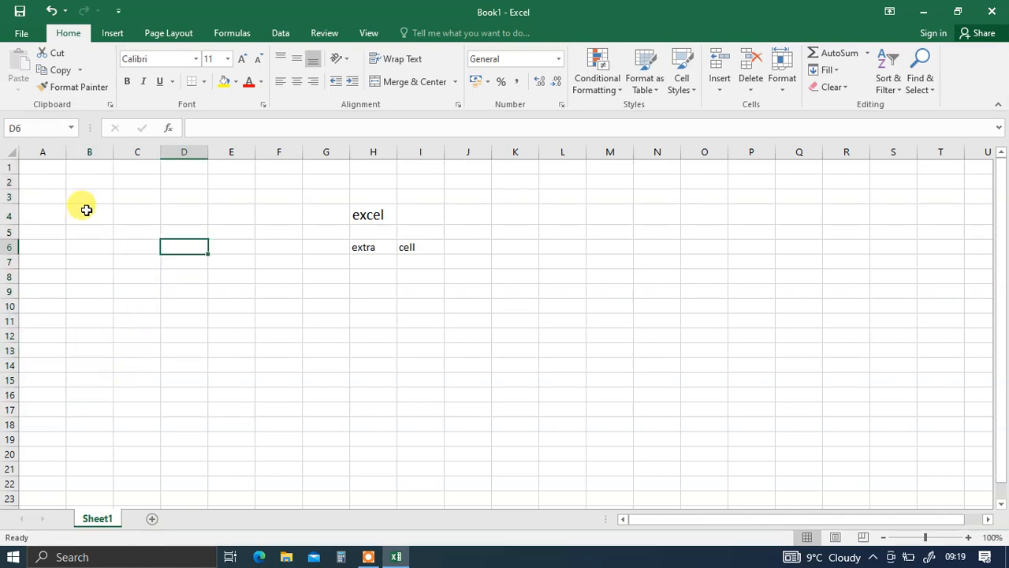
Check the cell addresses of A1 and several cells along row 4, ending on the "excel" cell H4
click(55, 167)
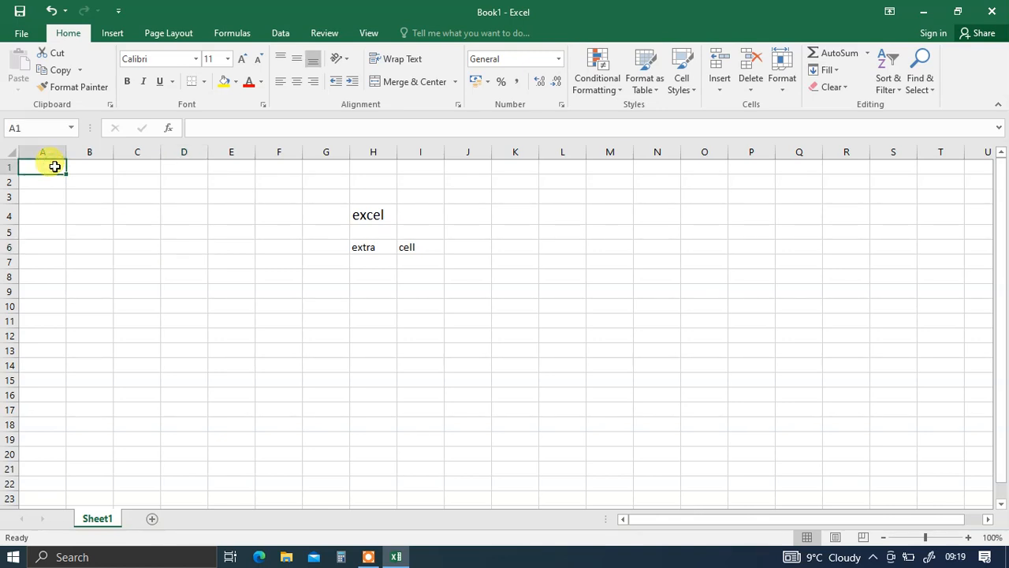
click(134, 214)
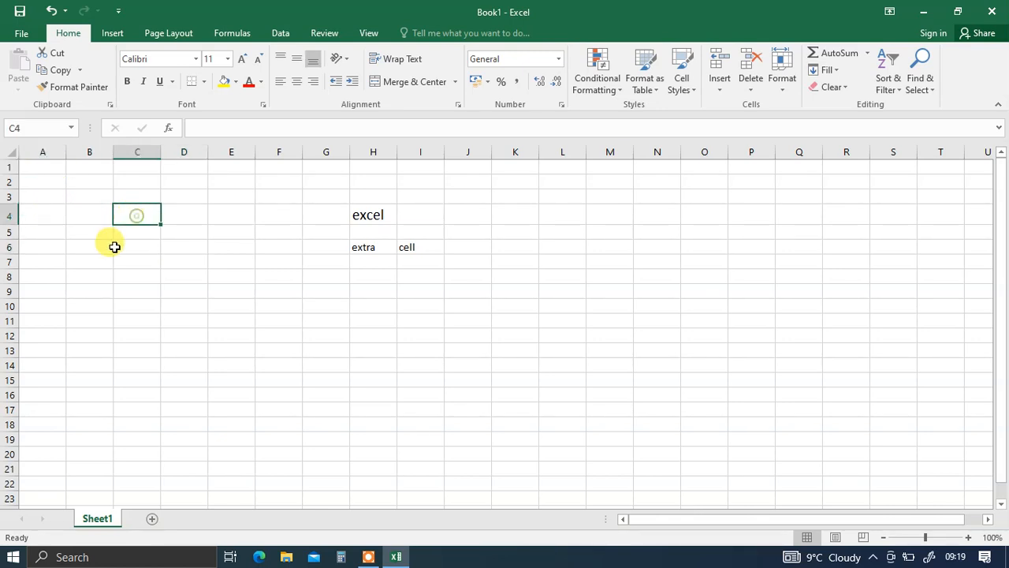
click(198, 209)
click(228, 215)
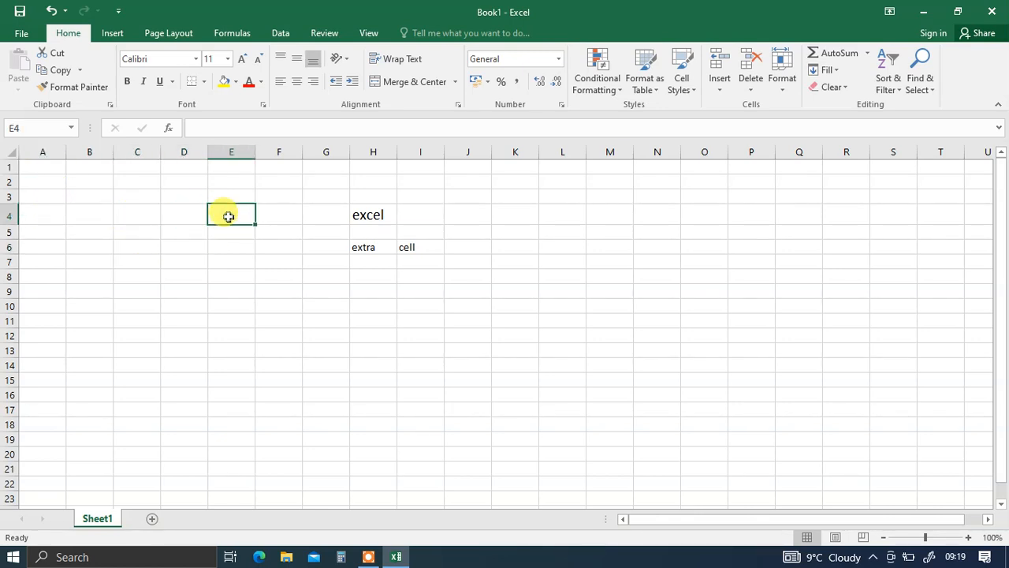
click(286, 214)
click(382, 215)
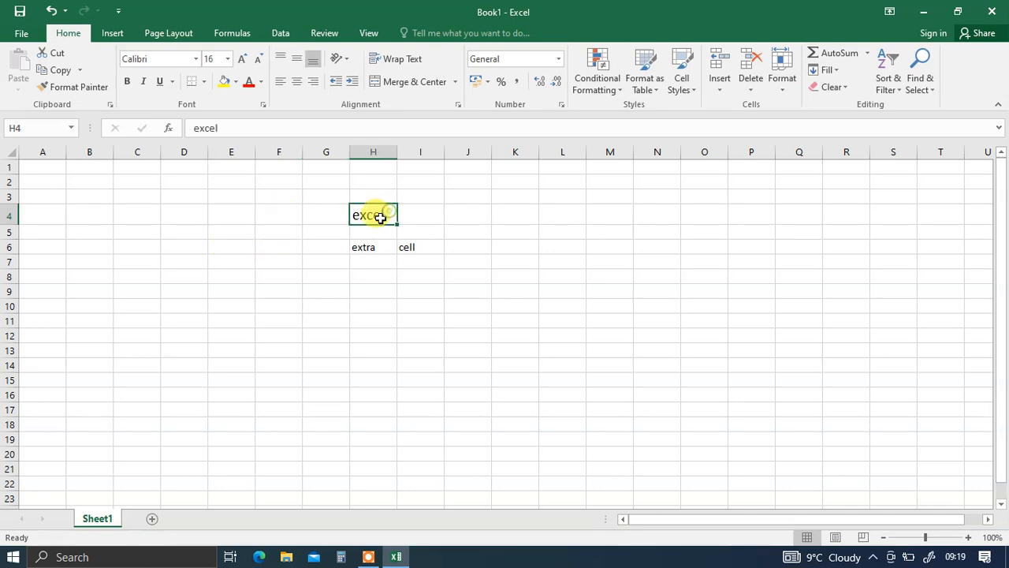
click(365, 218)
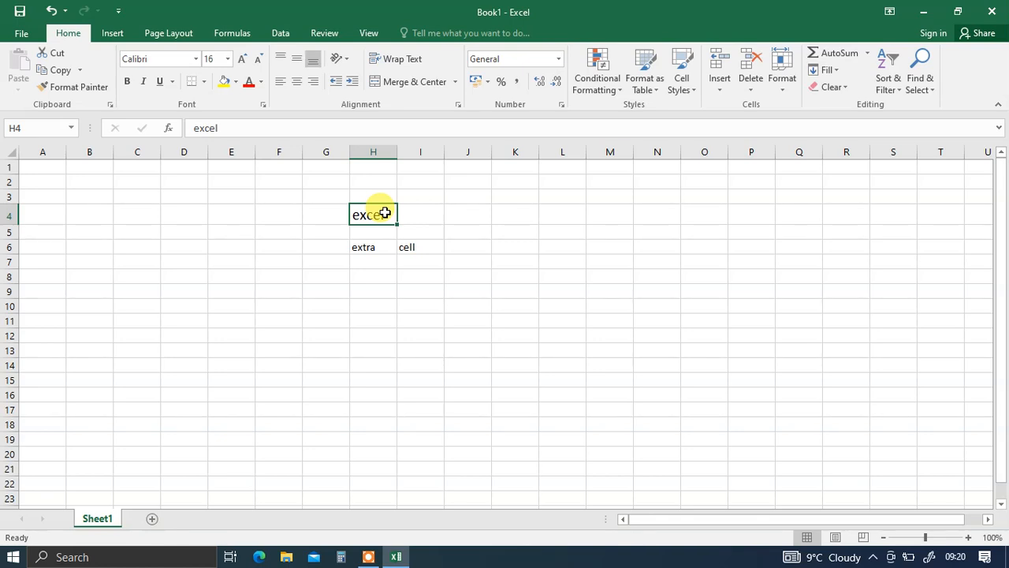
Check the cell addresses and formula bar contents of G8, the "cell" cell I6, G13, D5 and K6
click(323, 274)
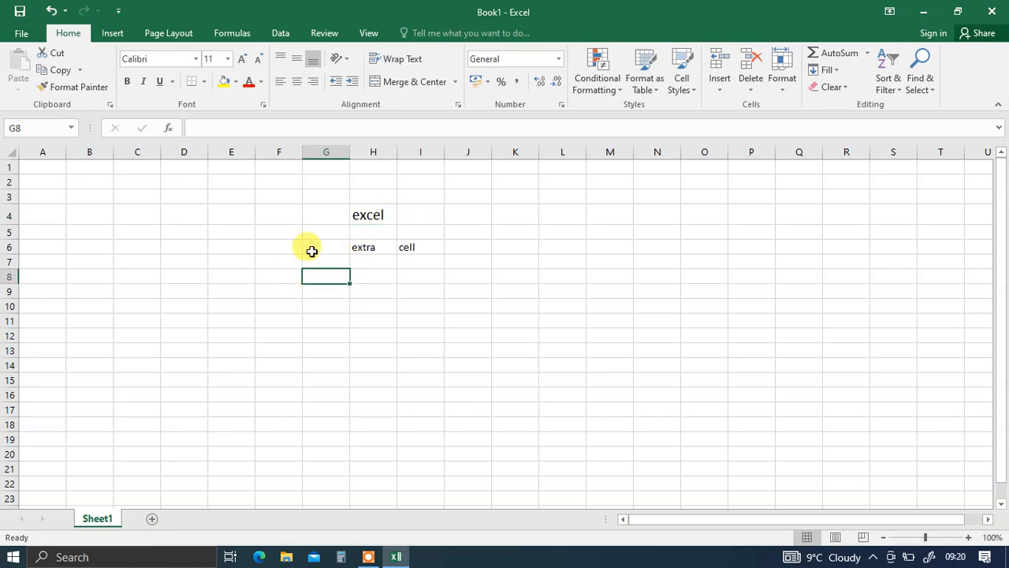
click(424, 250)
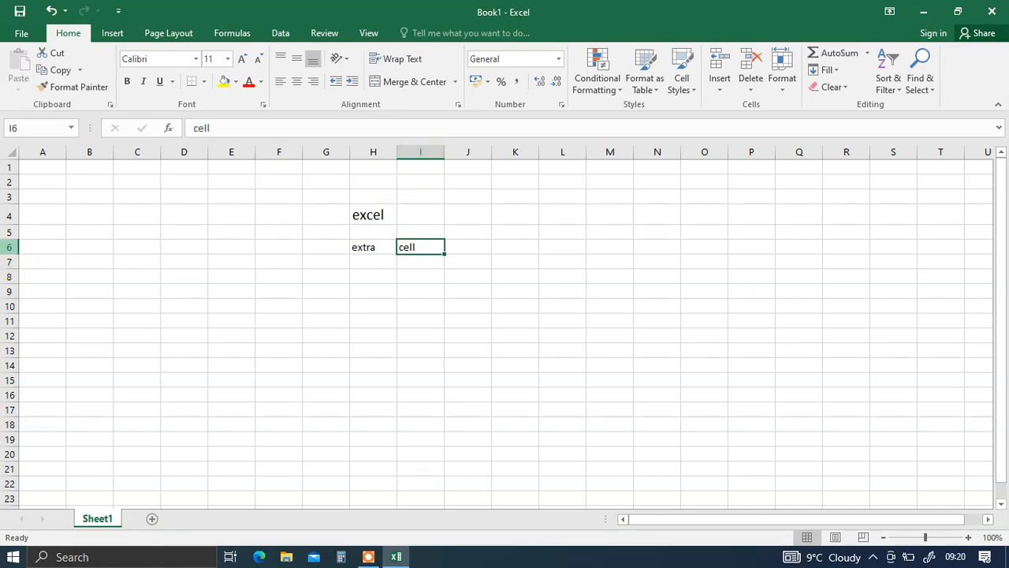
click(310, 349)
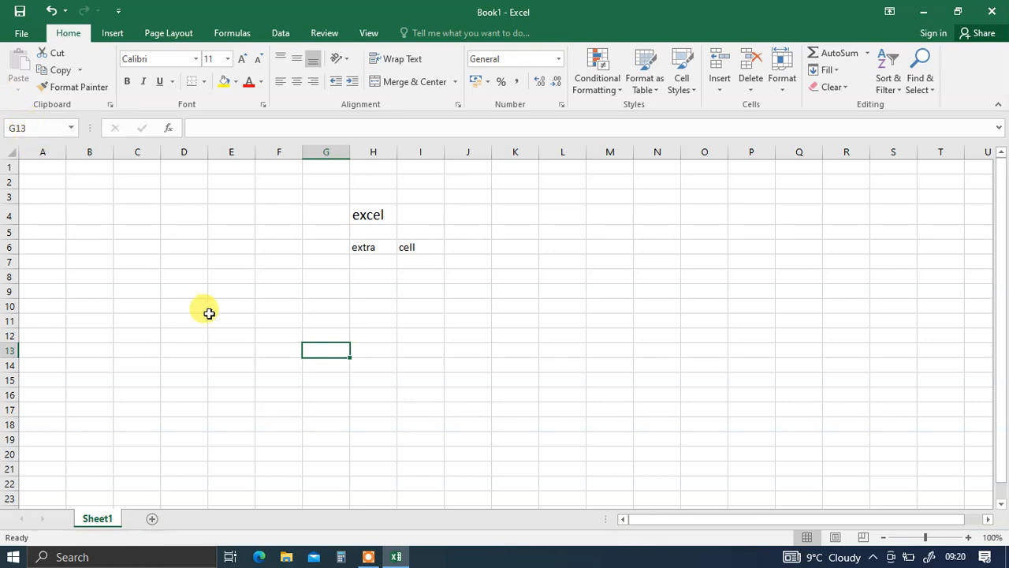
click(193, 239)
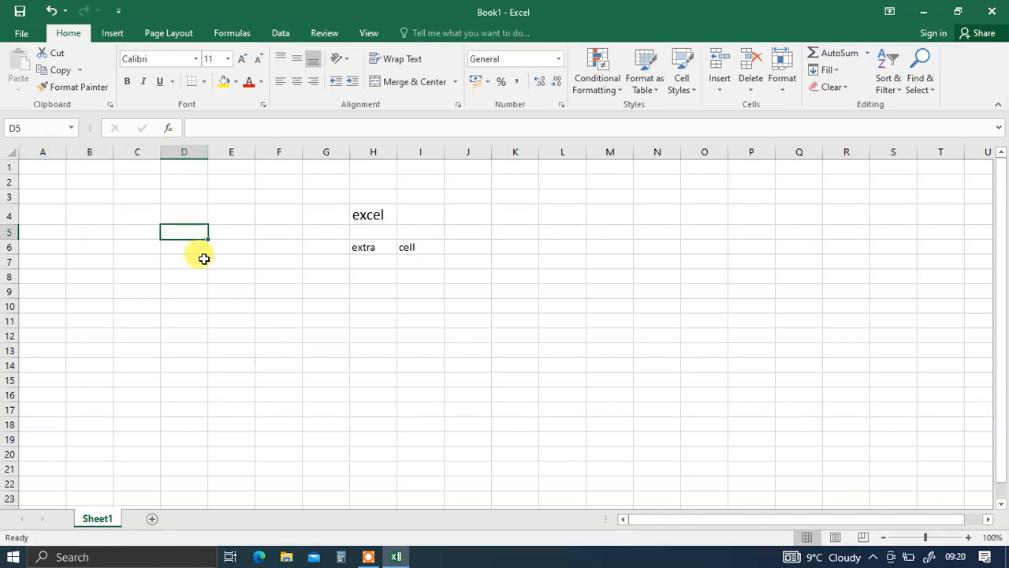
click(499, 244)
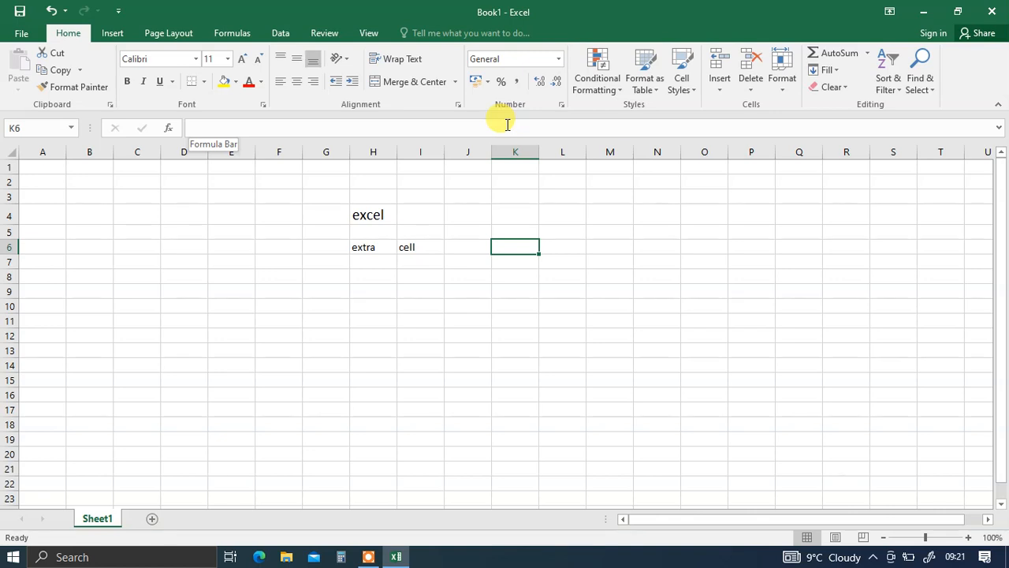
Select I15 and look over the available Home, Insert and Page Layout commands
click(401, 381)
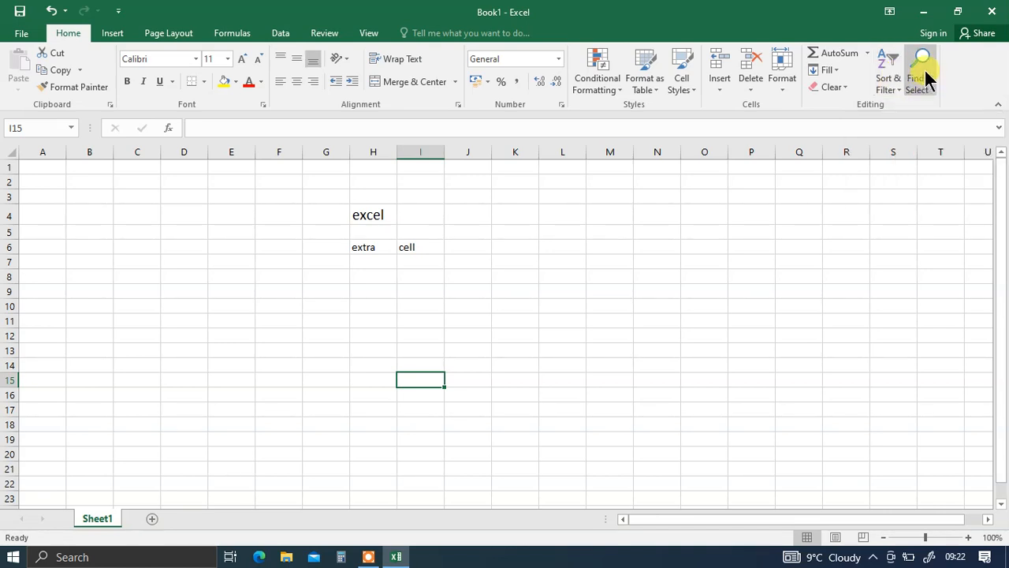
click(111, 33)
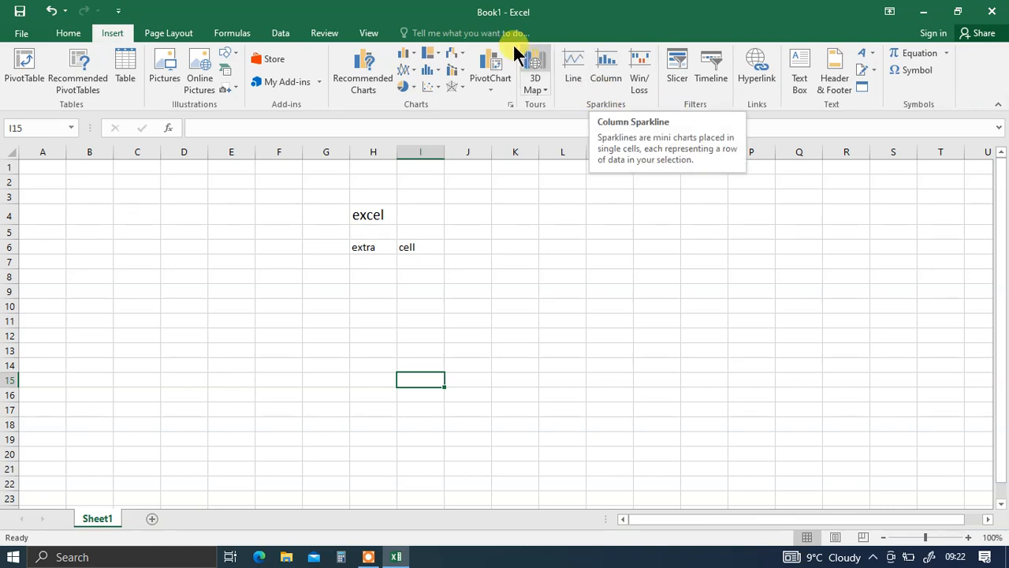
click(155, 38)
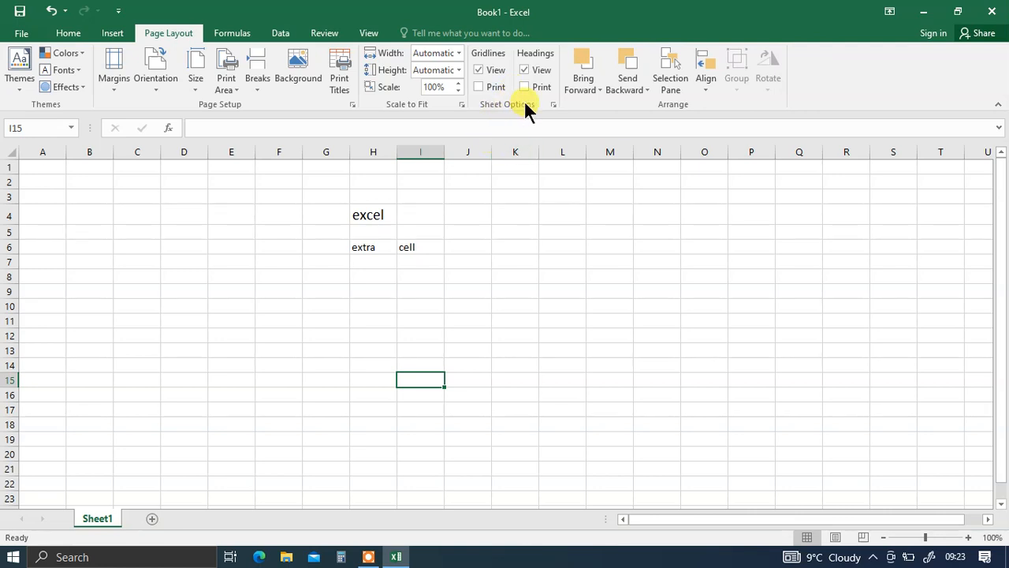
Hide and restore the display of the sheet's gridlines and its row and column headings
click(479, 71)
click(479, 70)
click(480, 70)
click(480, 70)
click(524, 71)
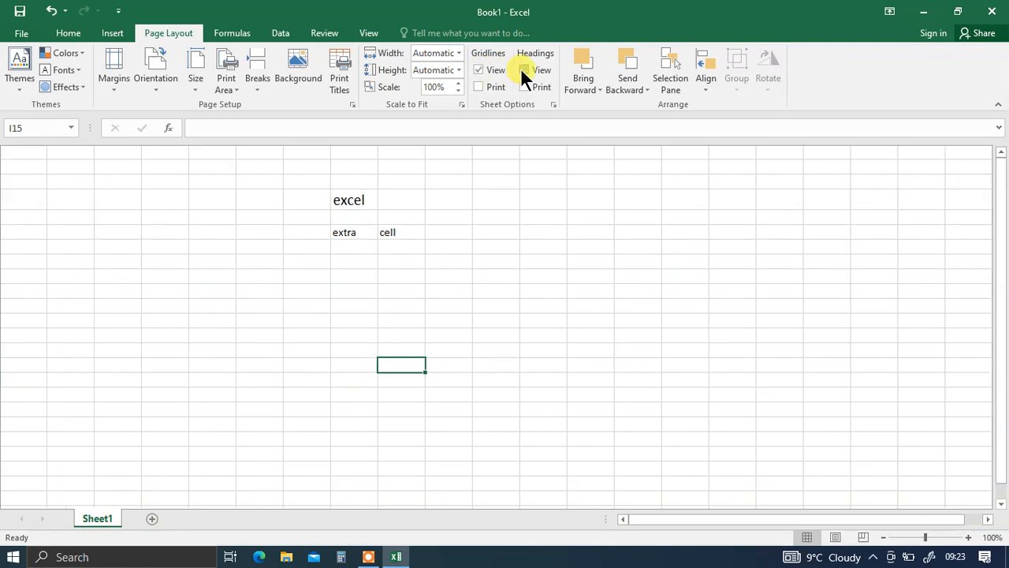
click(479, 70)
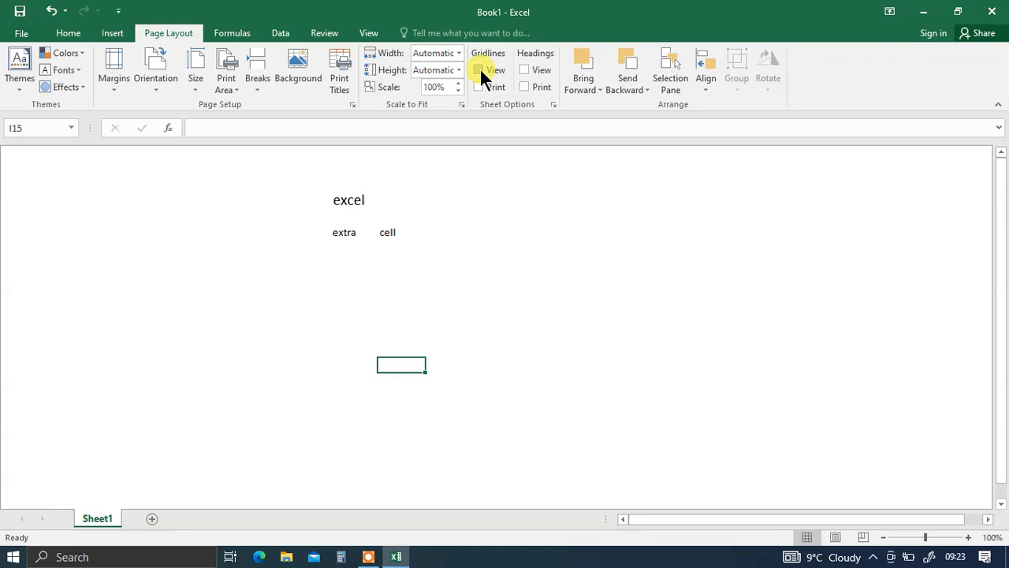
click(480, 70)
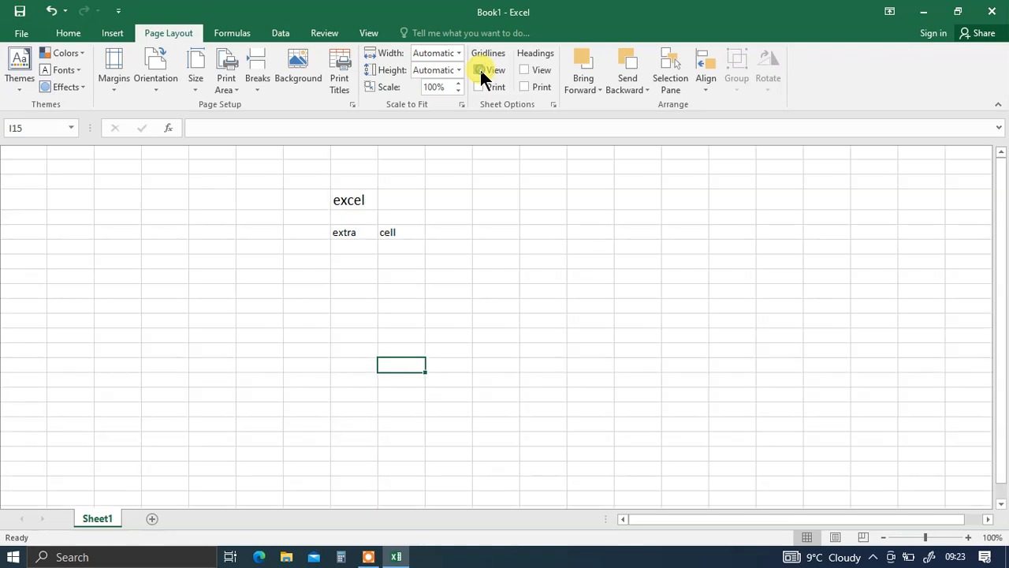
click(524, 71)
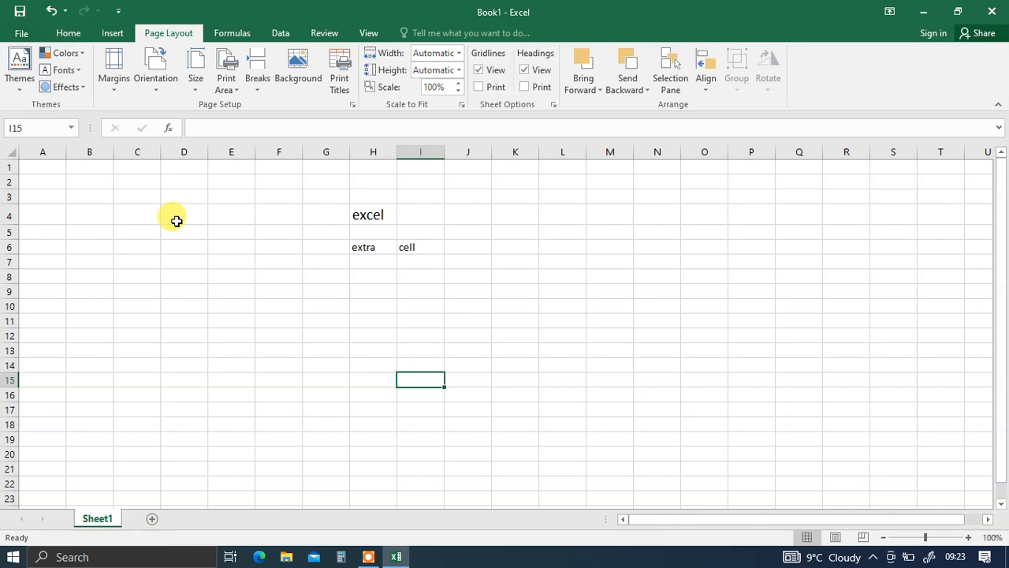
Clear the contents of the range G3:I9 and deselect it
click(209, 275)
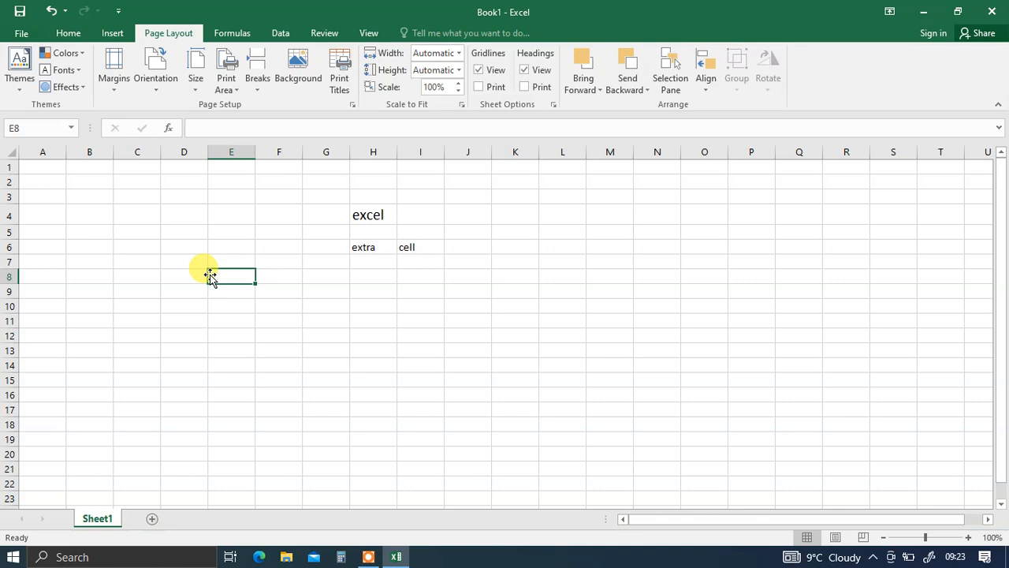
drag(327, 194, 415, 298)
key(Delete)
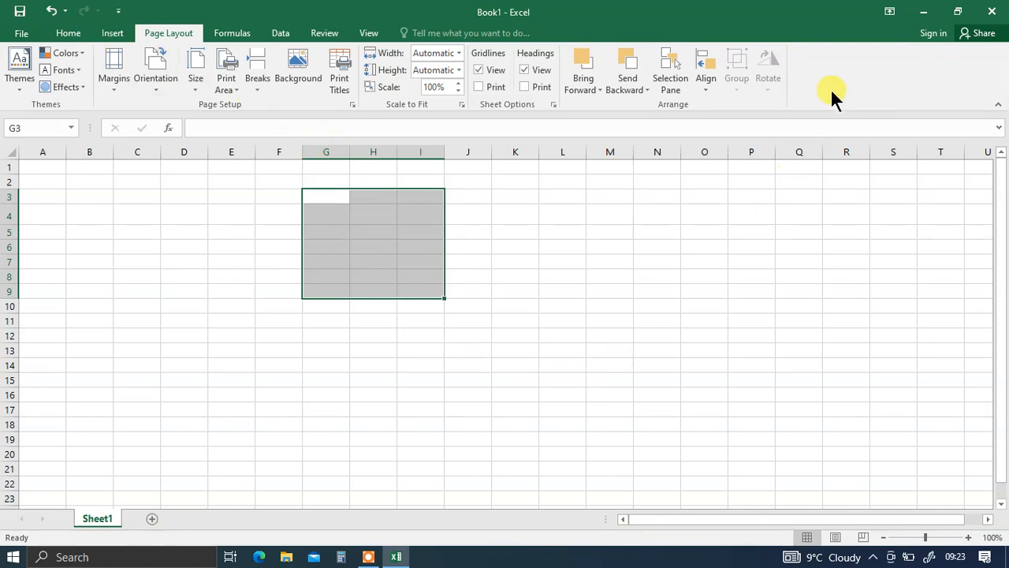
click(84, 34)
click(277, 392)
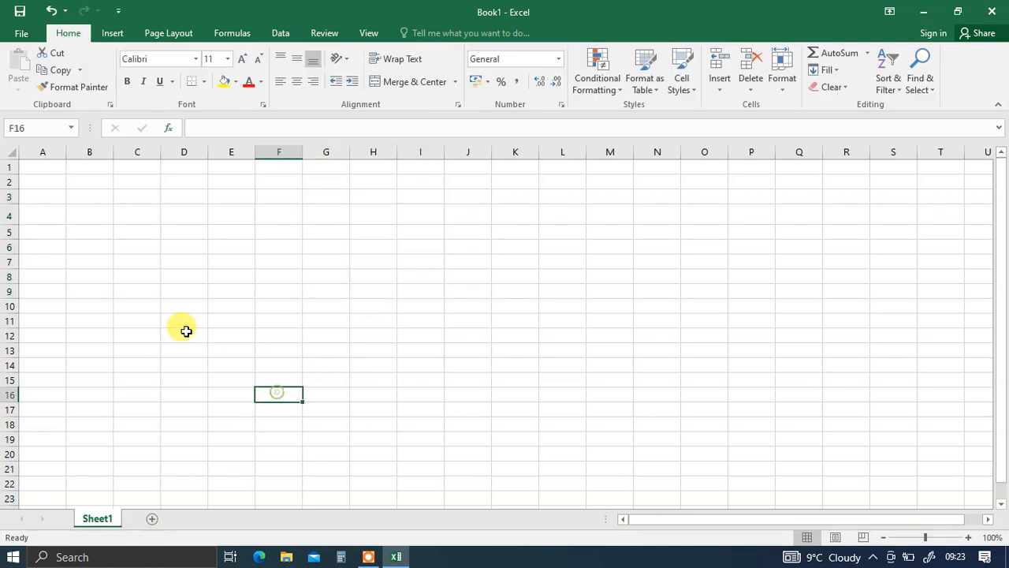
Enter the numbers 5, 10 and 5 in cells E5, F5 and G5
click(175, 246)
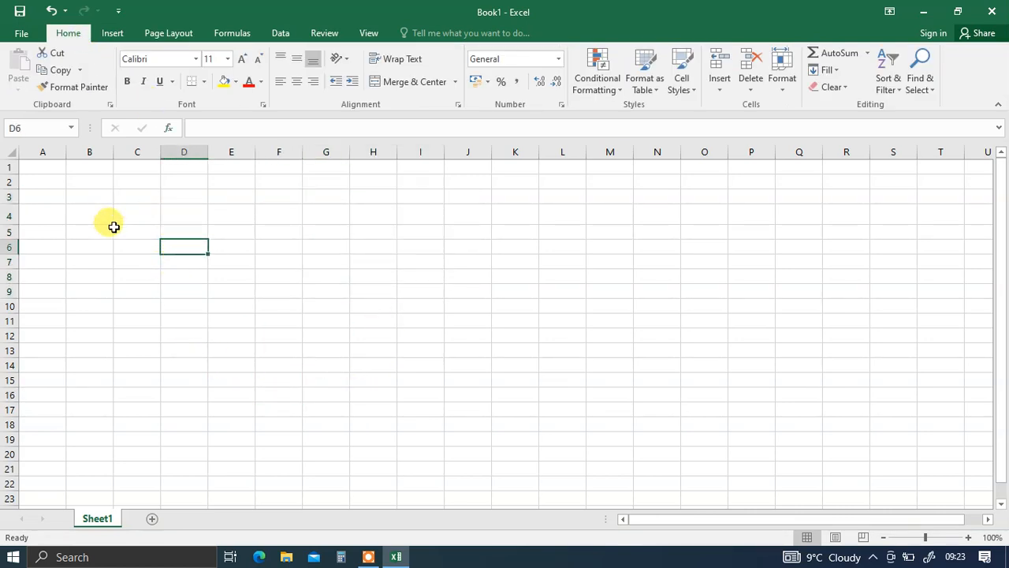
click(245, 235)
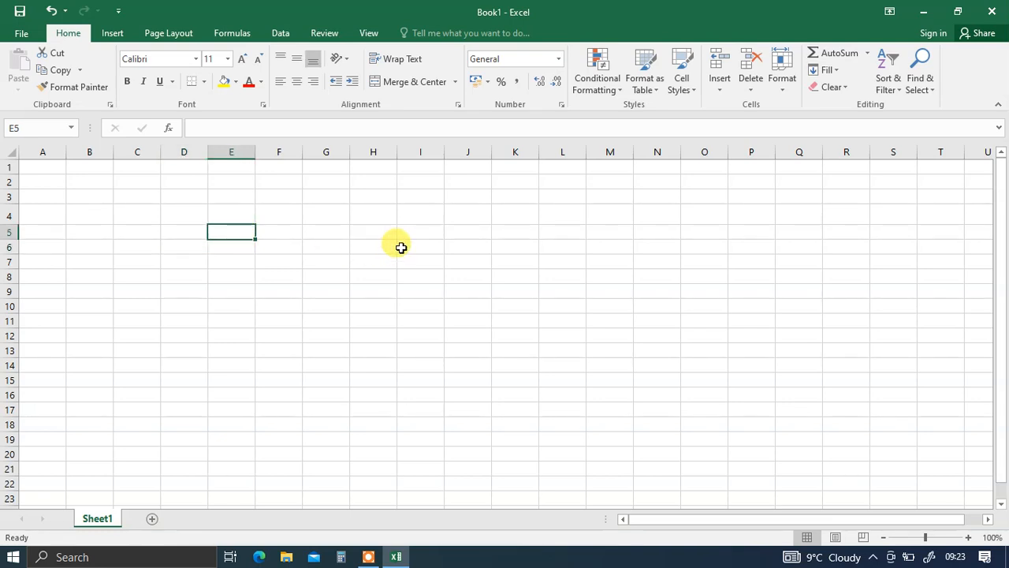
text(5)
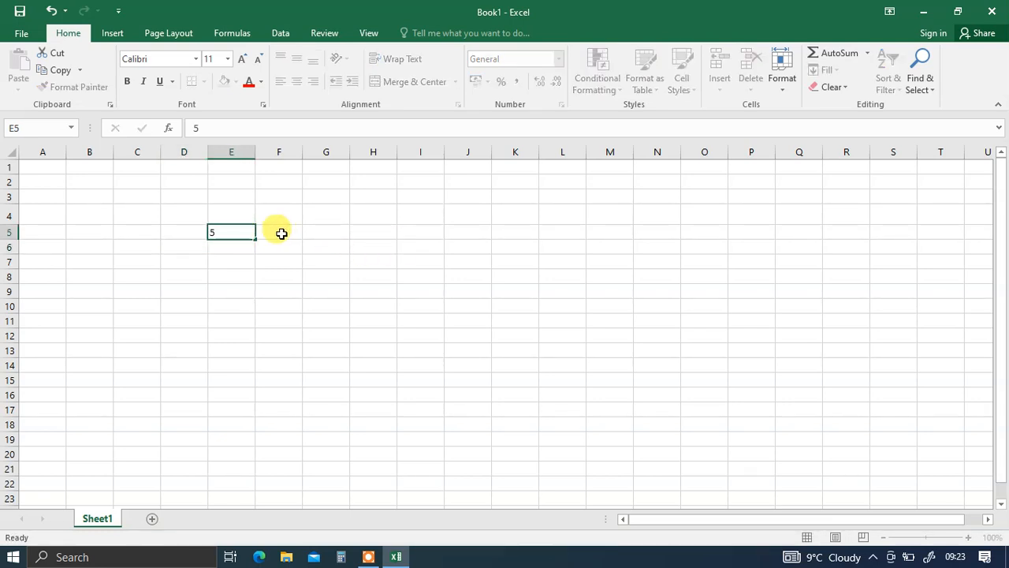
click(281, 234)
text(10)
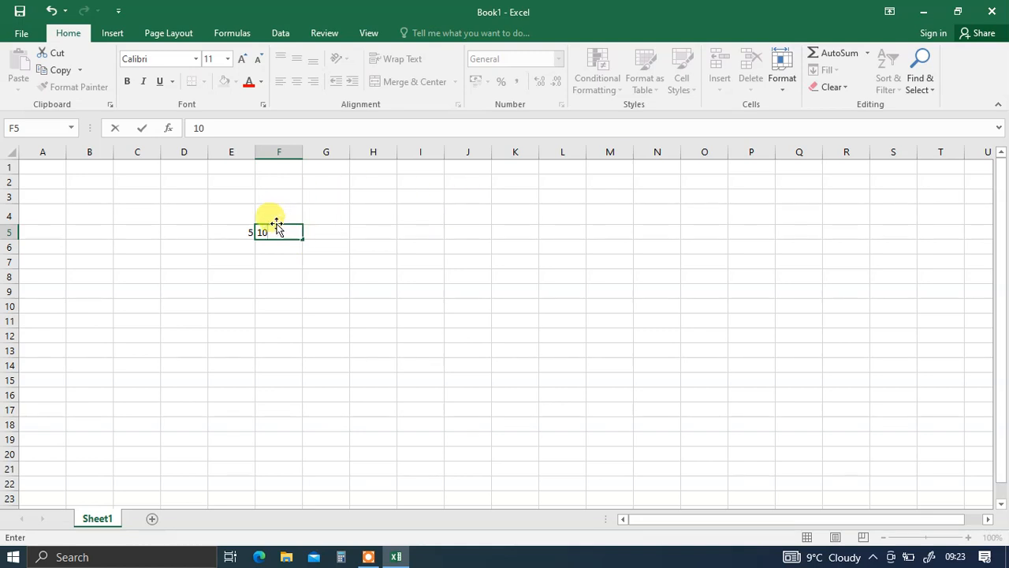
click(323, 229)
text(5)
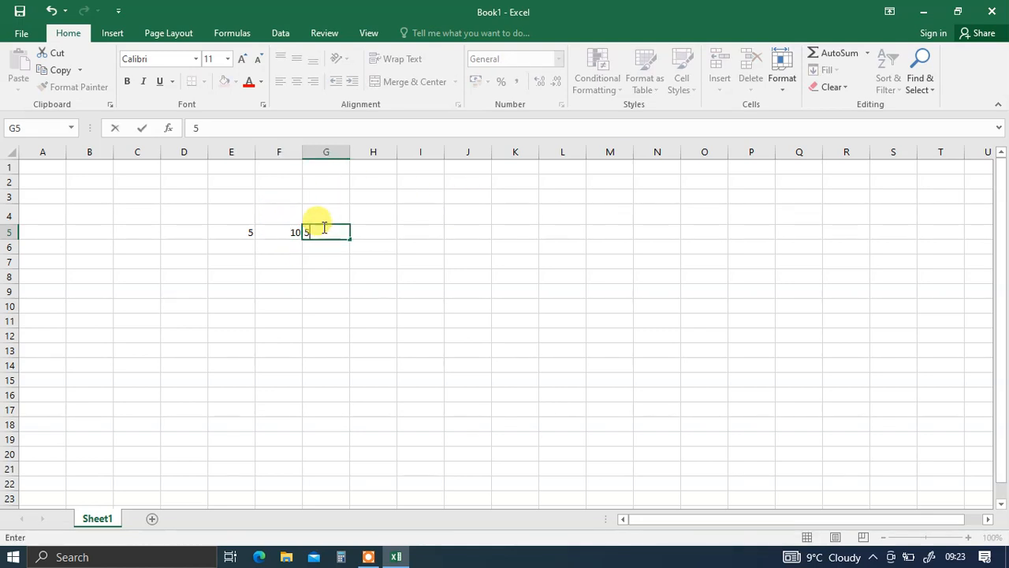
click(319, 291)
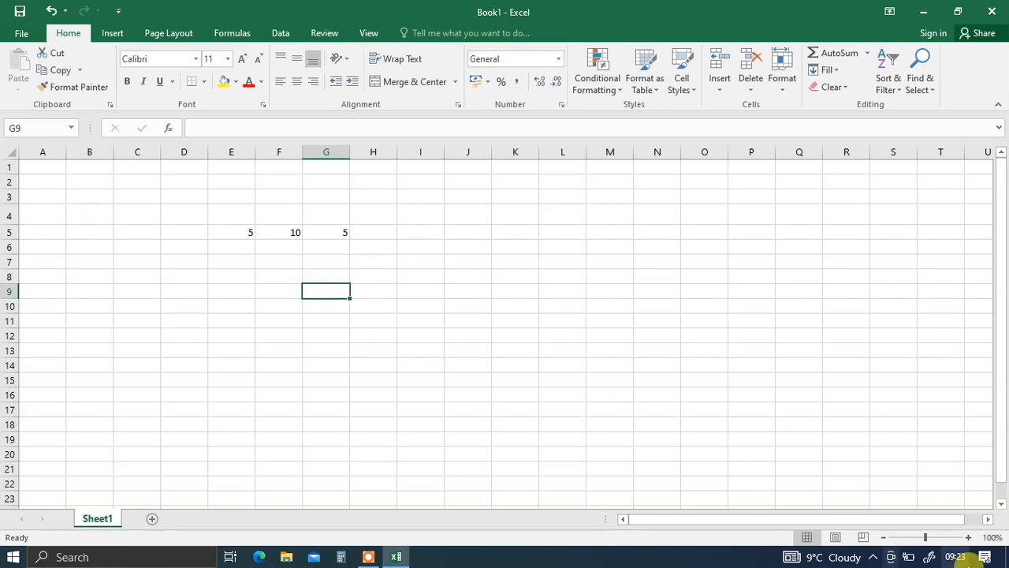
Enter the formula =5+10+5 in F7, and clear that cell again
click(970, 538)
click(969, 538)
click(969, 538)
click(969, 538)
click(969, 538)
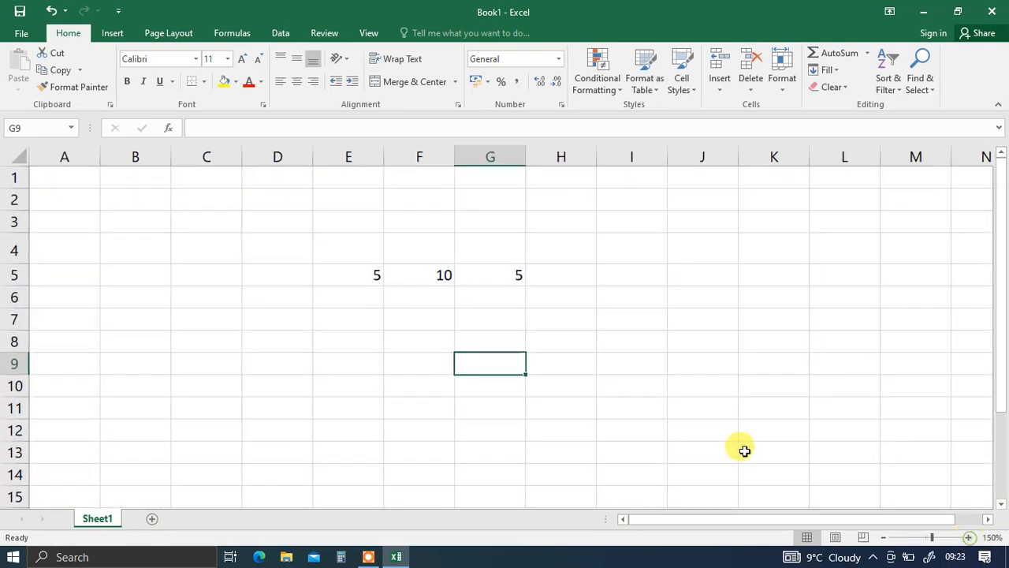
click(439, 295)
click(387, 319)
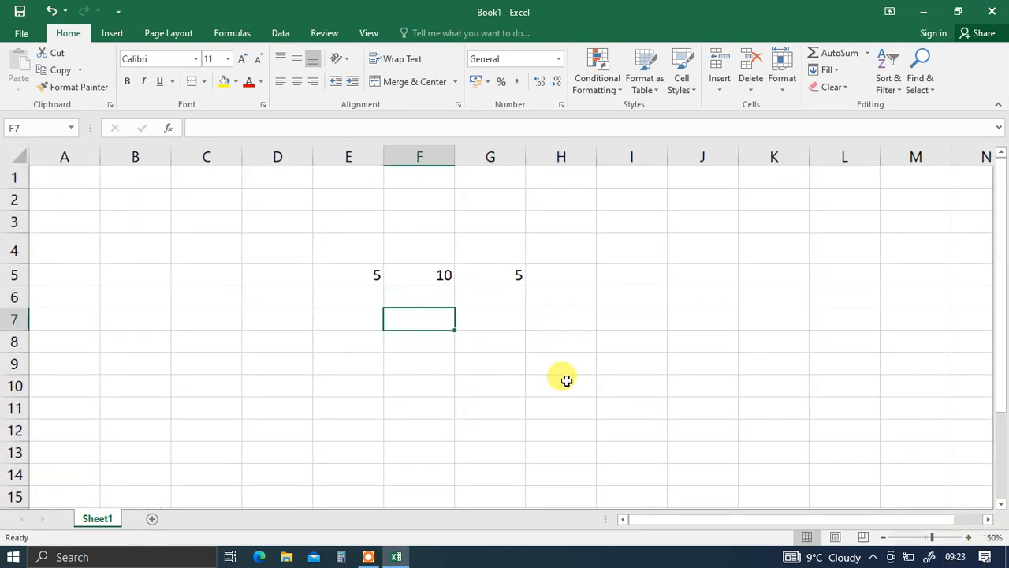
text(=)
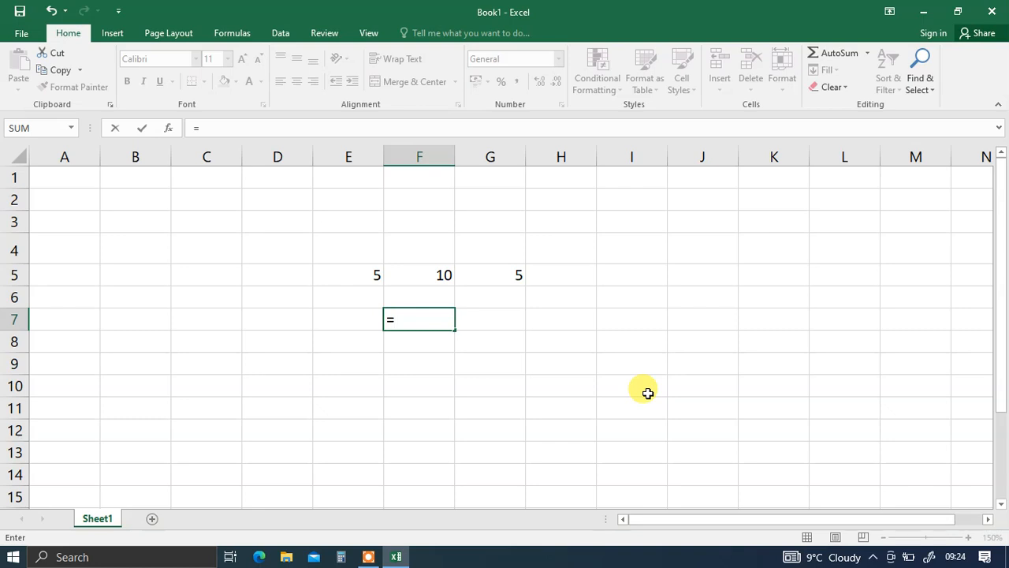
text(5+10)
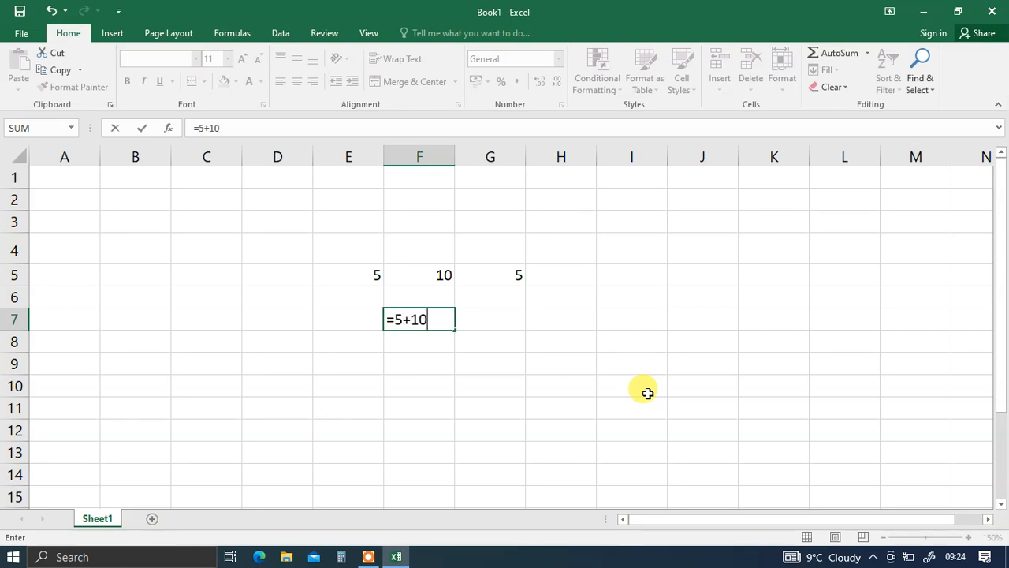
text(+5)
key(Return)
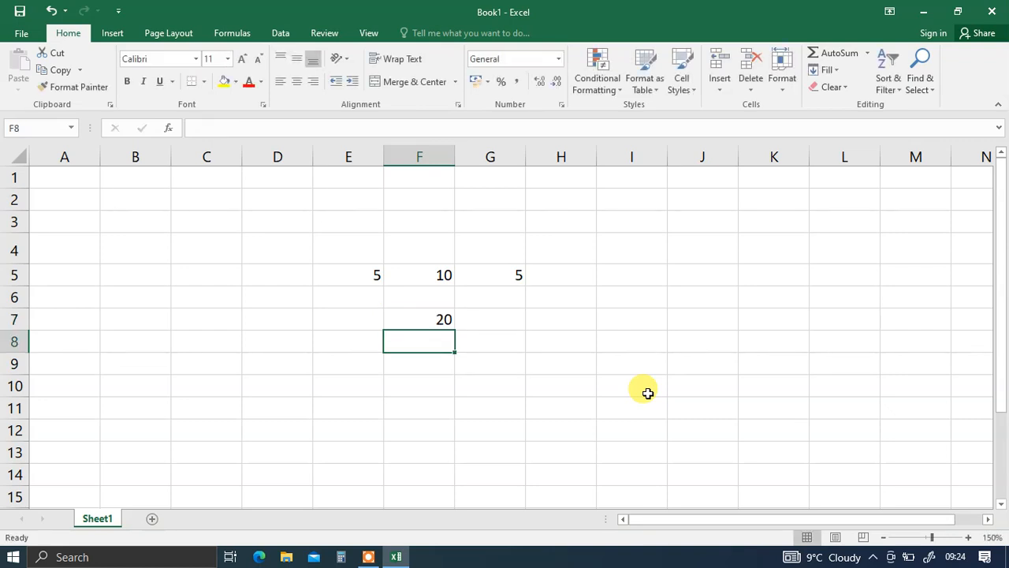
click(422, 315)
key(Delete)
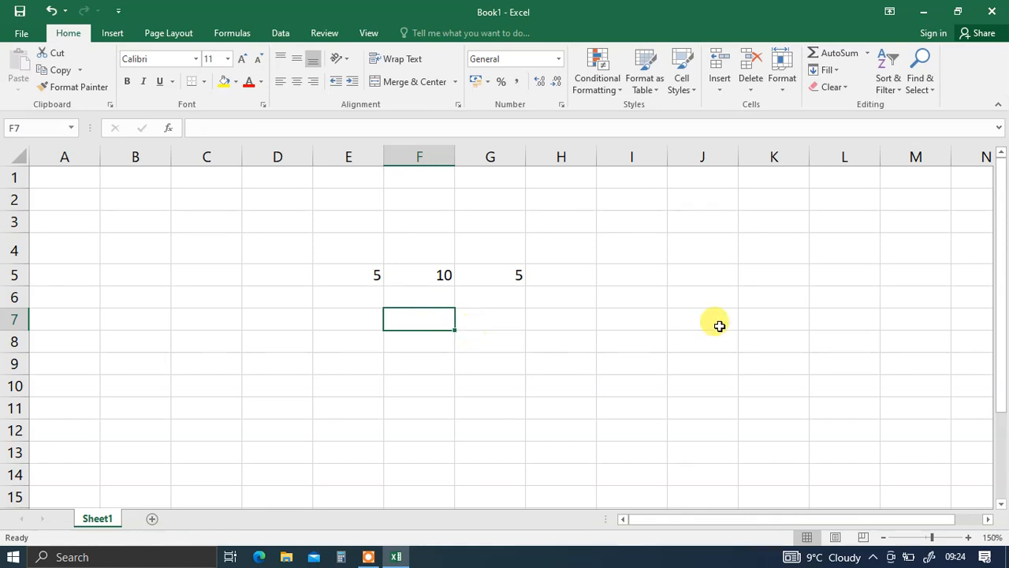
Enter the formula =5+10+5 in H5, beside the three numbers, and reselect the cell to view its formula
click(569, 273)
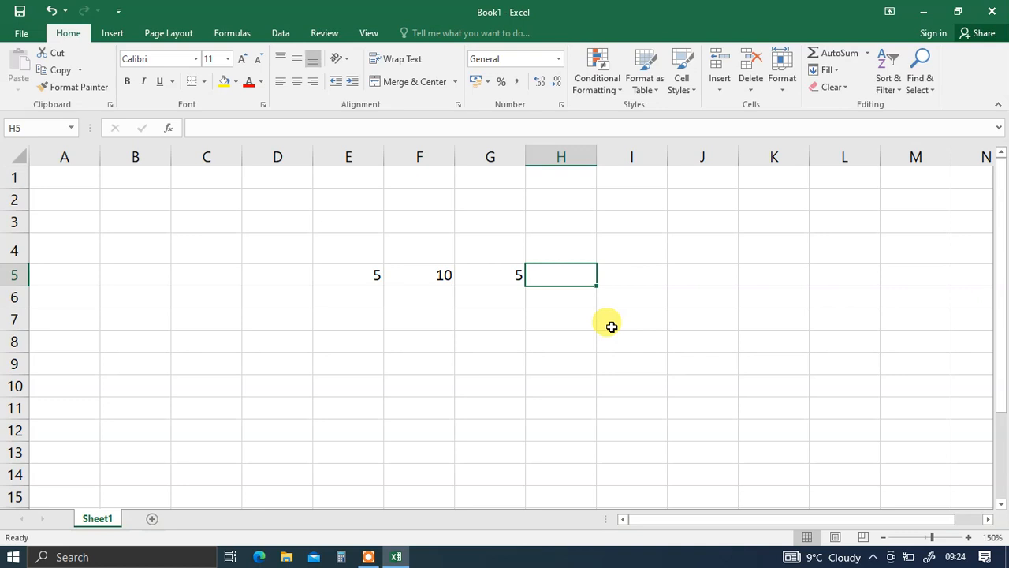
text(=5+1)
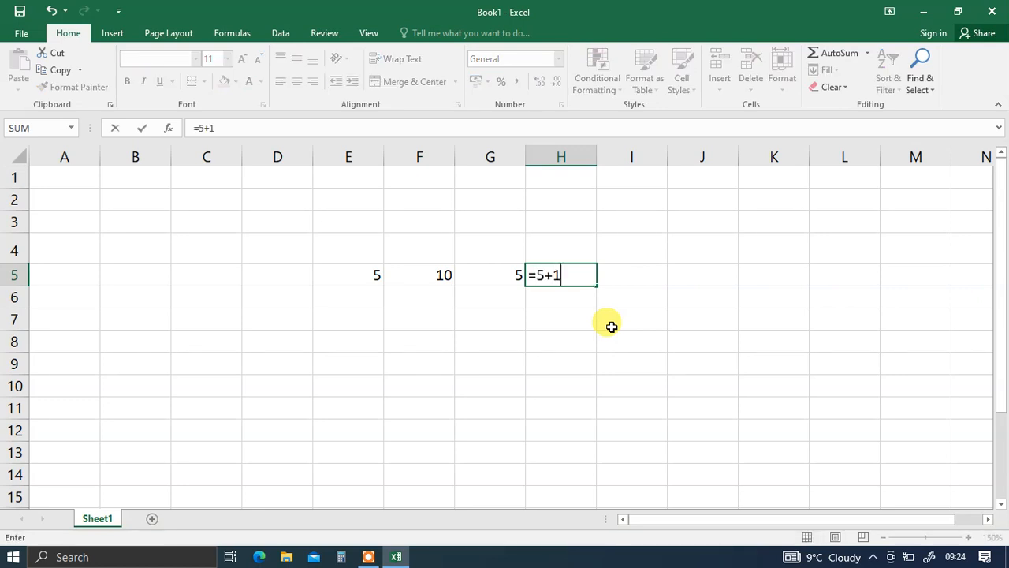
text(0+5)
key(Return)
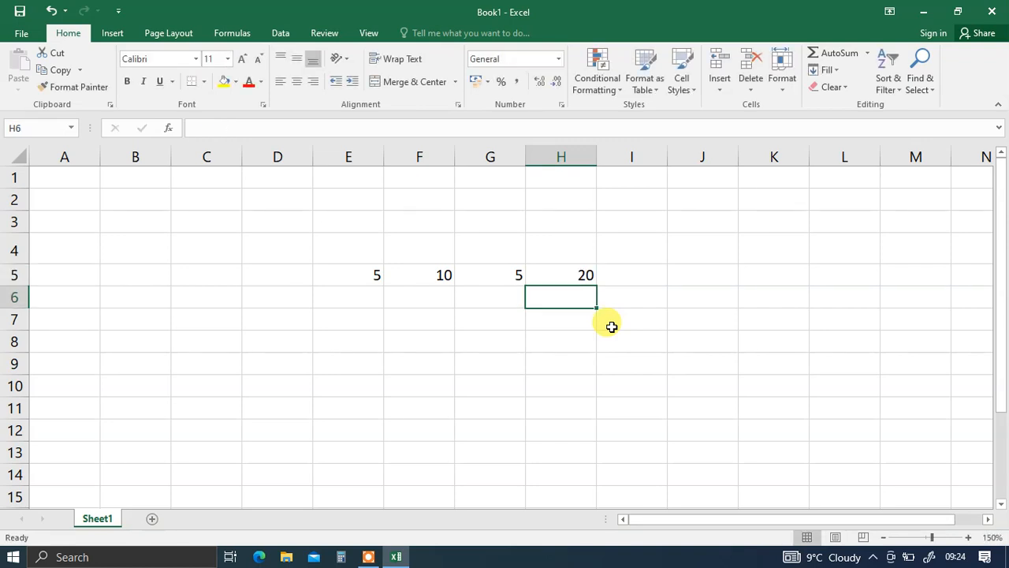
click(548, 273)
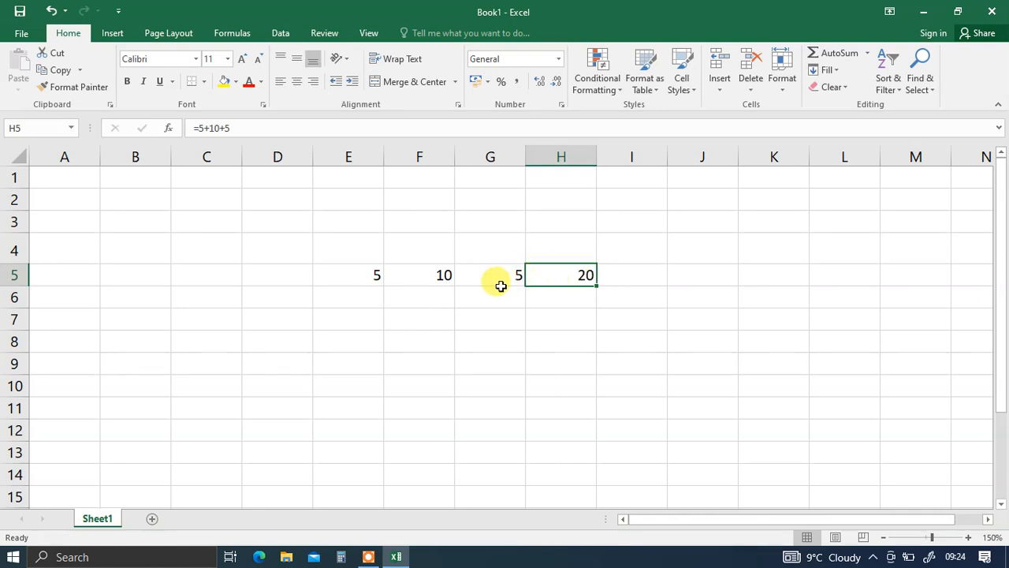
Change the number in F5 to 5 and check the formula bar contents of H5 and E5
click(442, 275)
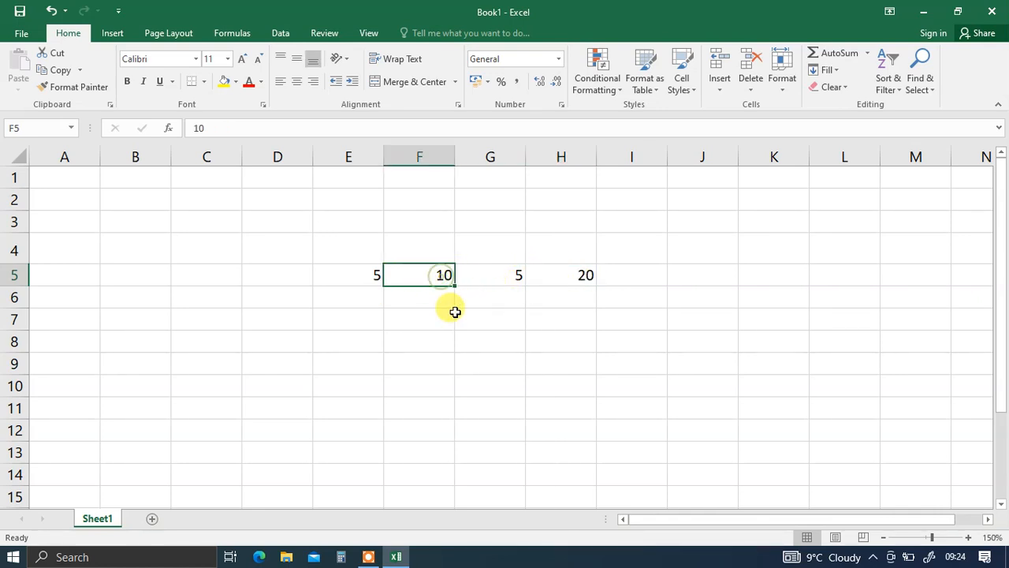
text(5)
click(456, 311)
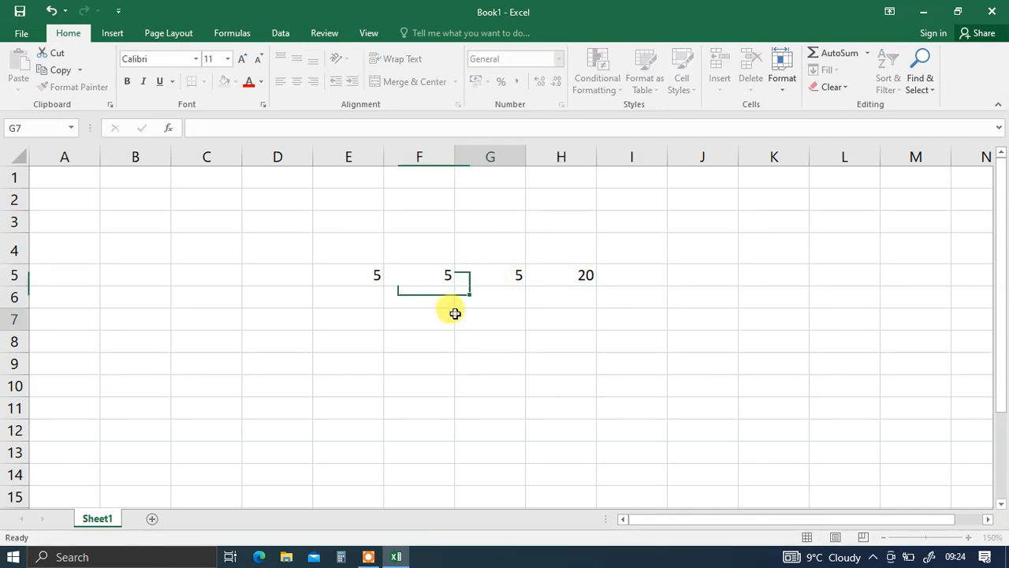
click(561, 271)
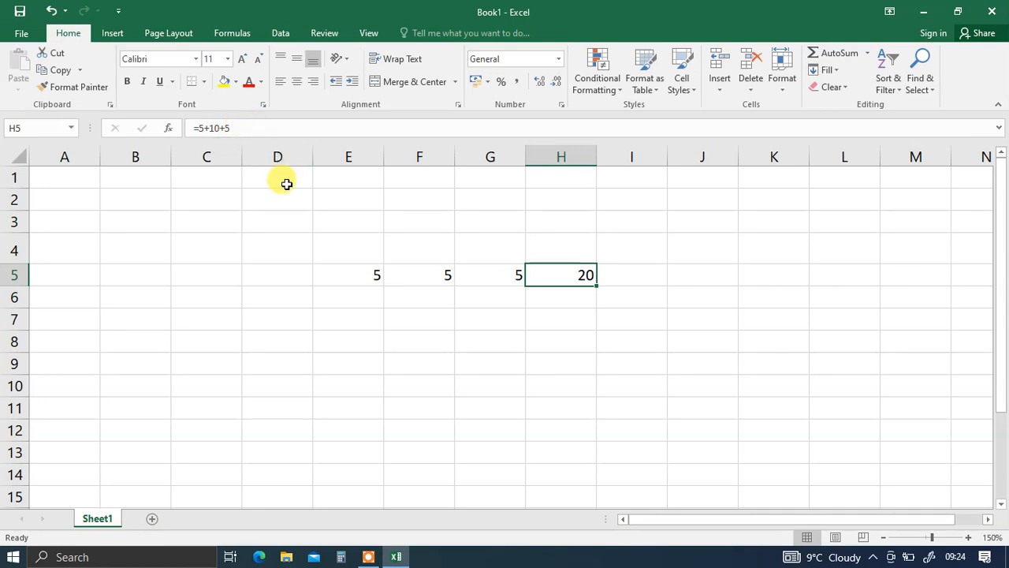
click(357, 277)
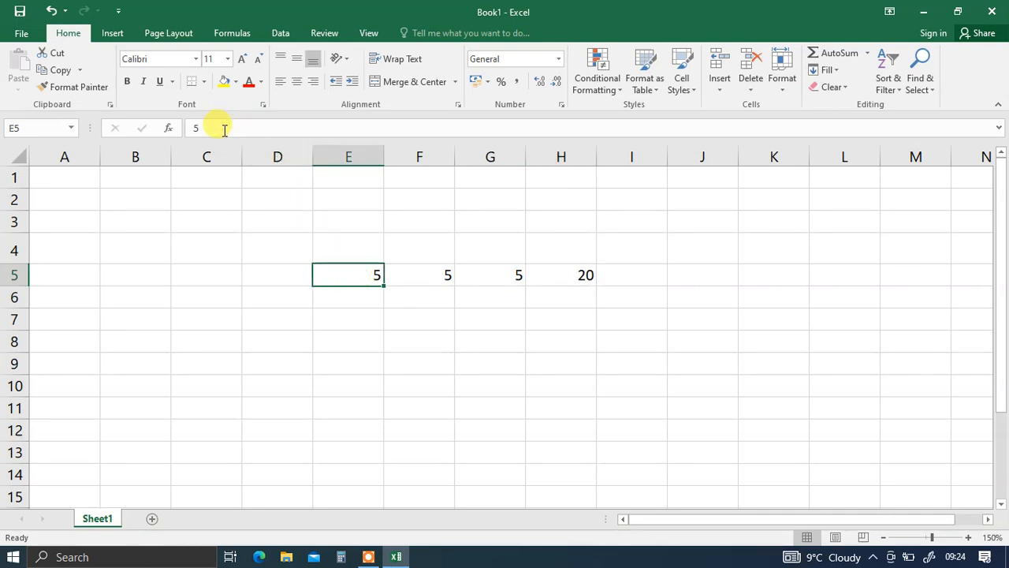
Compare the formula stored in H5 with the number in F5
click(591, 317)
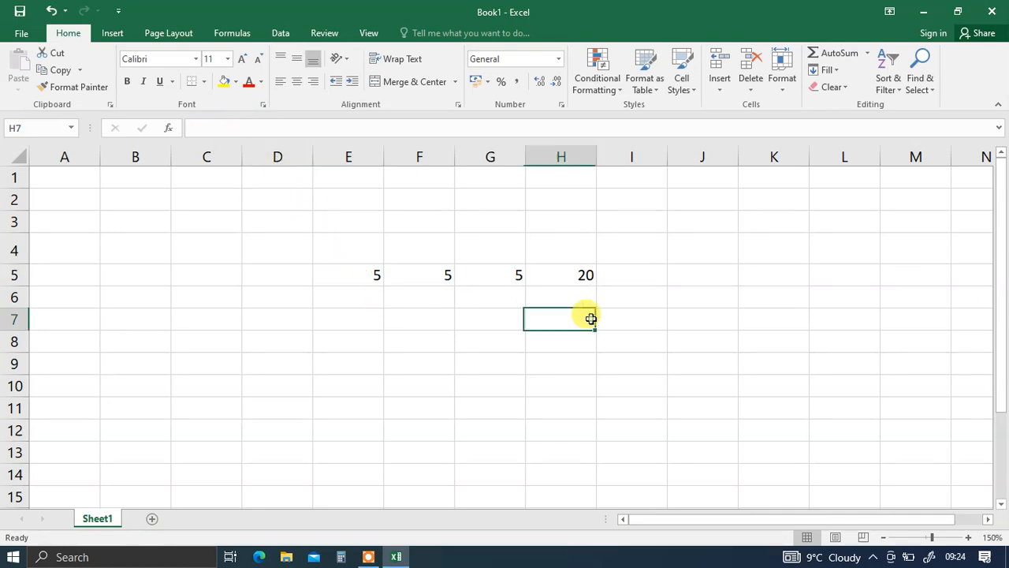
click(575, 278)
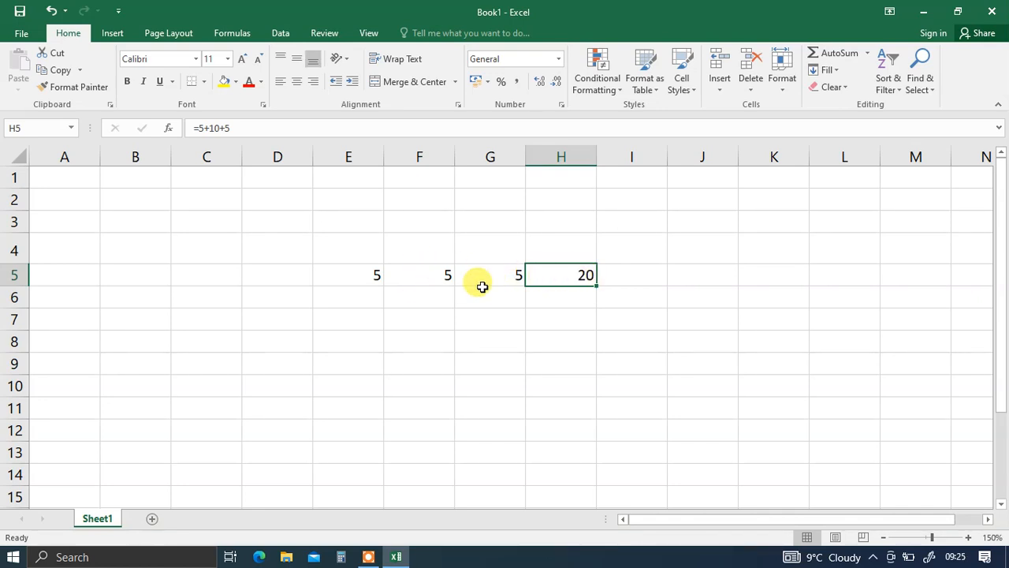
click(443, 276)
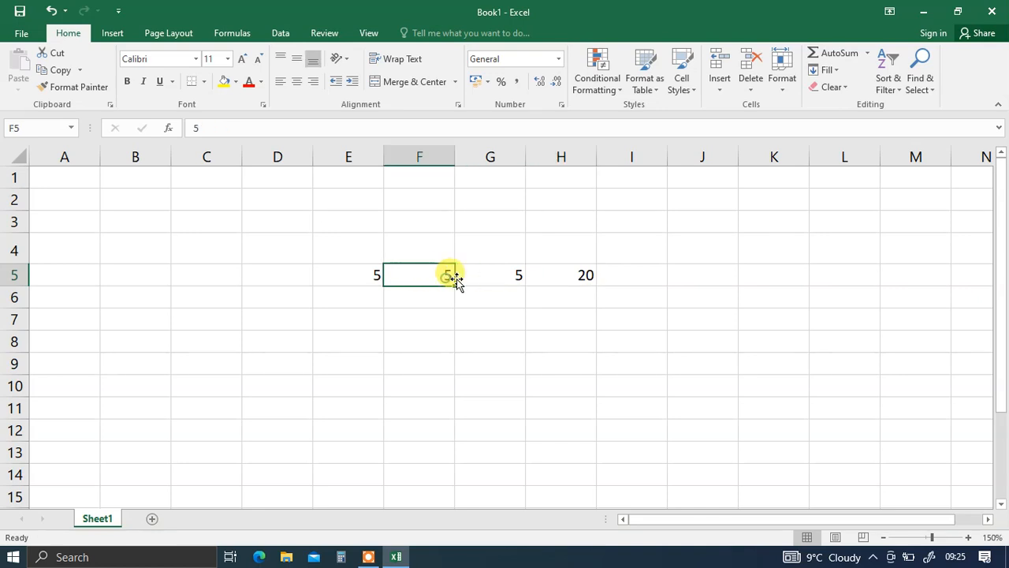
Start a new formula in H5 that adds the three cells by picking each one: =E5+F5+G5
click(580, 281)
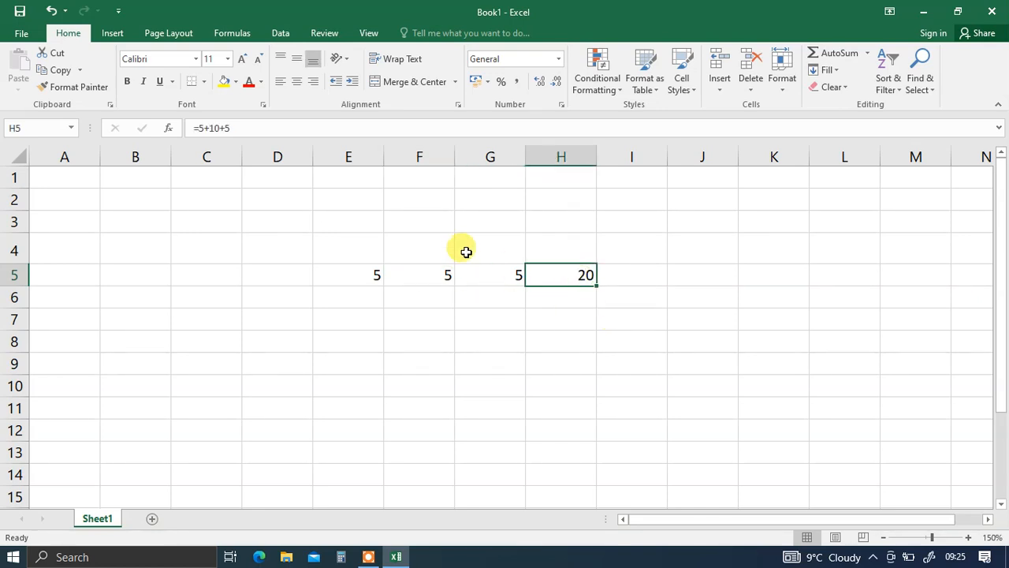
text(=)
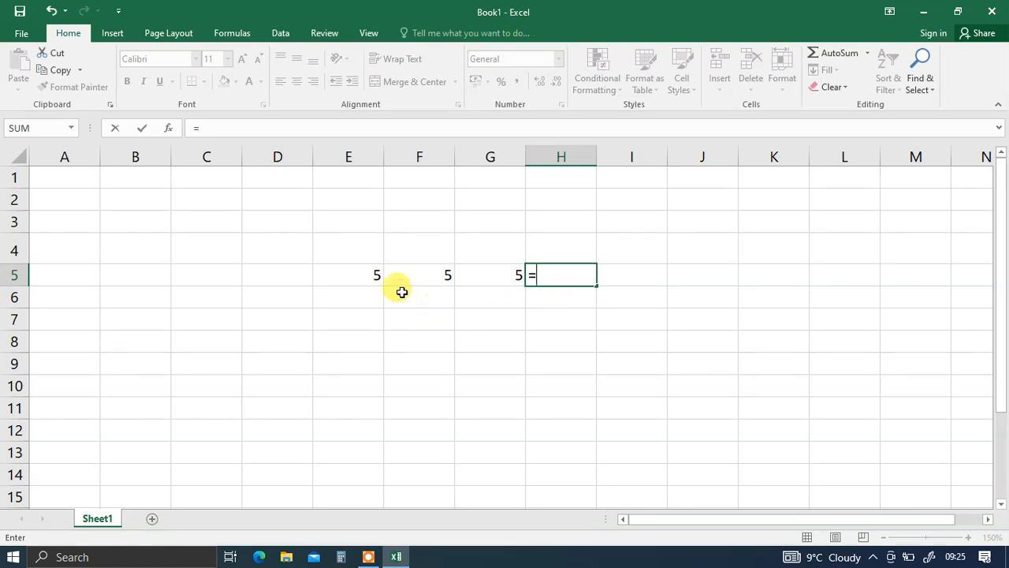
click(365, 274)
text(+)
click(423, 267)
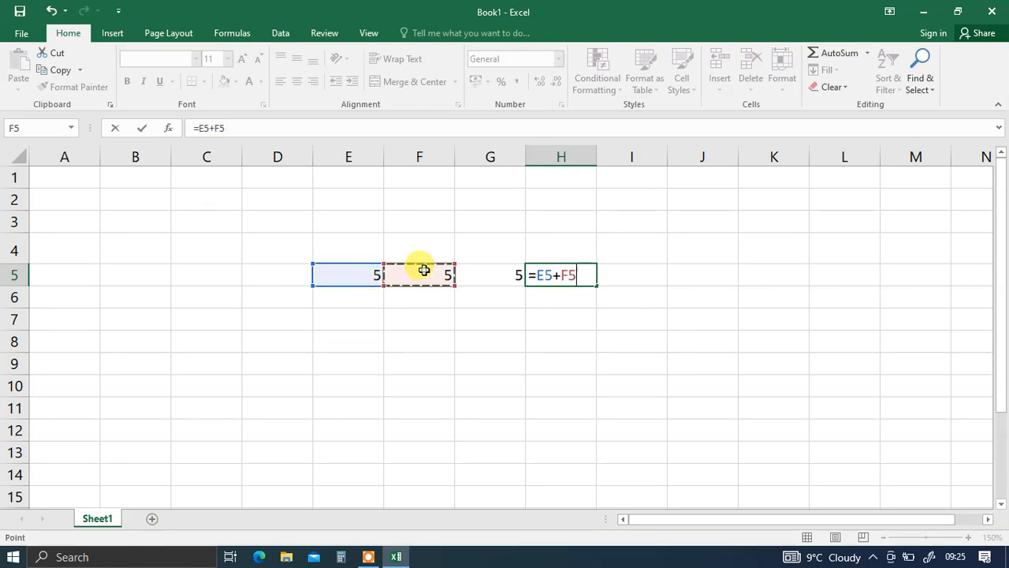
text(+)
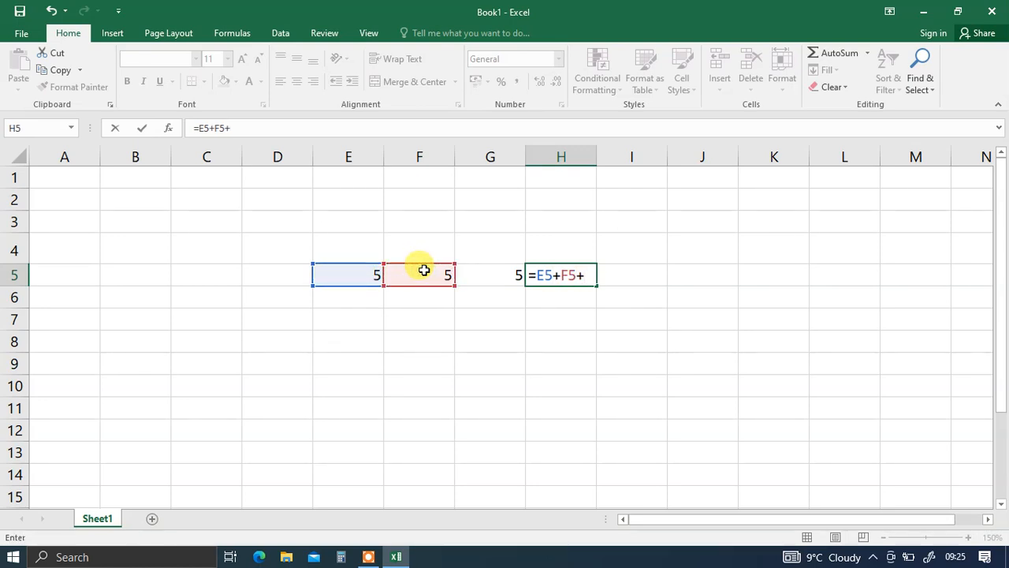
click(509, 274)
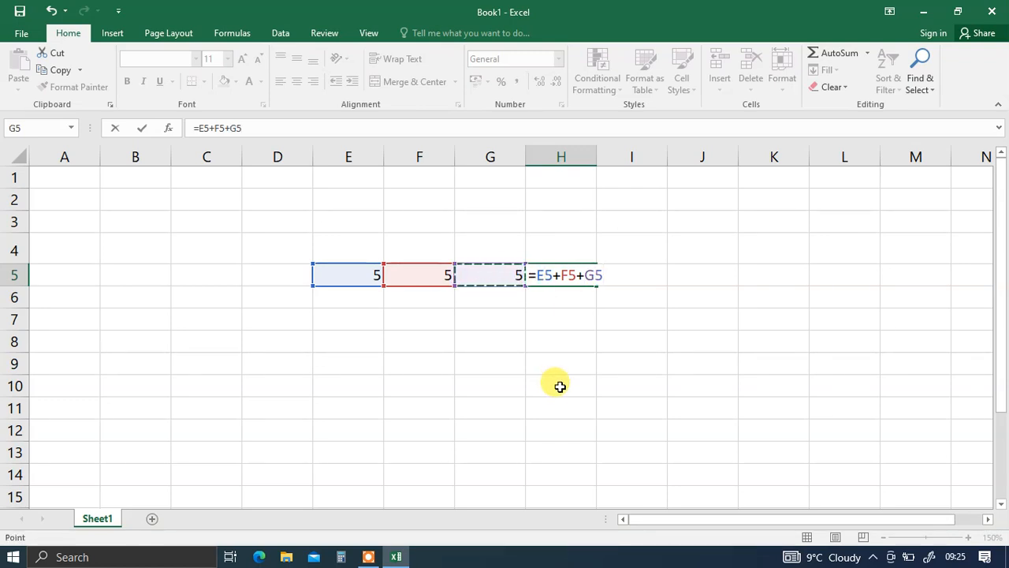
Erase everything after the equals sign in H5, enter the formula by typing the addresses as =e5+f5+g5, and reselect the cell
key(BackSpace)
key(BackSpace)
key(BackSpace)
key(BackSpace)
key(BackSpace)
key(BackSpace)
key(BackSpace)
key(BackSpace)
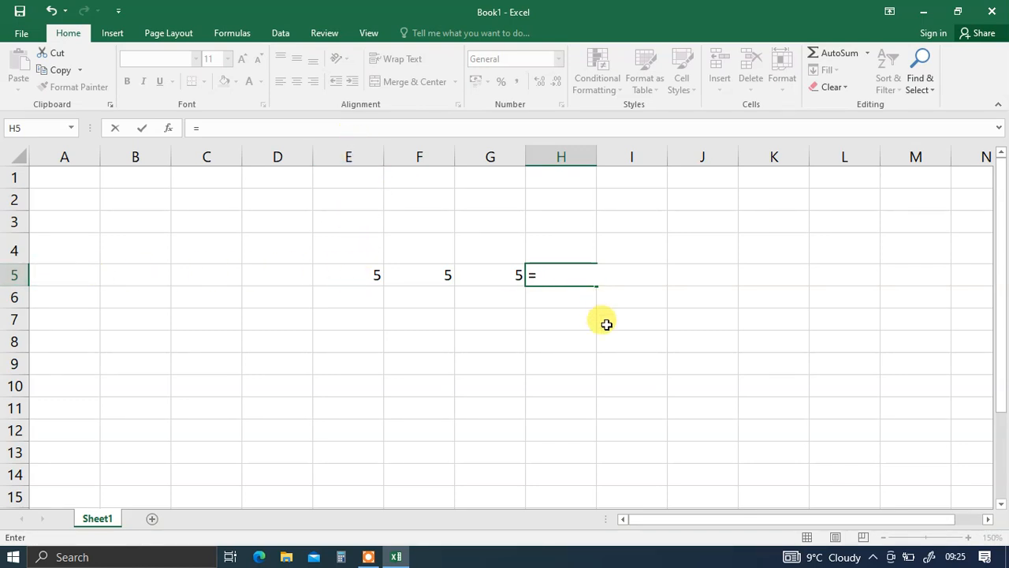
text(e)
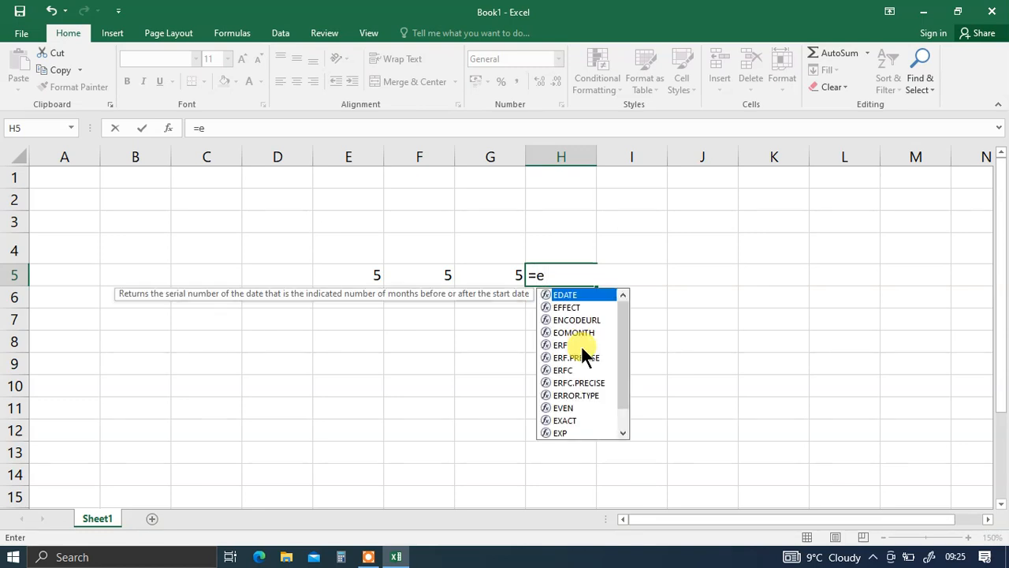
text(5+)
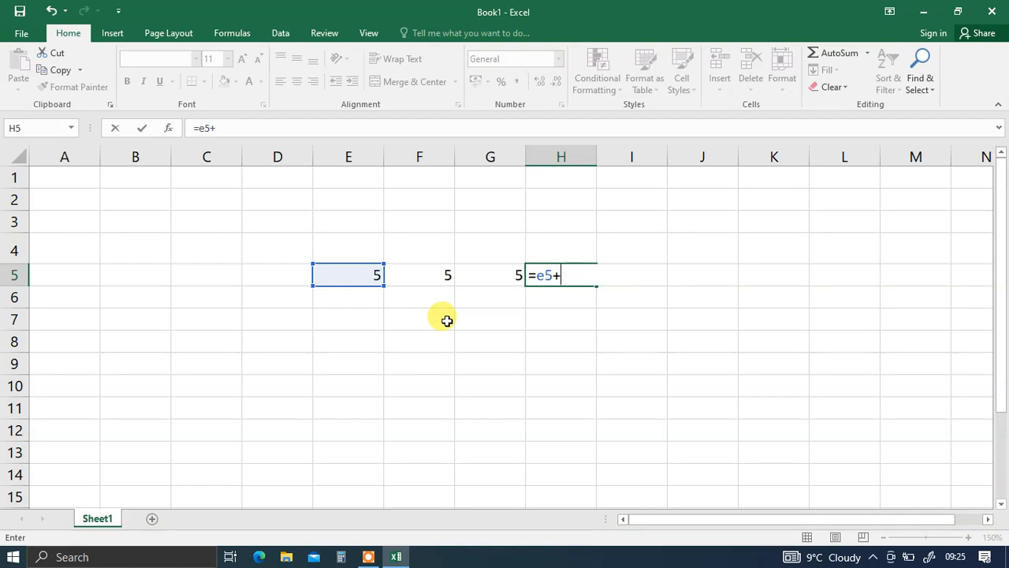
text(f5+)
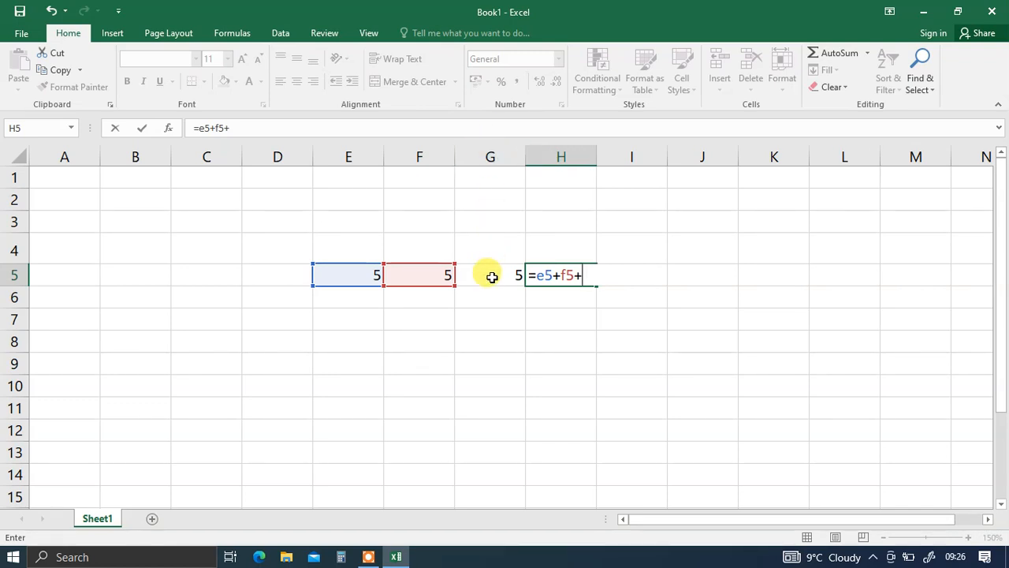
text(g5)
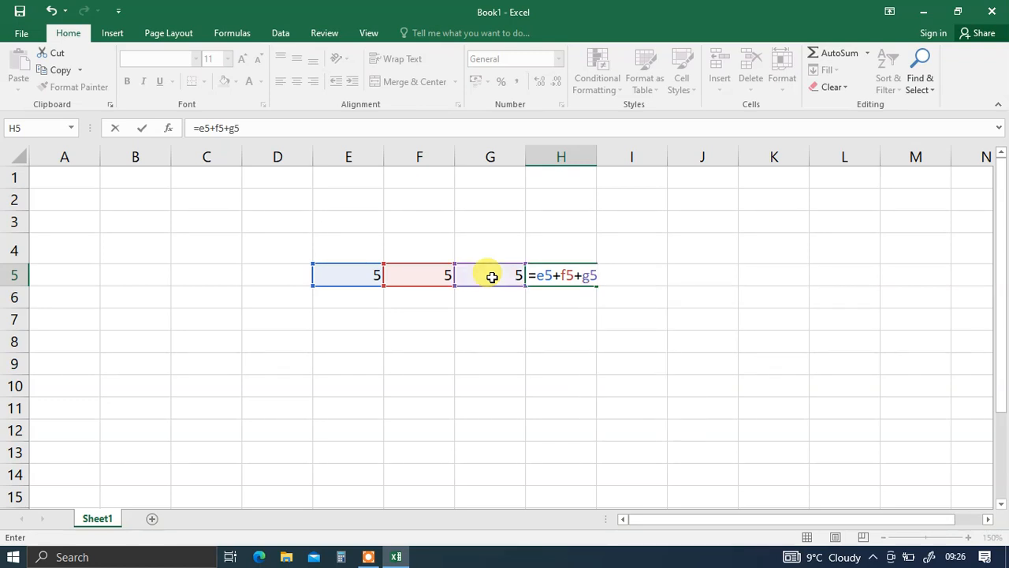
key(Return)
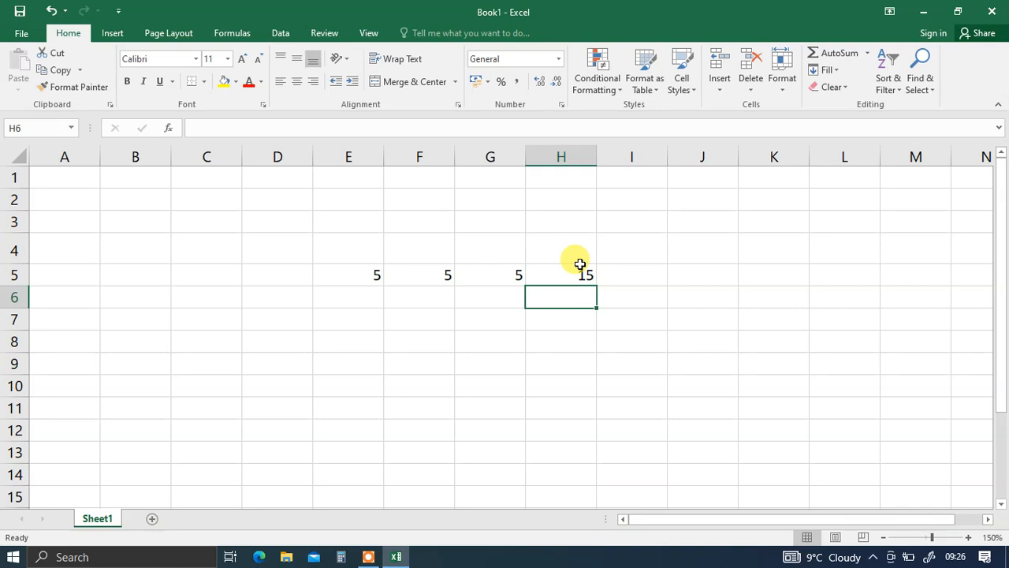
click(553, 272)
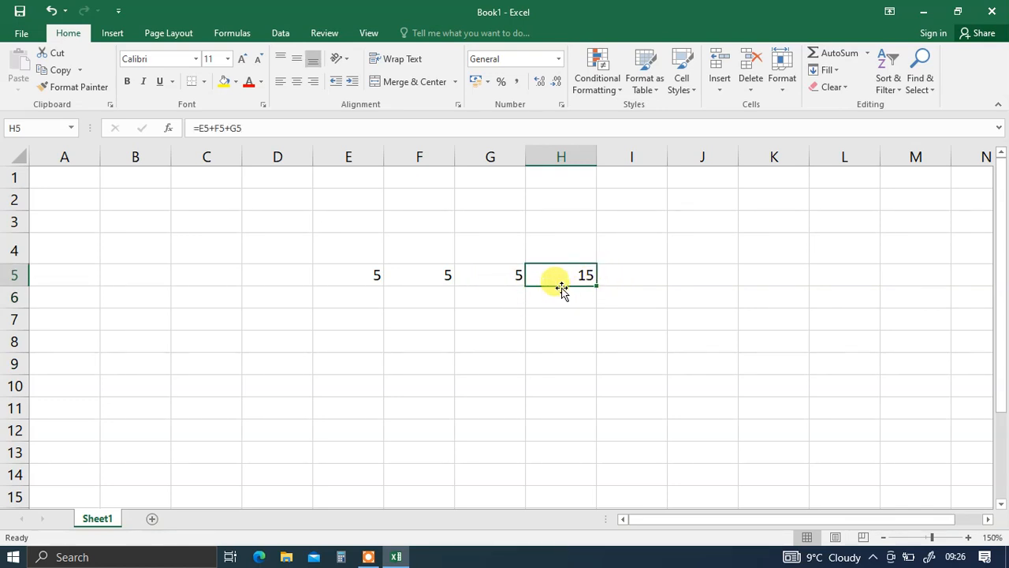
Clear the addition formula from H5
key(BackSpace)
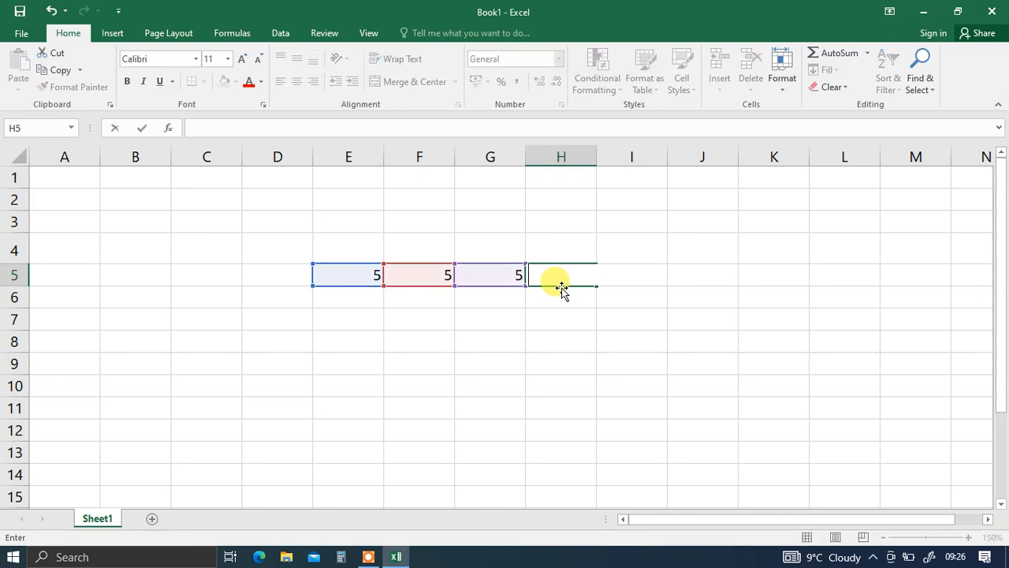
click(582, 358)
click(575, 276)
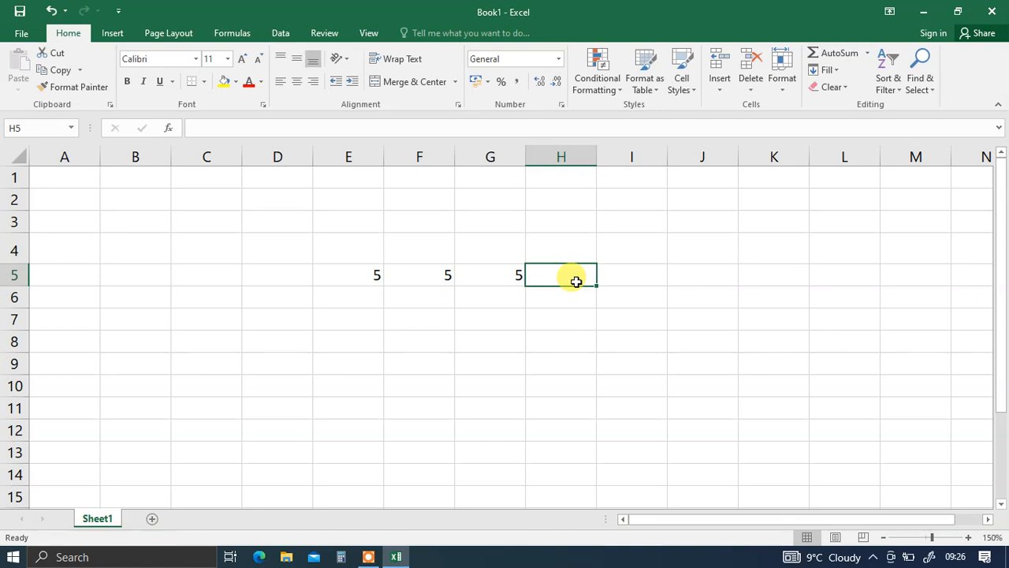
click(574, 337)
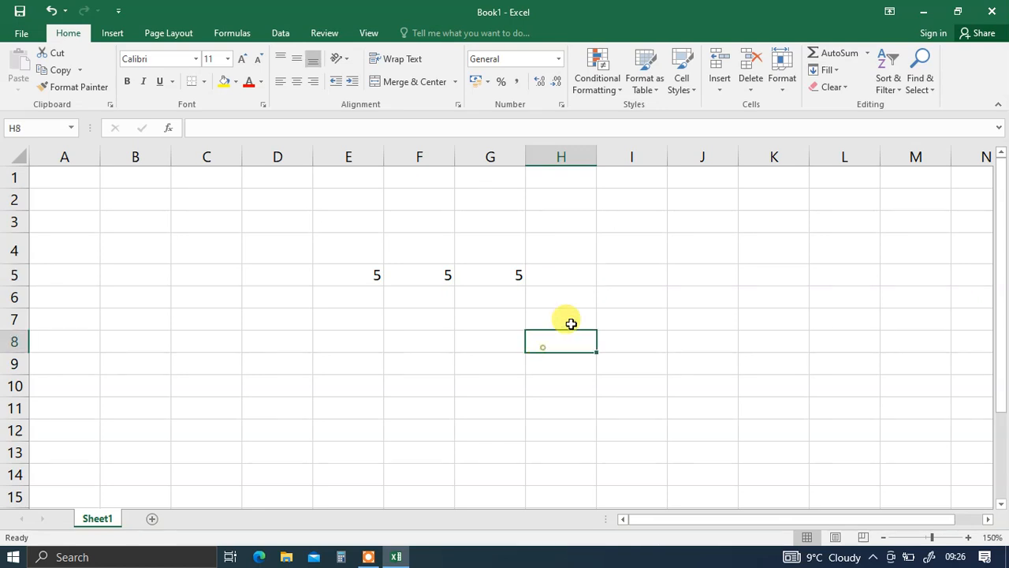
Enter =E5+F5+G5 in H5 by picking the three number cells, view the formula, and clear the cell again
click(554, 278)
text(=)
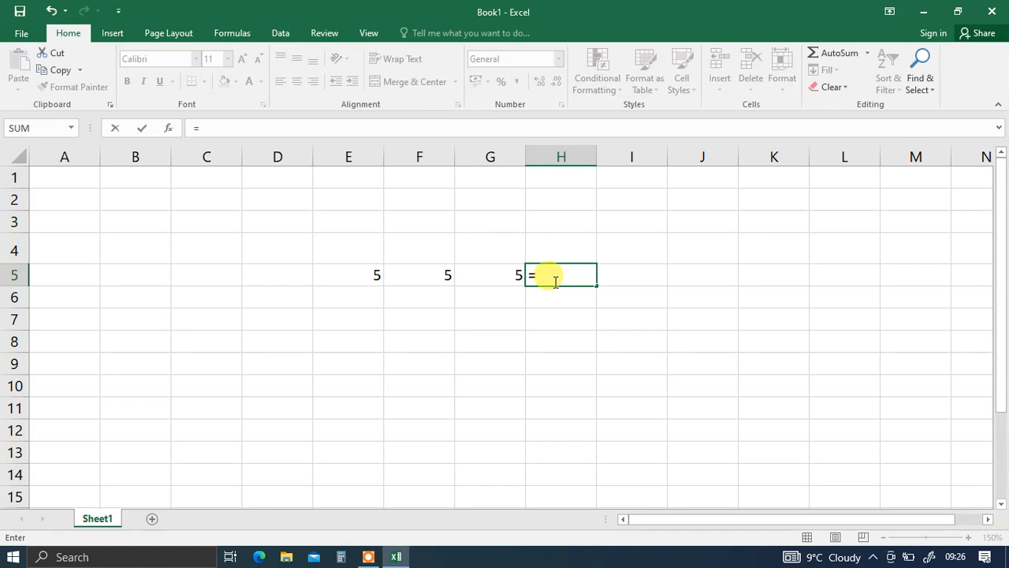
click(350, 274)
text(+)
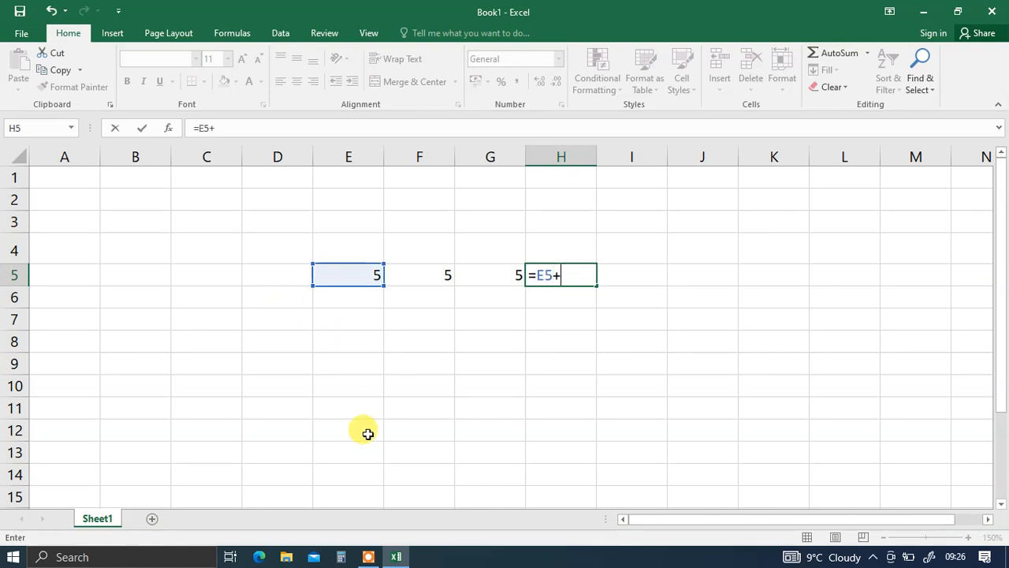
click(442, 274)
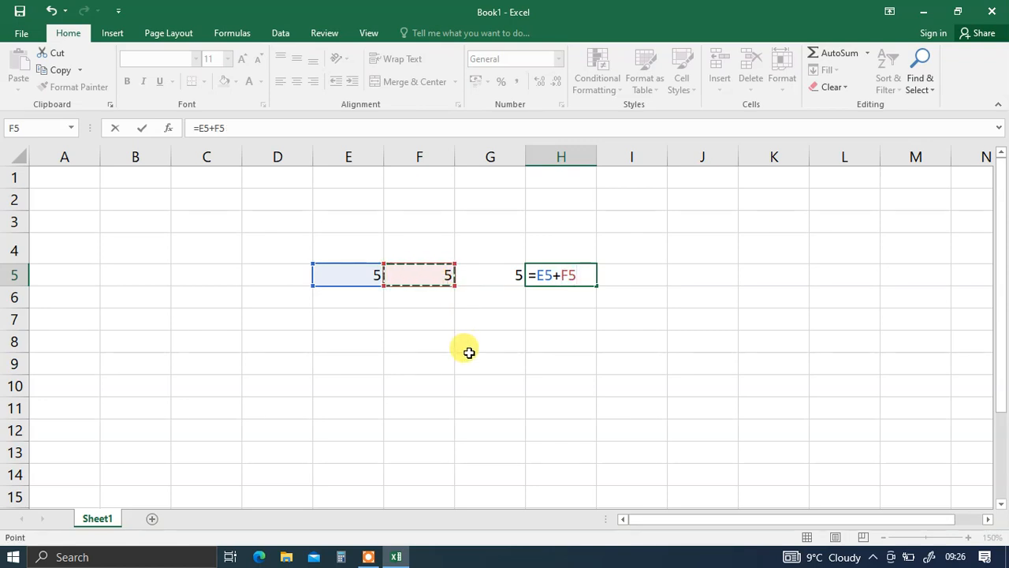
text(+)
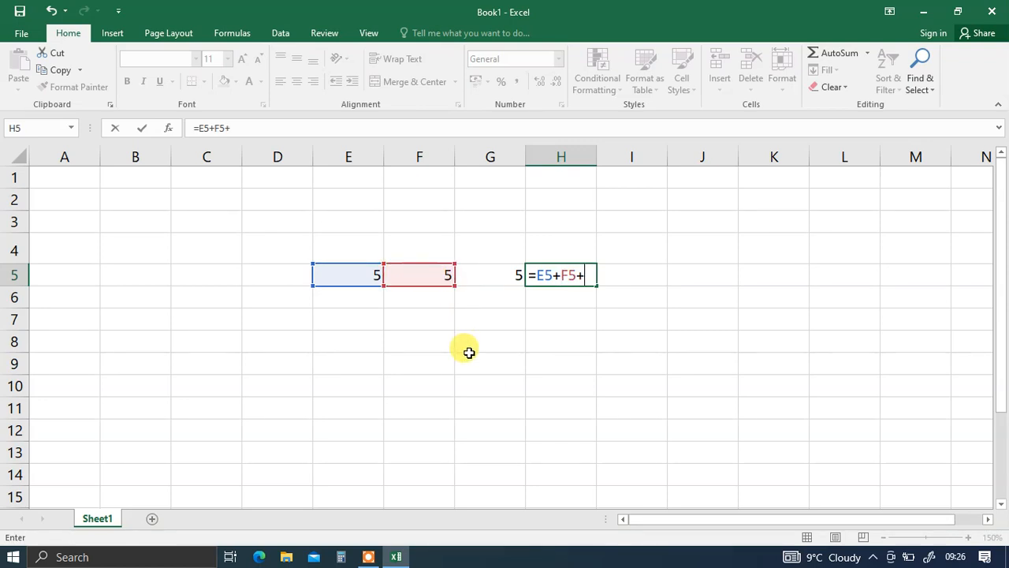
click(499, 275)
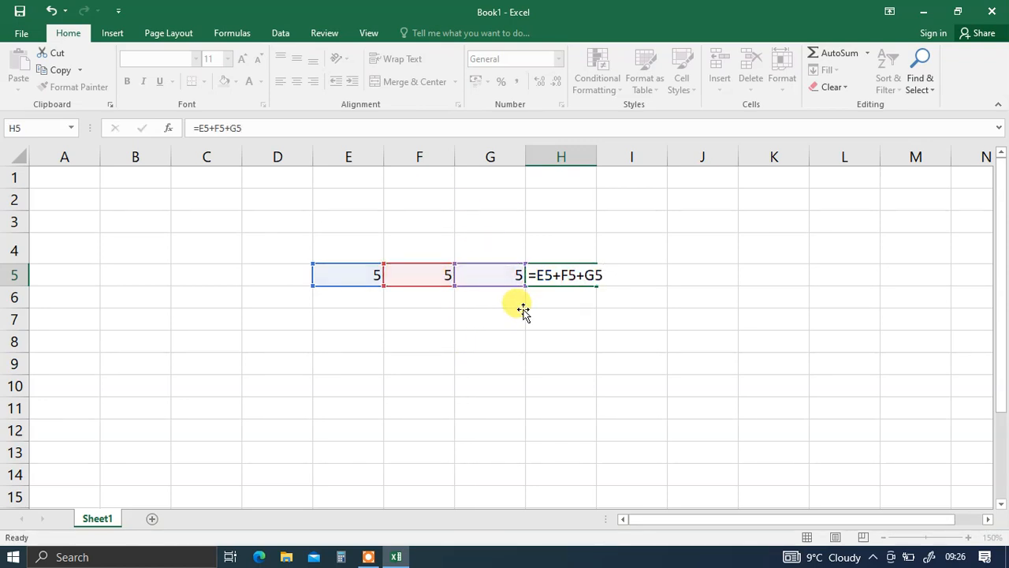
key(Return)
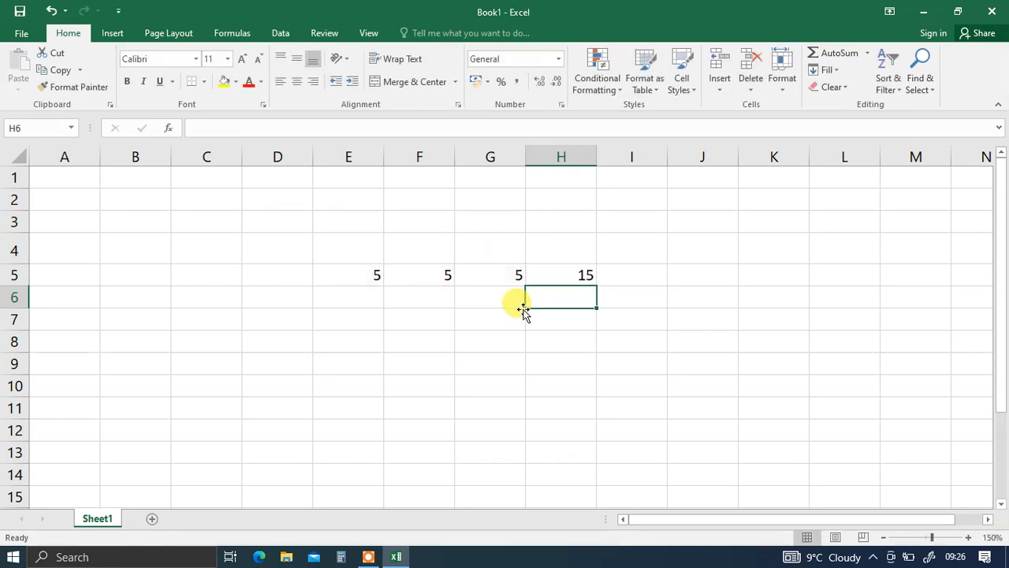
click(568, 274)
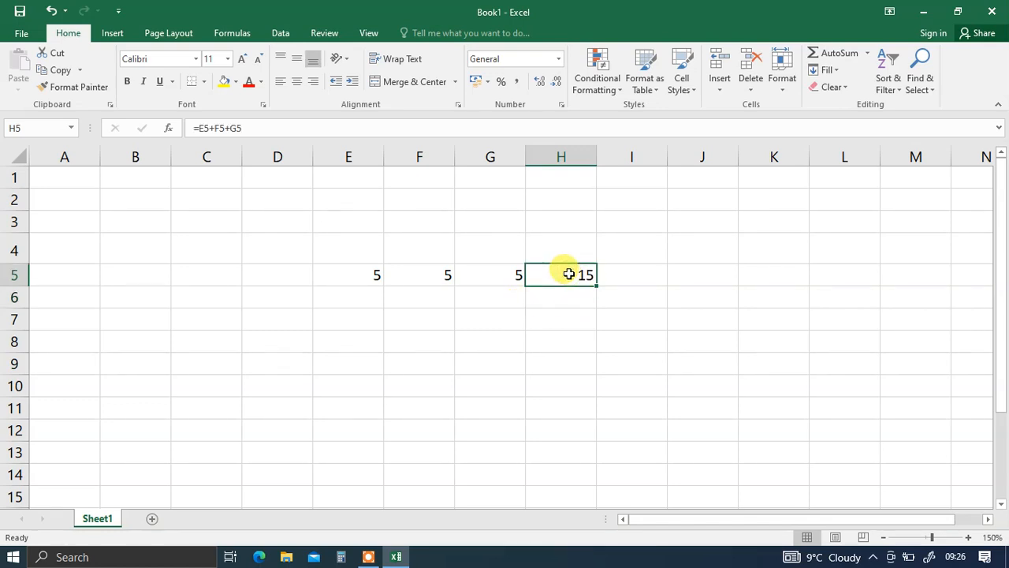
key(Delete)
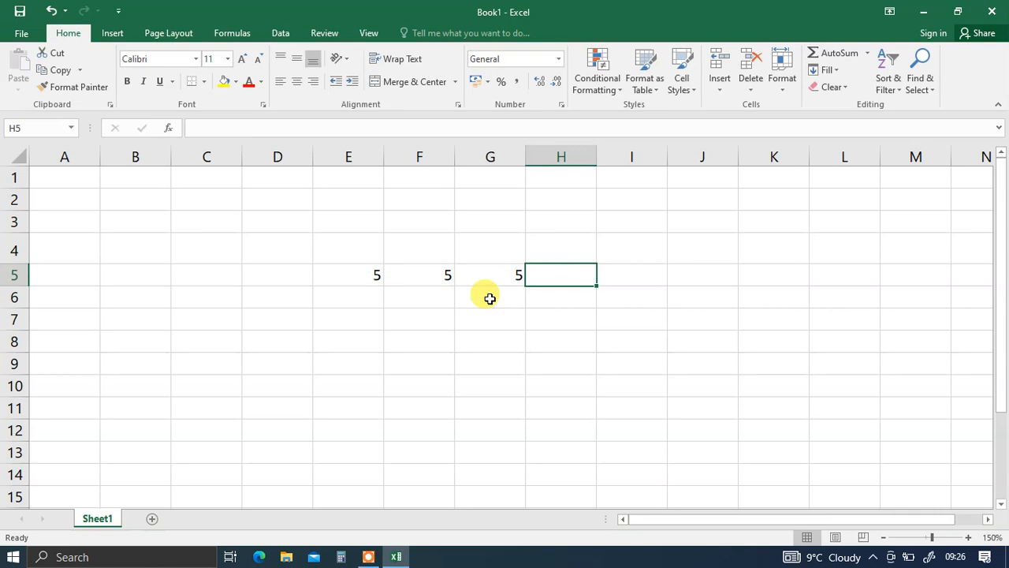
click(600, 338)
Add the numbers in row 5 into H5 with AutoSum over E5:H5, and reselect H5 to view its formula
drag(367, 275, 546, 281)
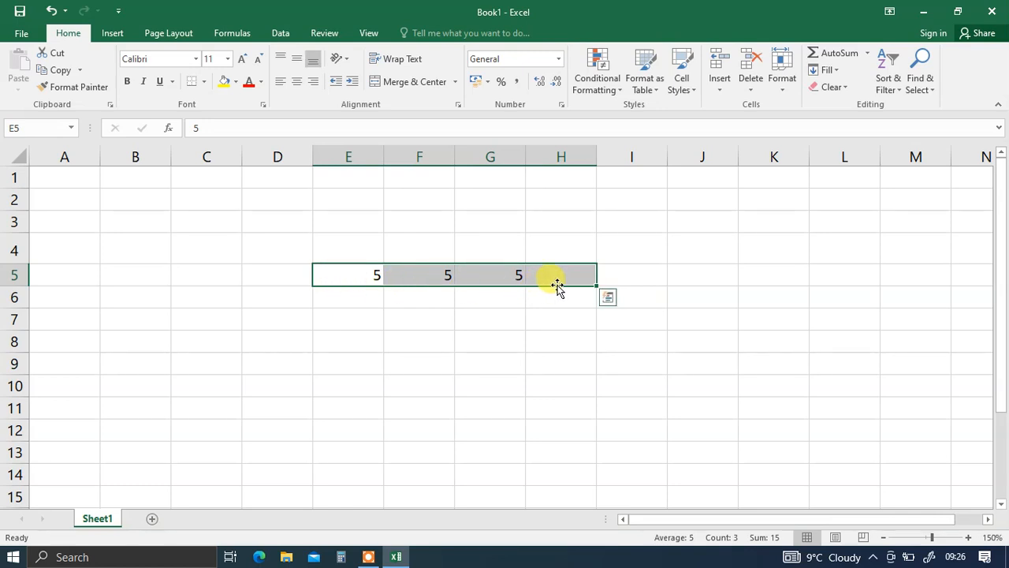
click(824, 47)
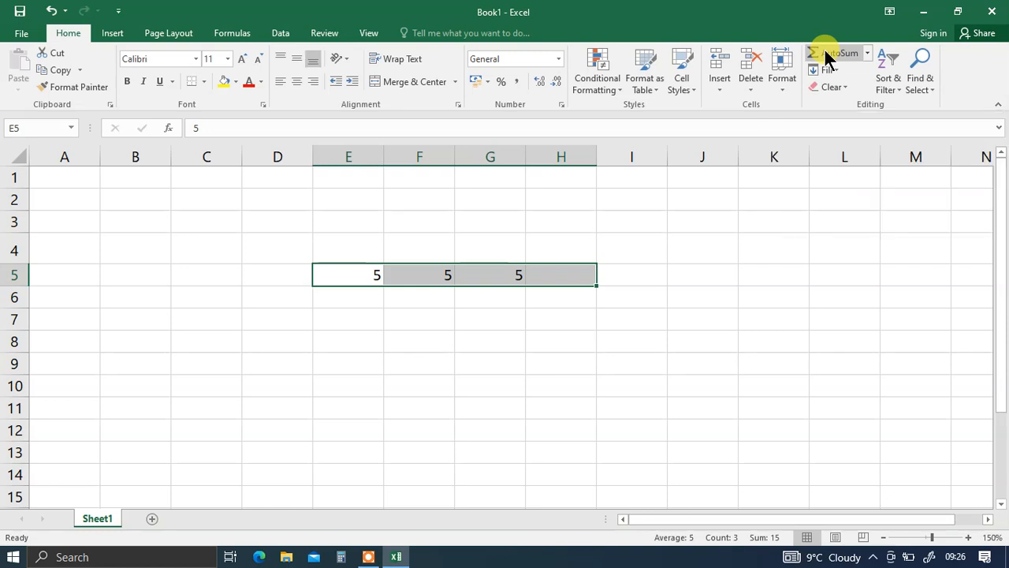
click(546, 325)
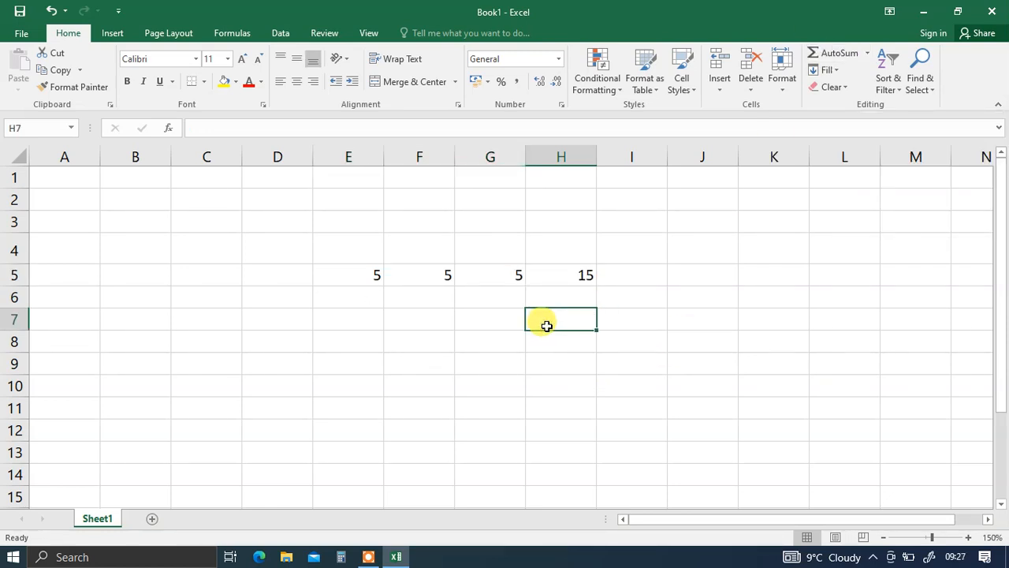
click(564, 275)
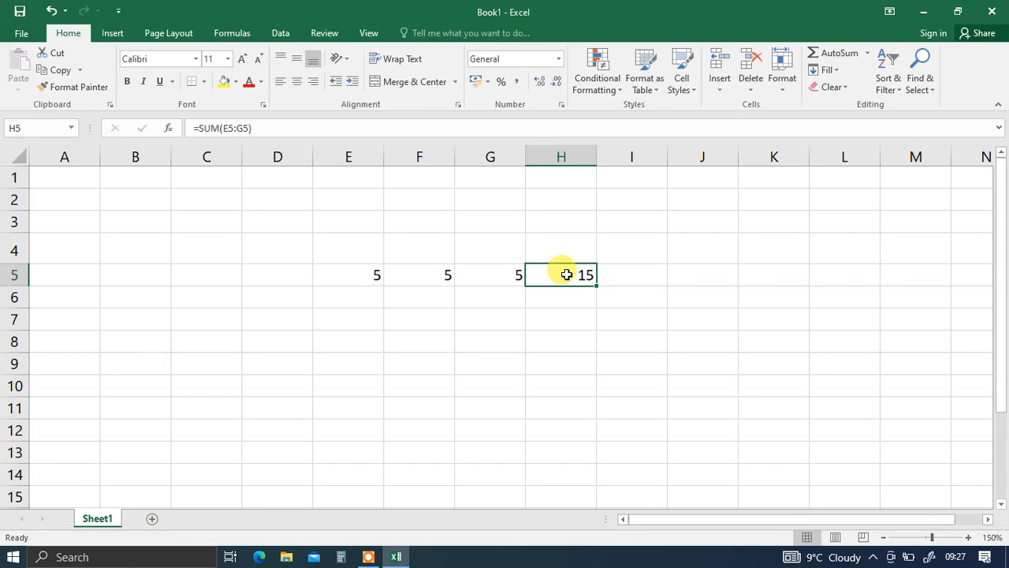
Clear H5, enter =sum(E5:G5) by typing the function and extending the range from E5 to G5, and reselect H5 to view the formula
key(Delete)
text(=su)
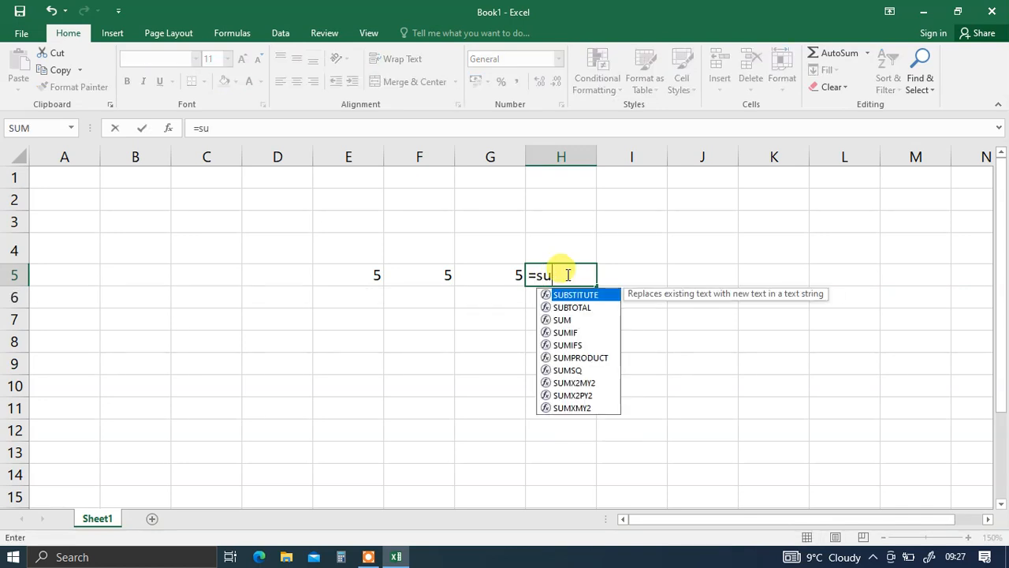
text(m()
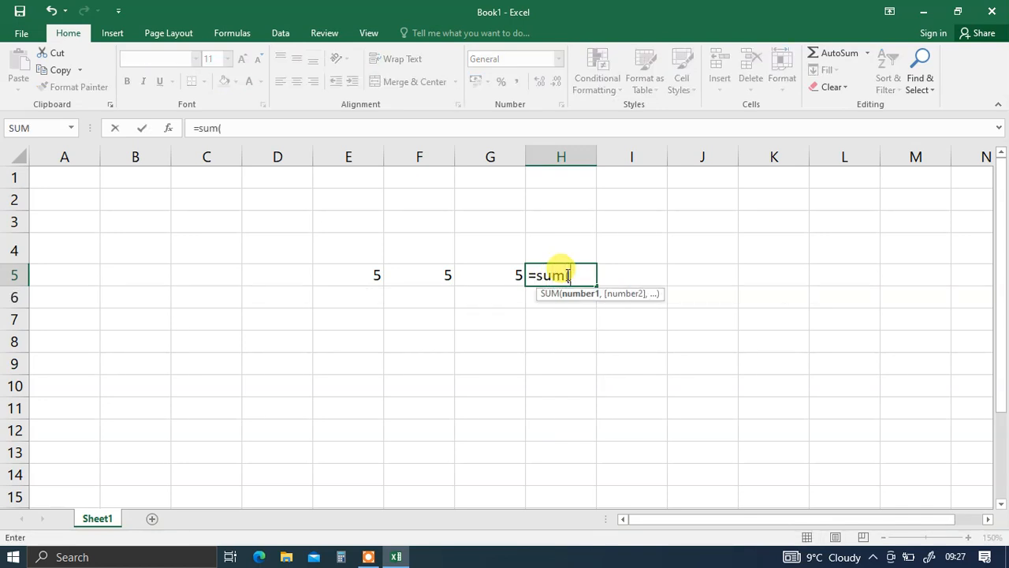
click(362, 275)
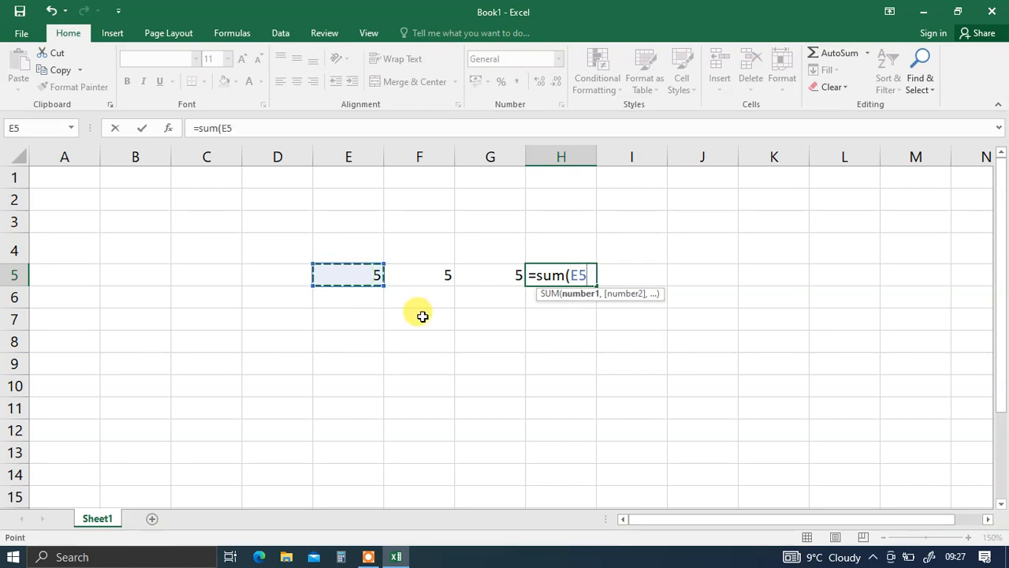
key(F8)
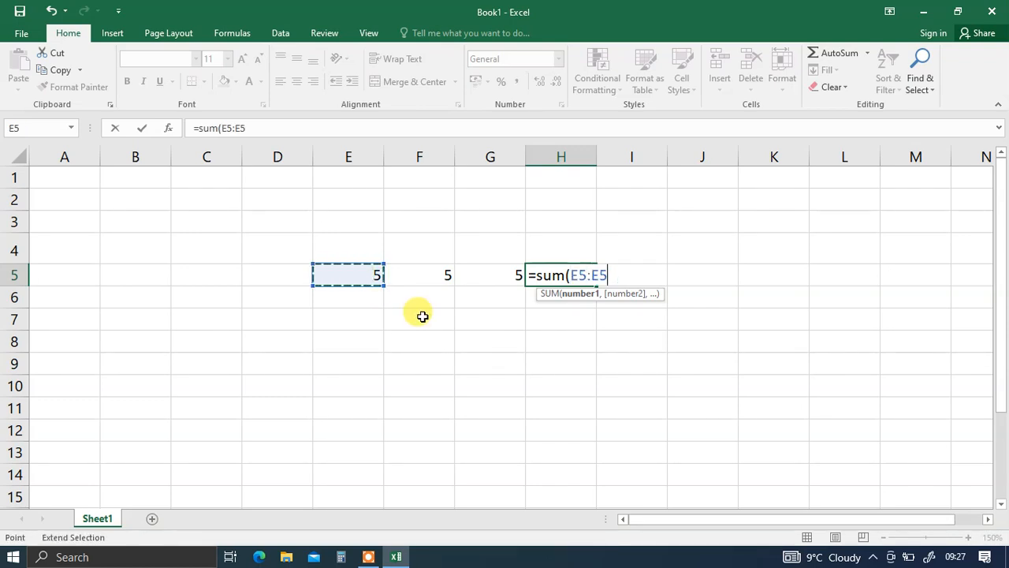
click(494, 270)
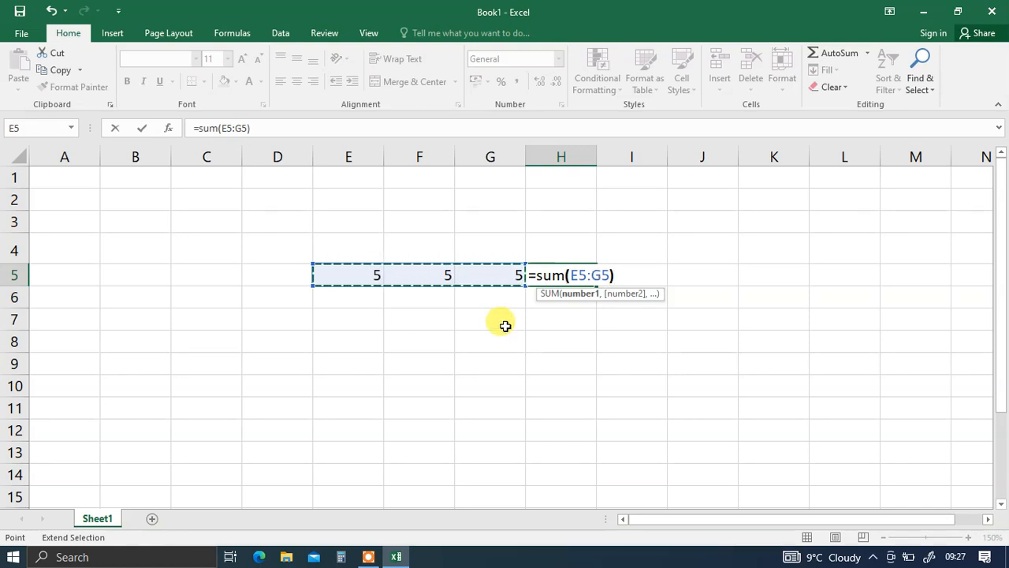
text())
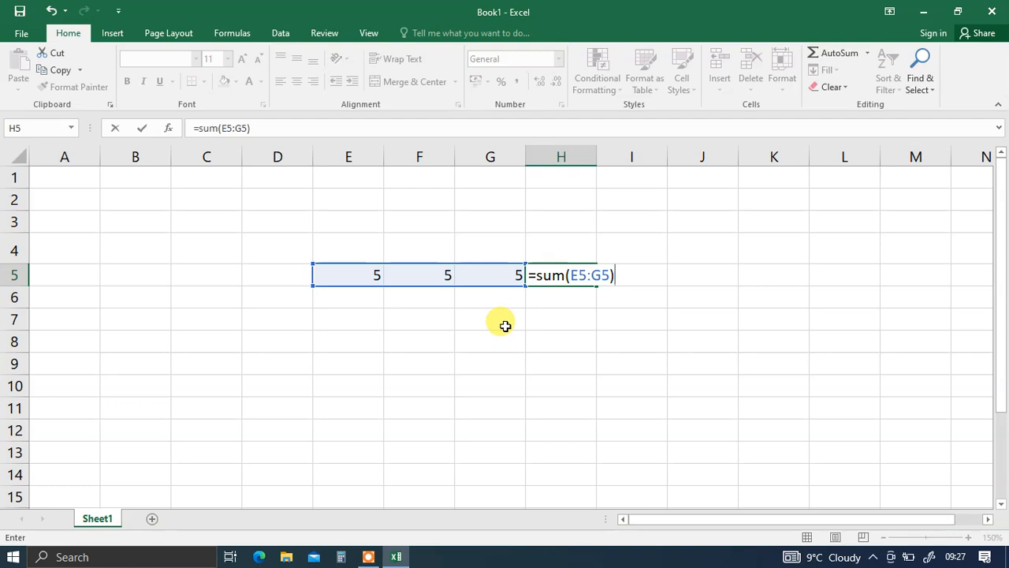
key(Return)
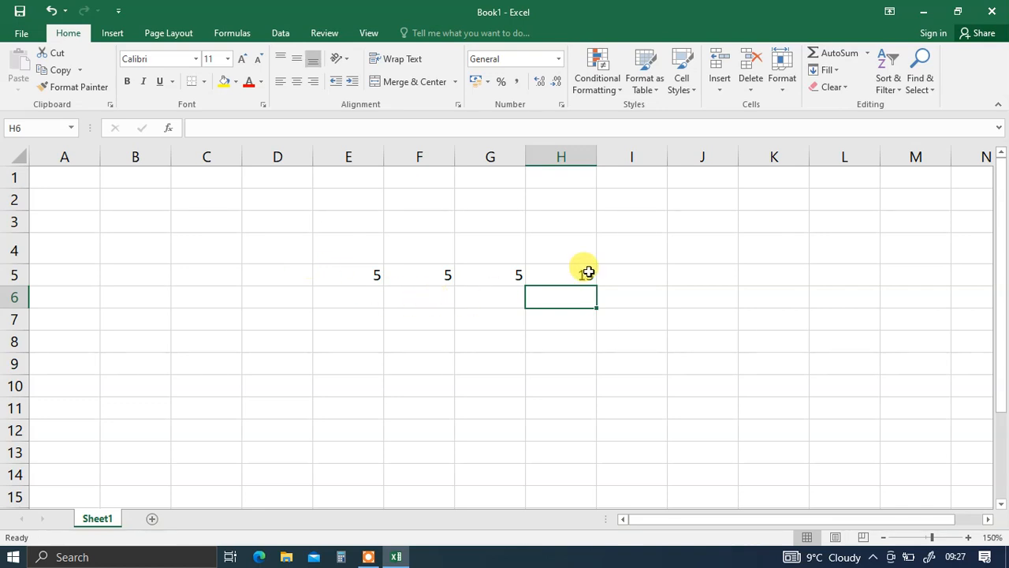
click(557, 273)
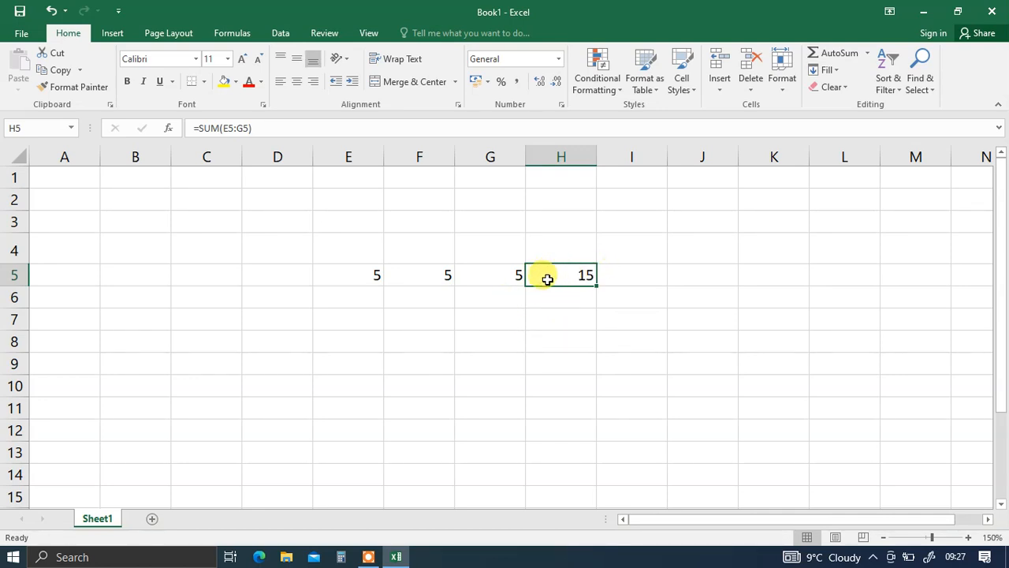
Change the number in F5 to 25 and select H5 to check its recalculated sum
click(435, 272)
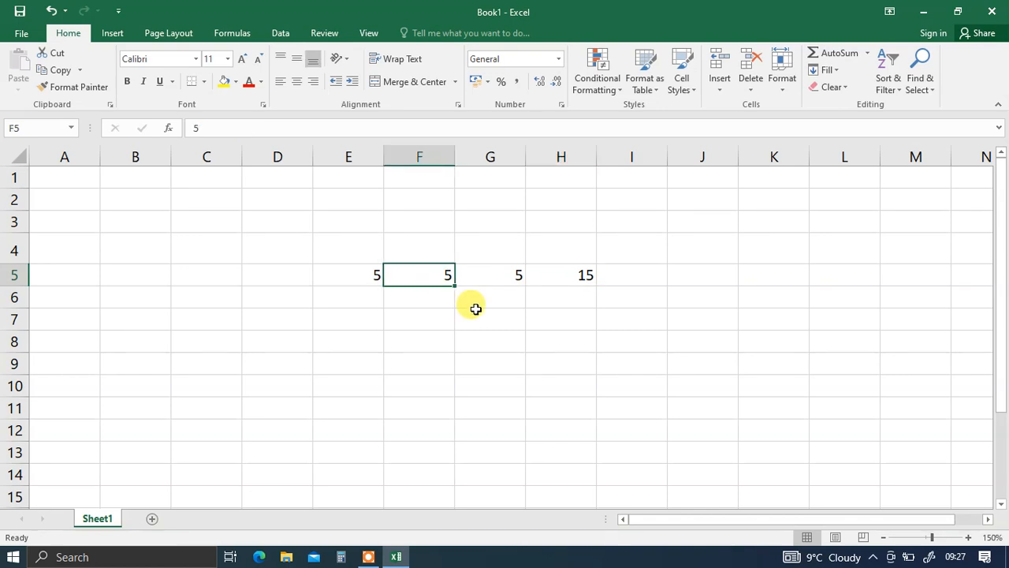
text(25)
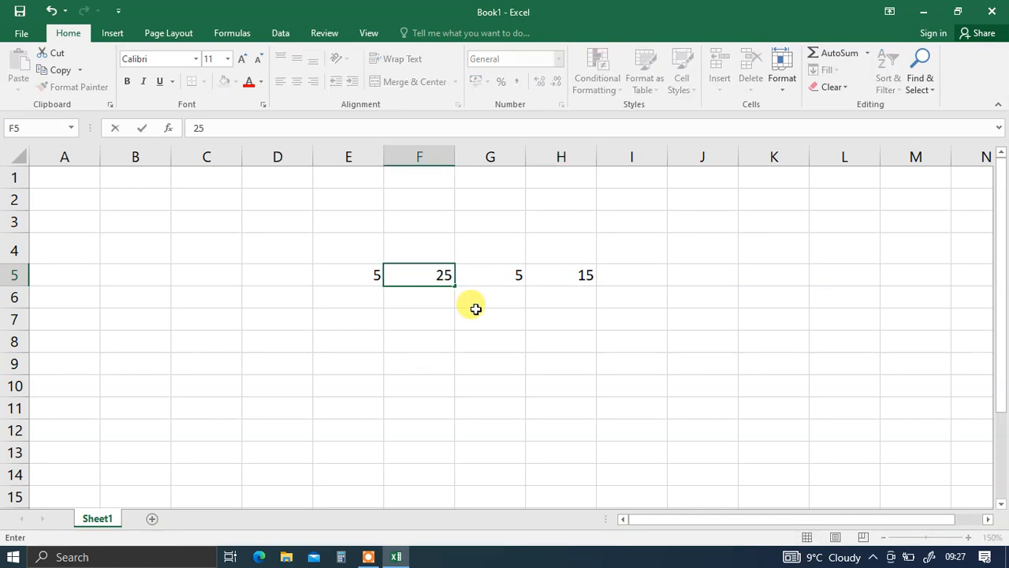
click(475, 317)
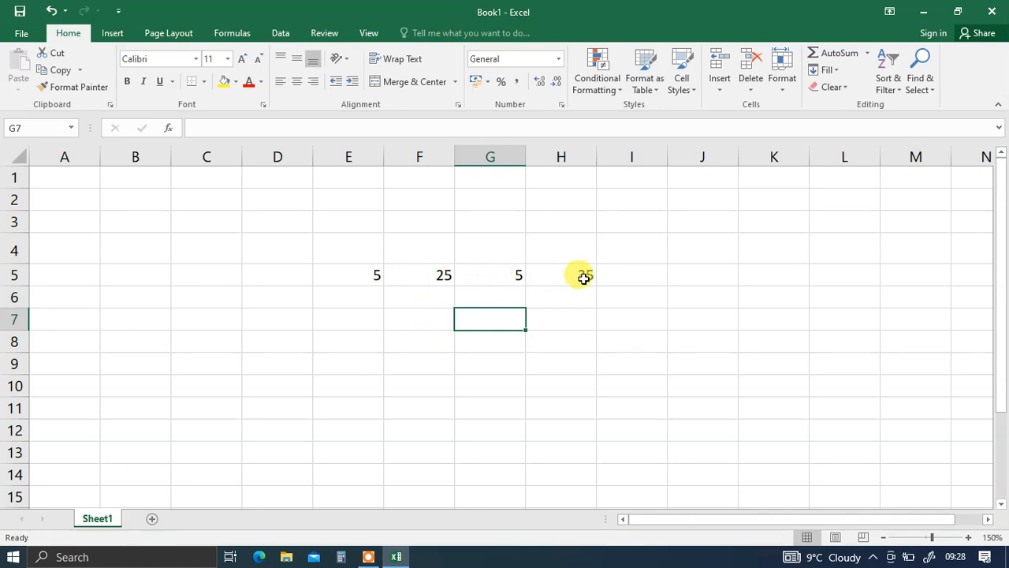
click(583, 276)
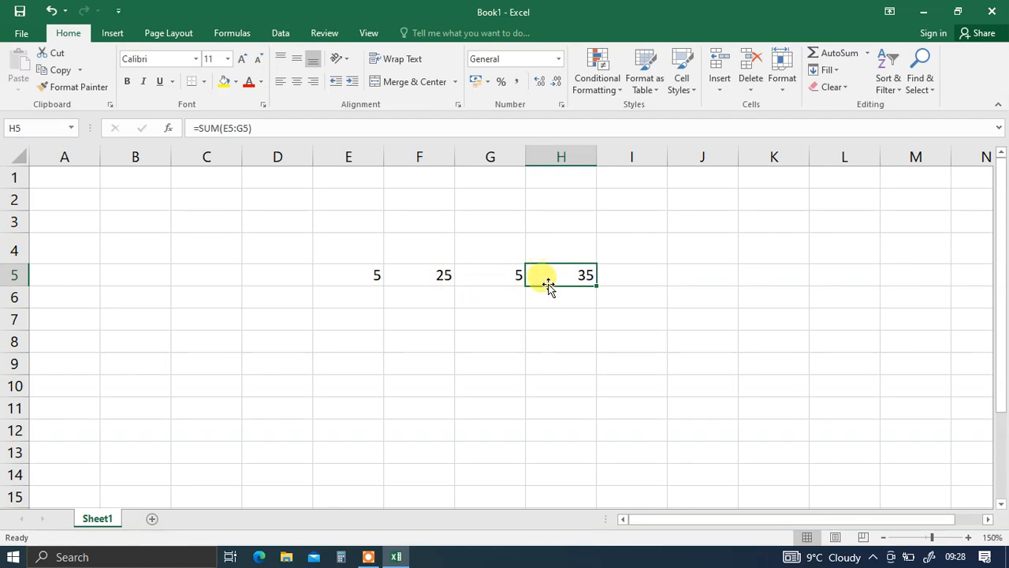
Enter the numbers 40, 50 and 10 in cells E6, F6 and G6
click(370, 292)
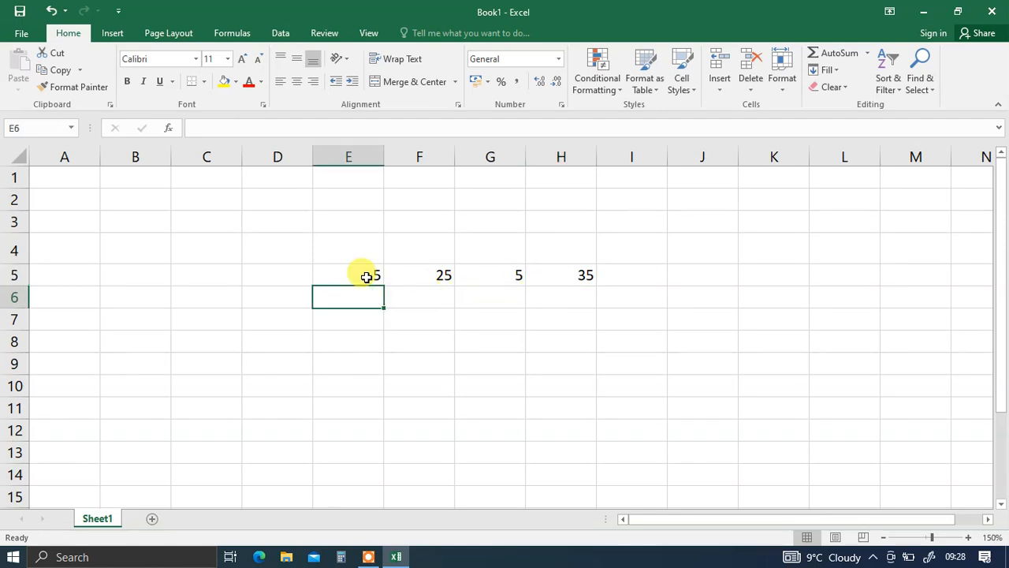
text(40)
key(Tab)
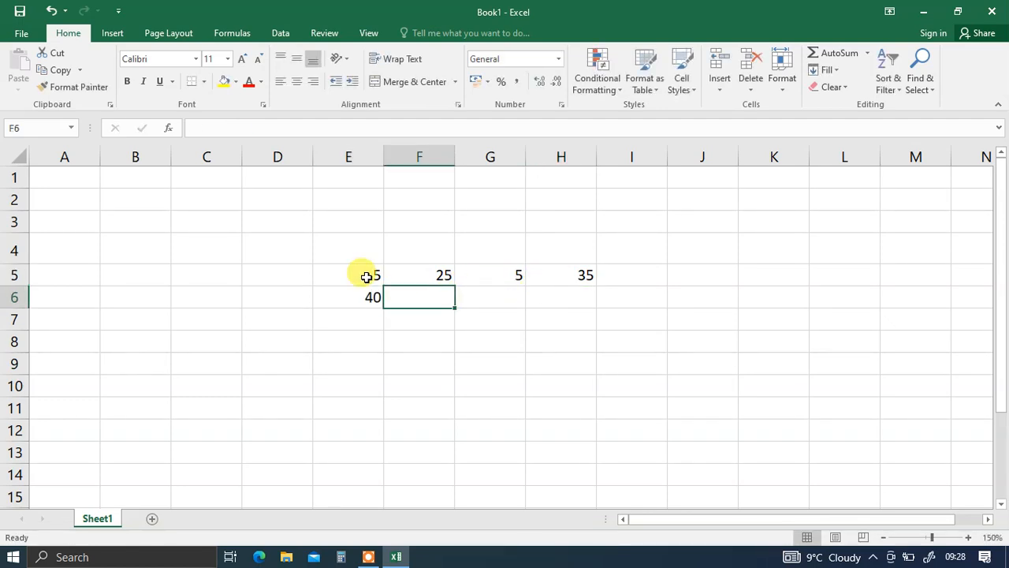
text(50)
key(Tab)
text(10)
key(Tab)
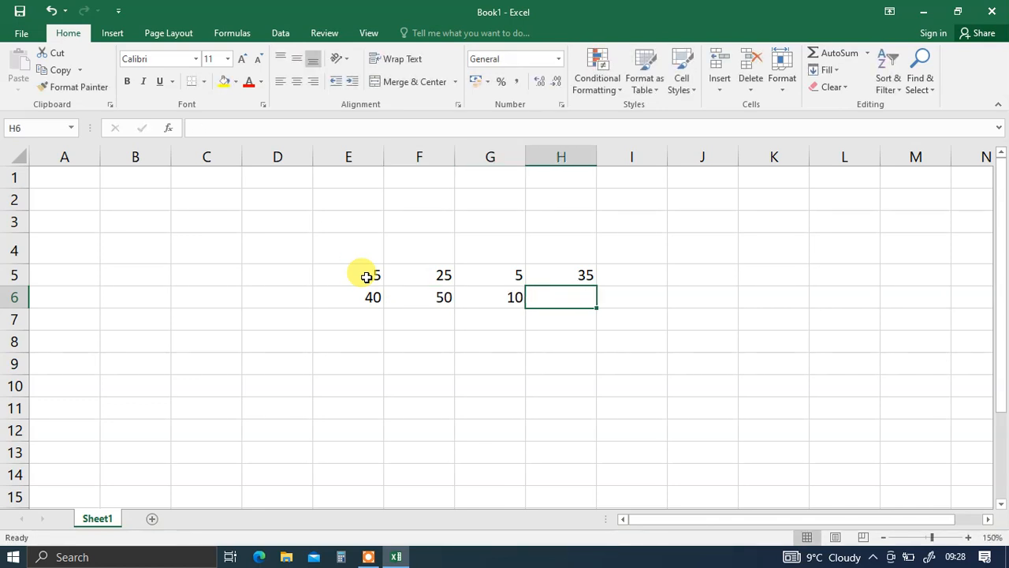
Enter the numbers 30, 45 and 20 in cells E7, F7 and G7
key(Down)
key(Left)
key(Left)
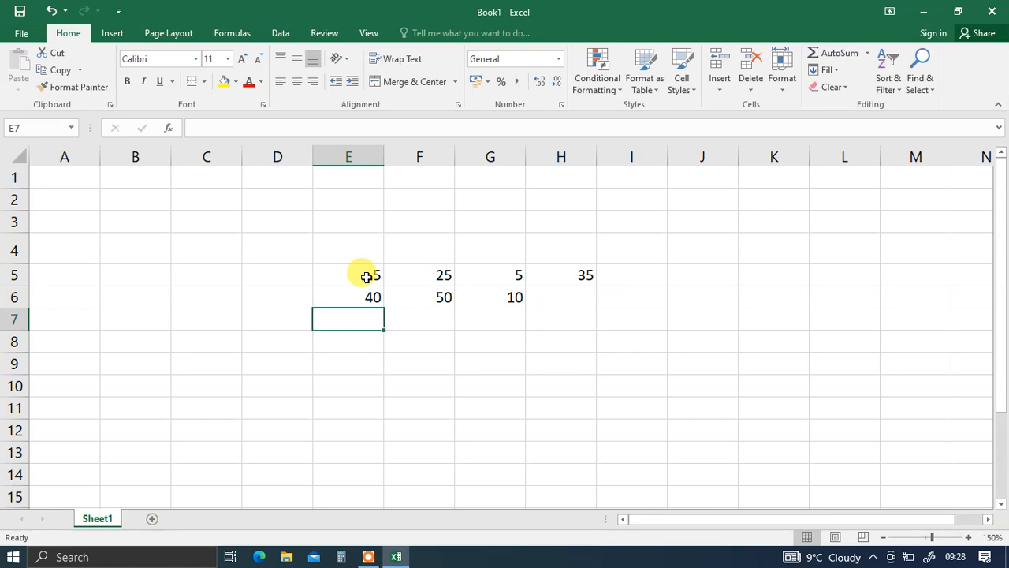
text(30)
key(Tab)
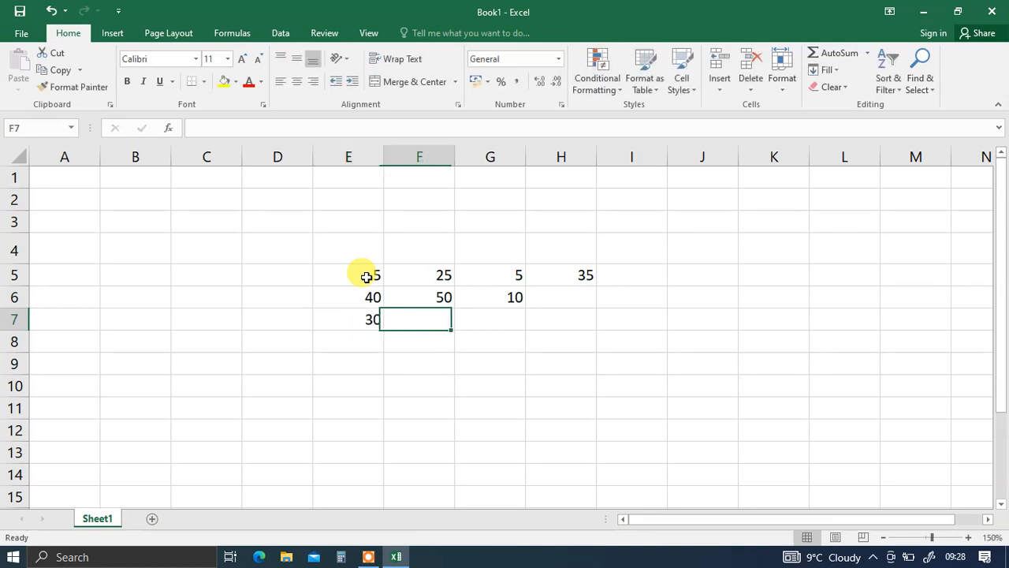
text(45)
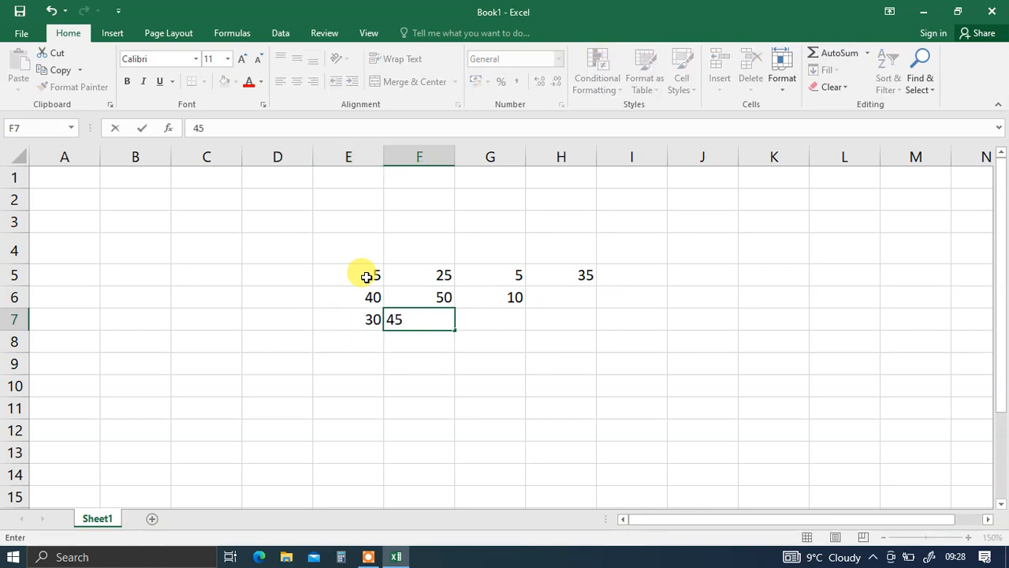
key(Tab)
text(20)
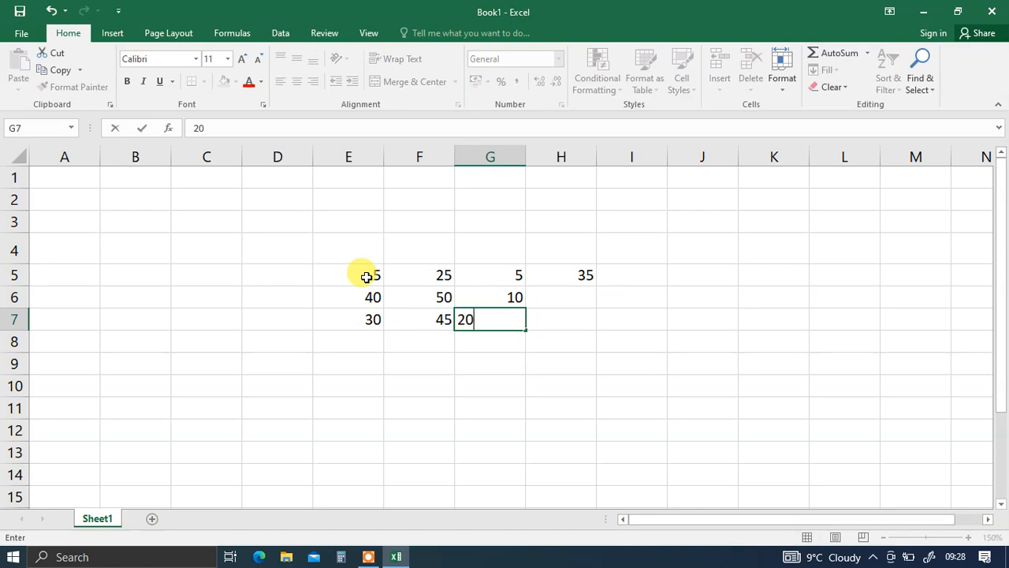
key(Return)
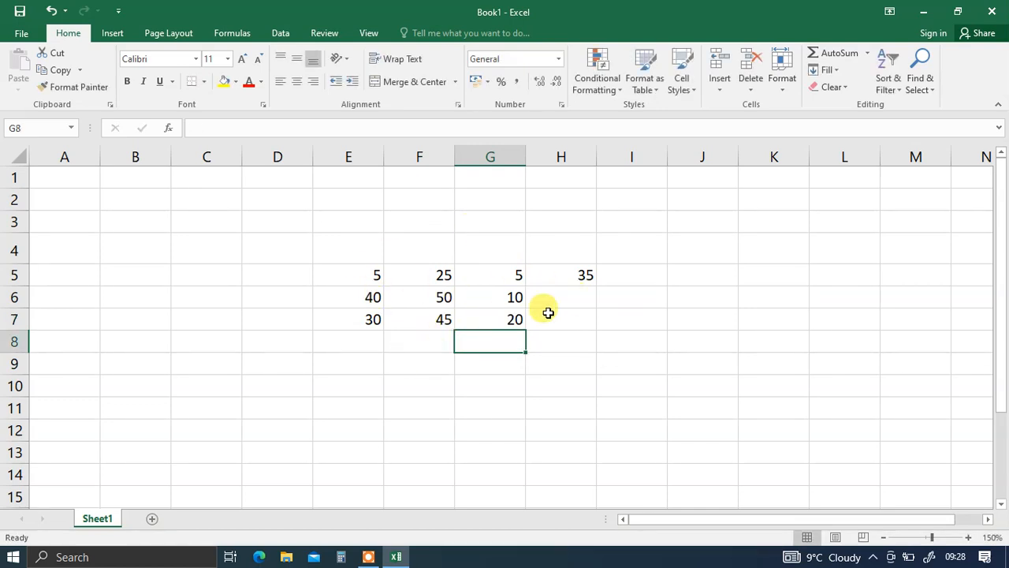
Fill the SUM formula from H5 down through H7 and deselect the filled range
click(579, 270)
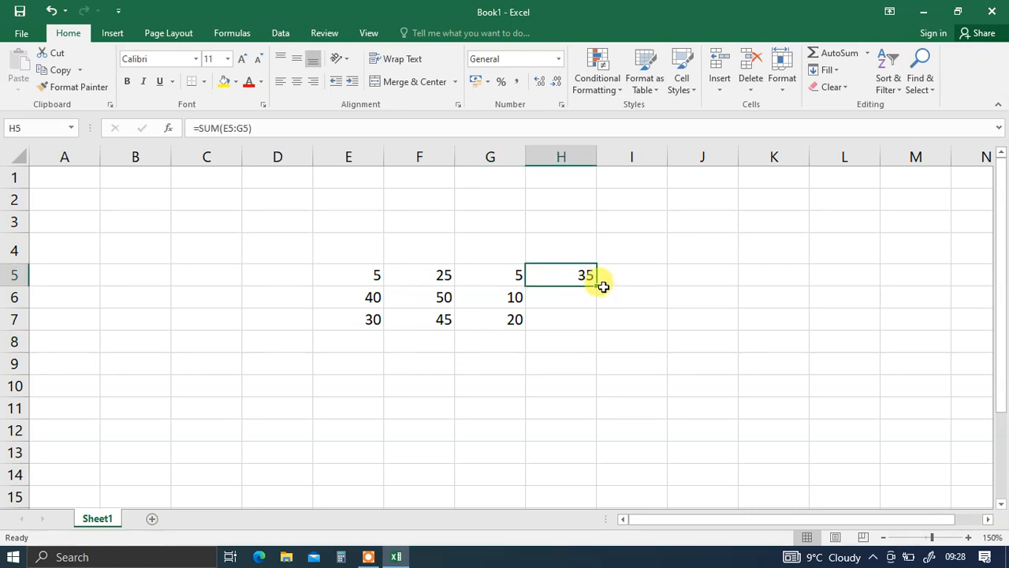
drag(598, 288, 591, 318)
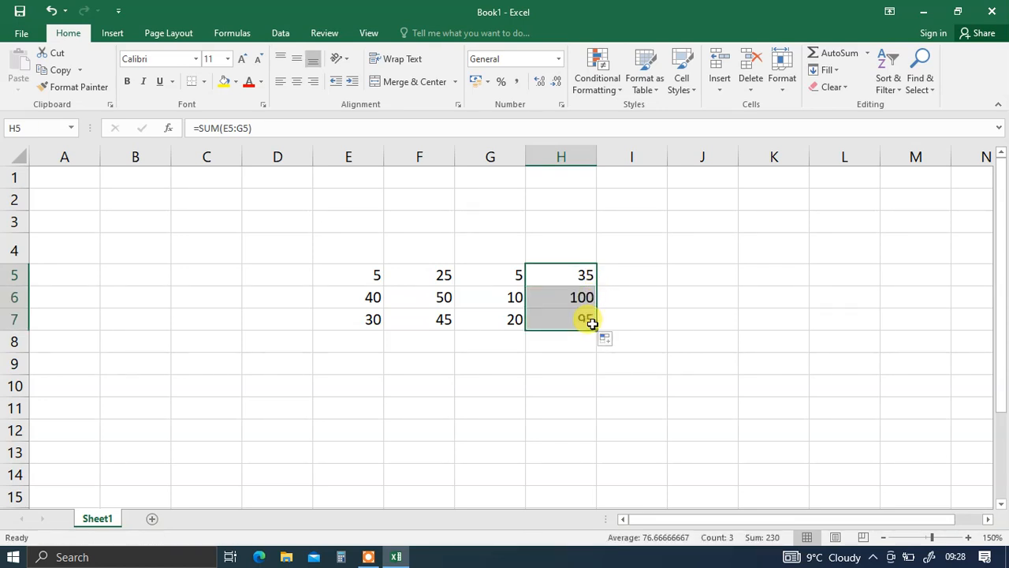
click(725, 305)
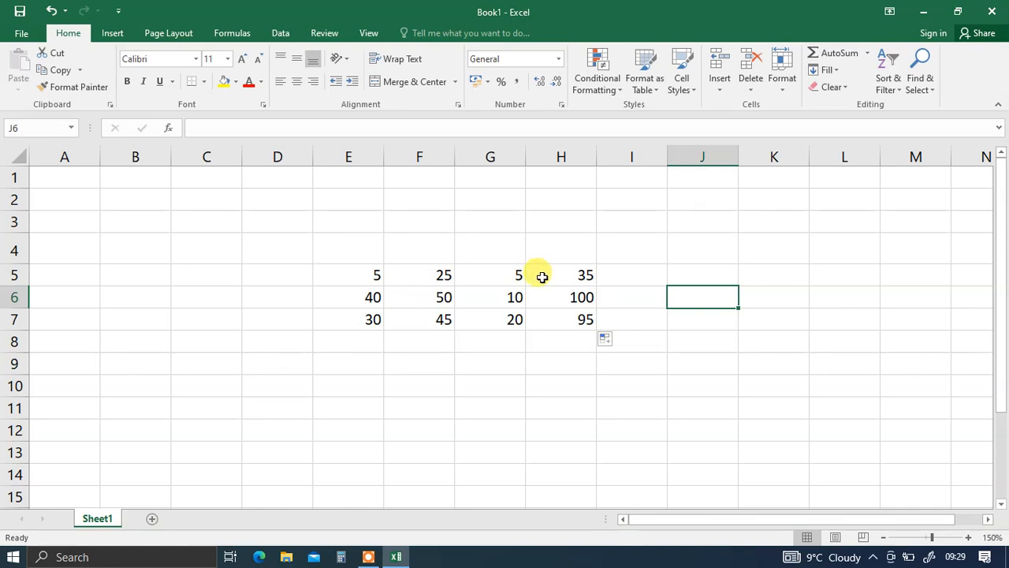
click(211, 203)
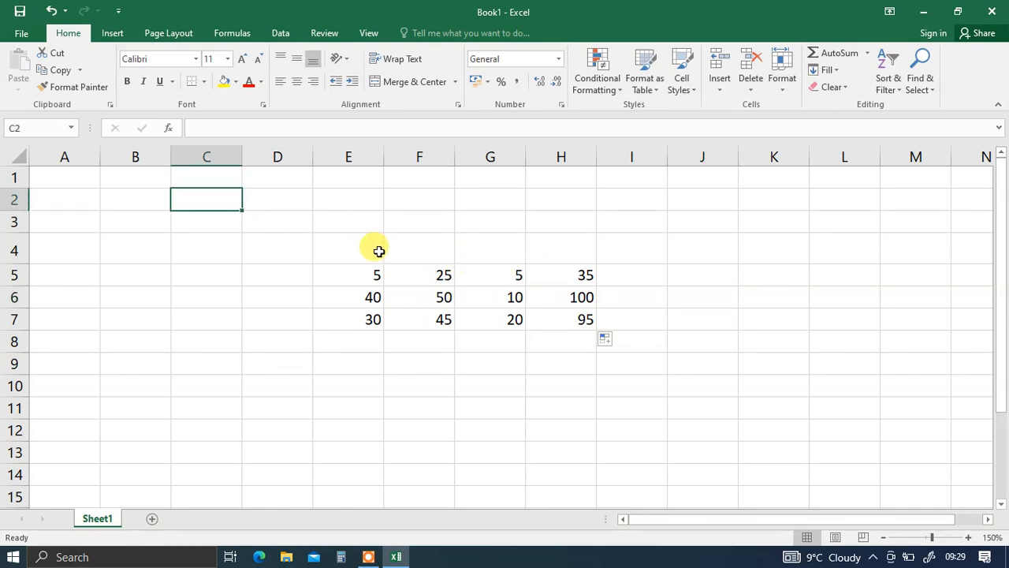
text(=)
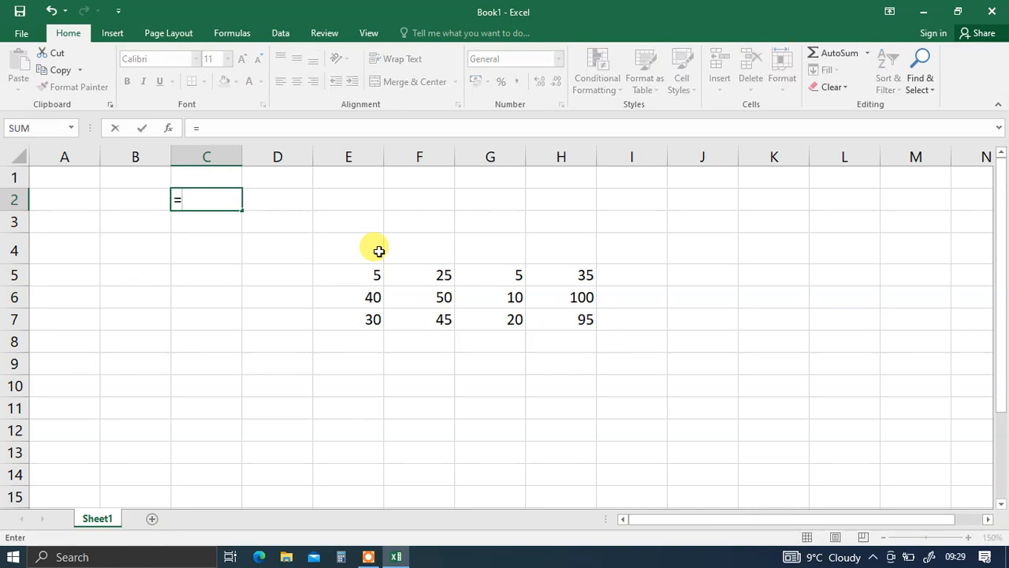
key(BackSpace)
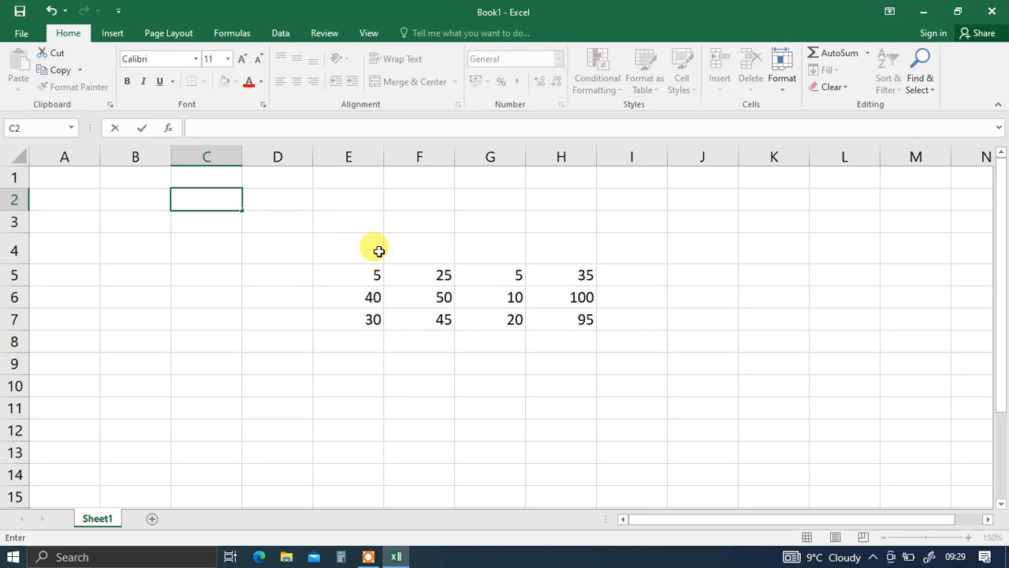
click(426, 198)
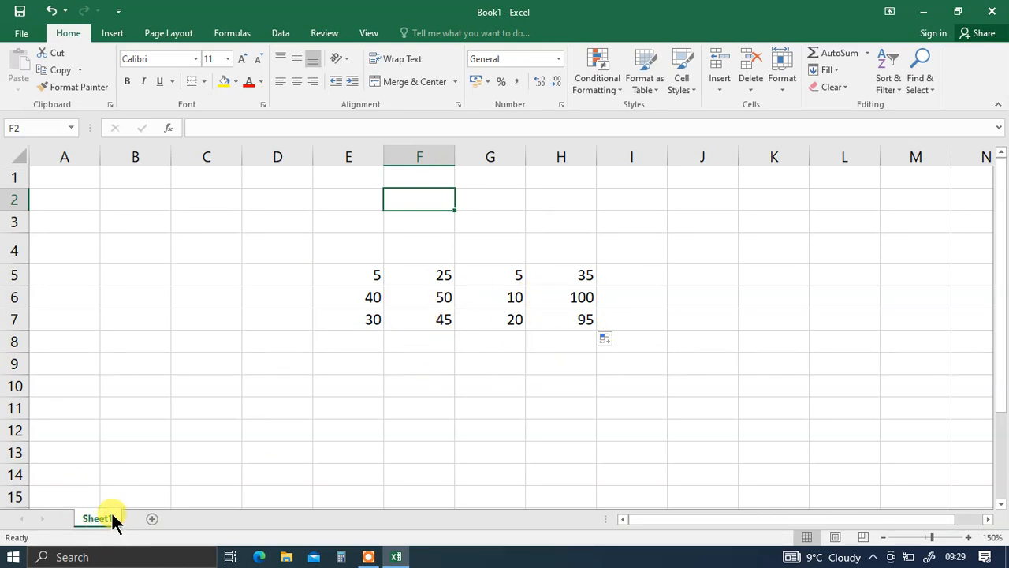
Add two new worksheets after Sheet1 and delete both of them again
click(153, 518)
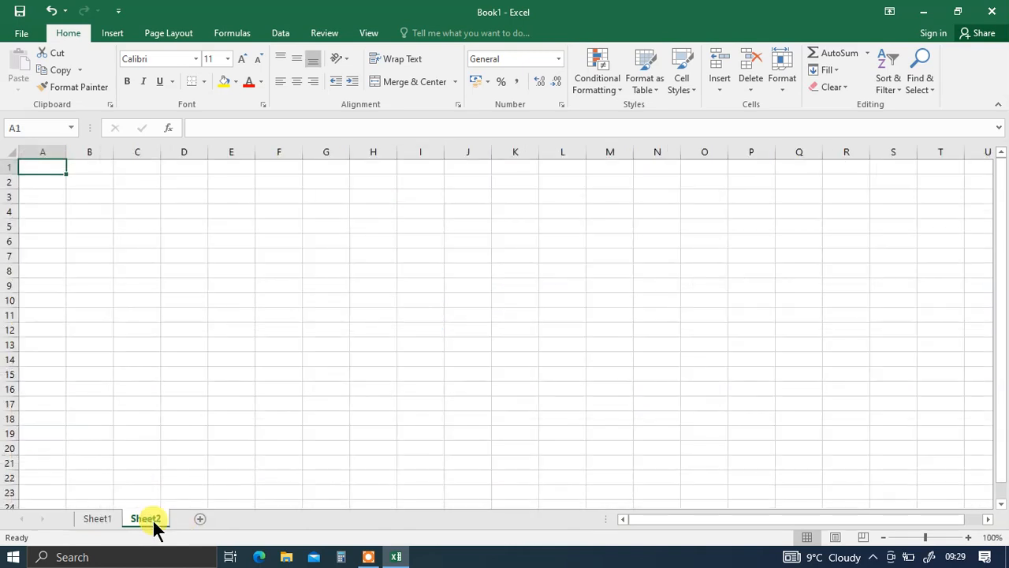
click(199, 519)
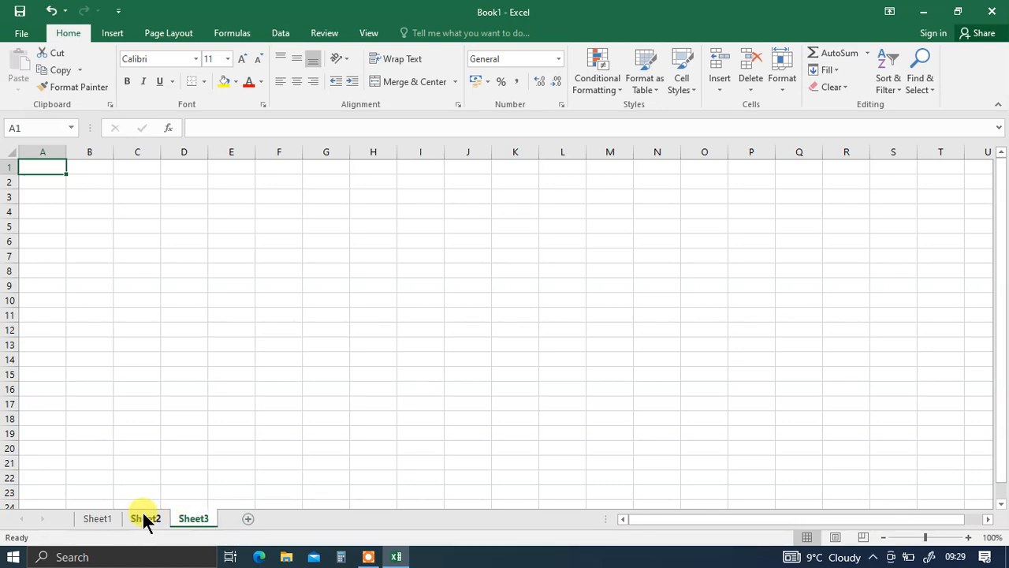
right_click(199, 521)
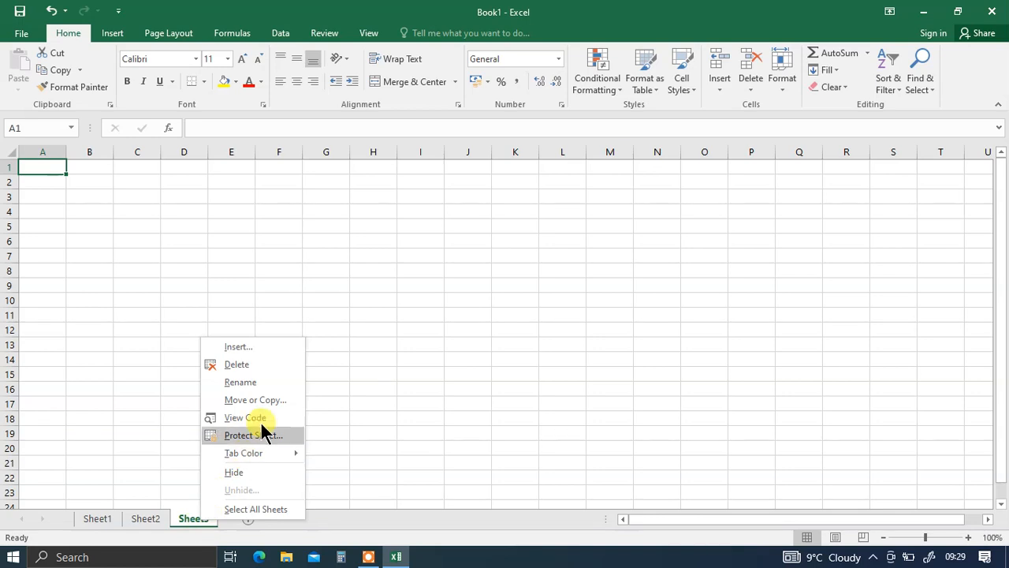
click(269, 363)
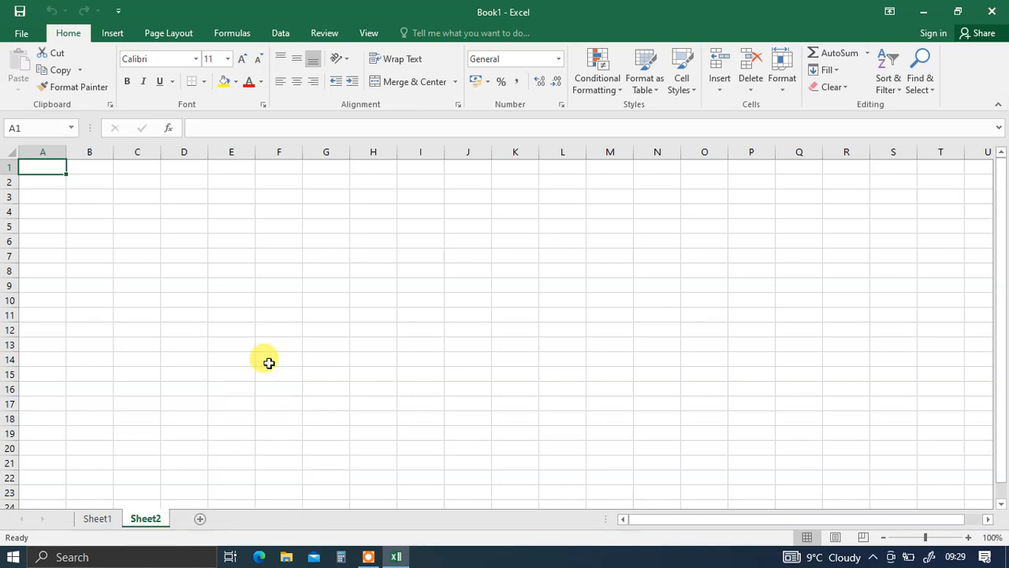
right_click(149, 516)
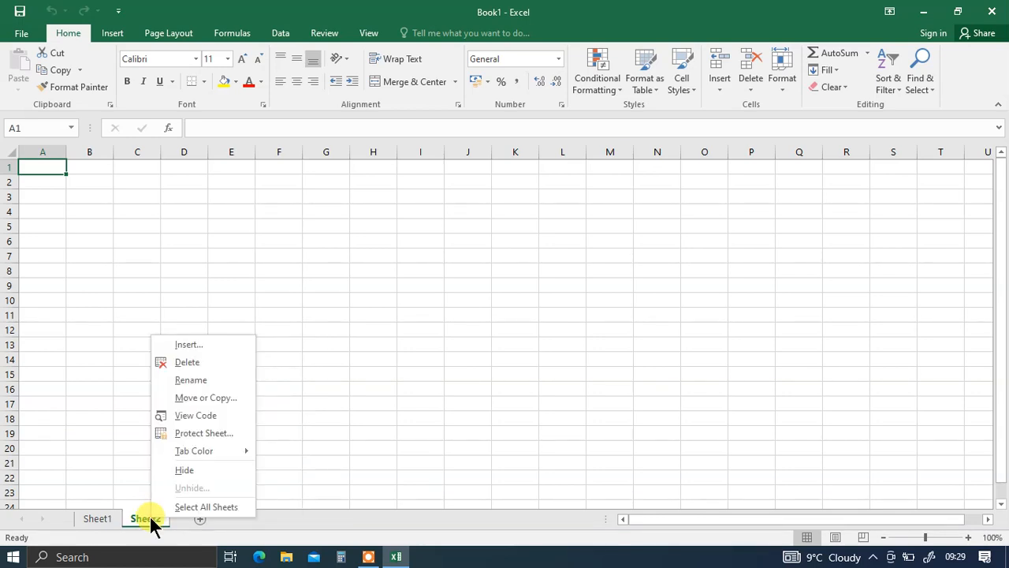
click(185, 364)
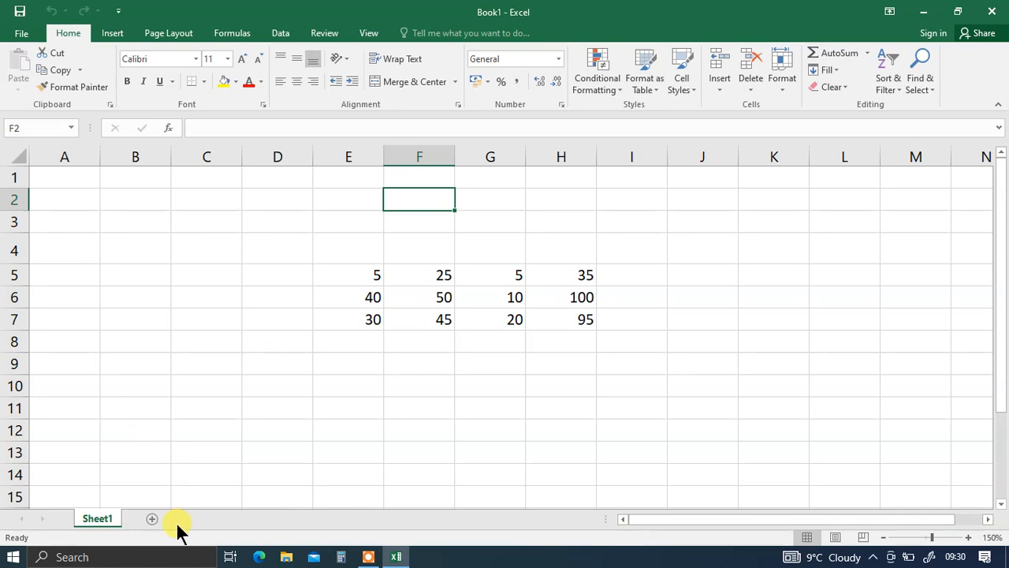
Rename the worksheet Sheet1 as WEBTECH
click(432, 364)
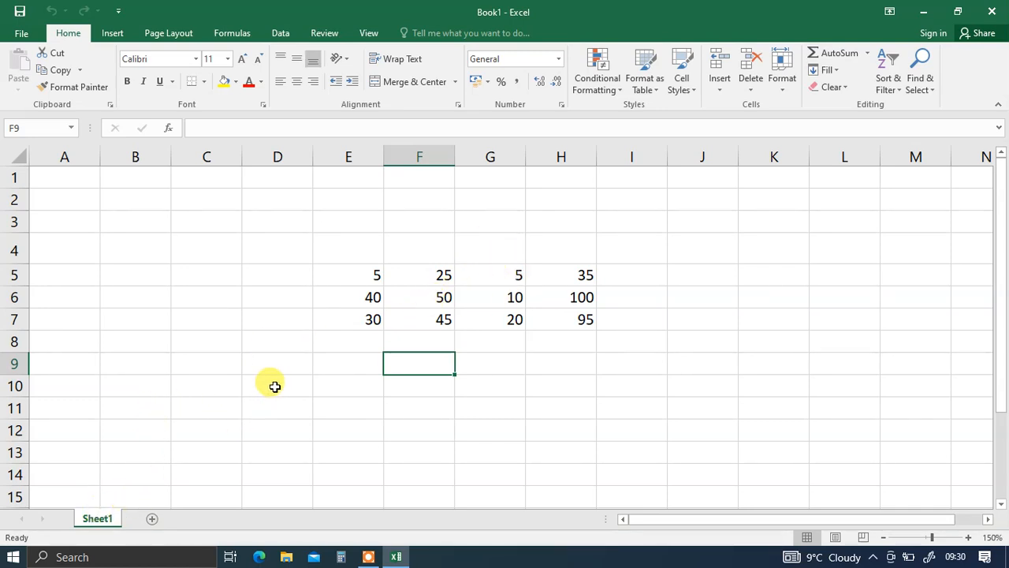
right_click(101, 526)
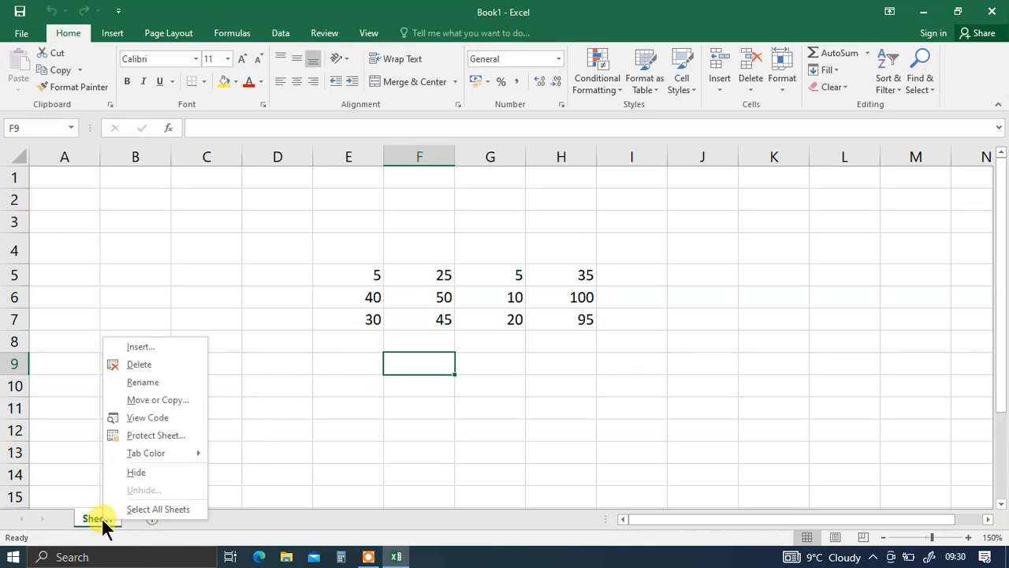
click(154, 383)
key(BackSpace)
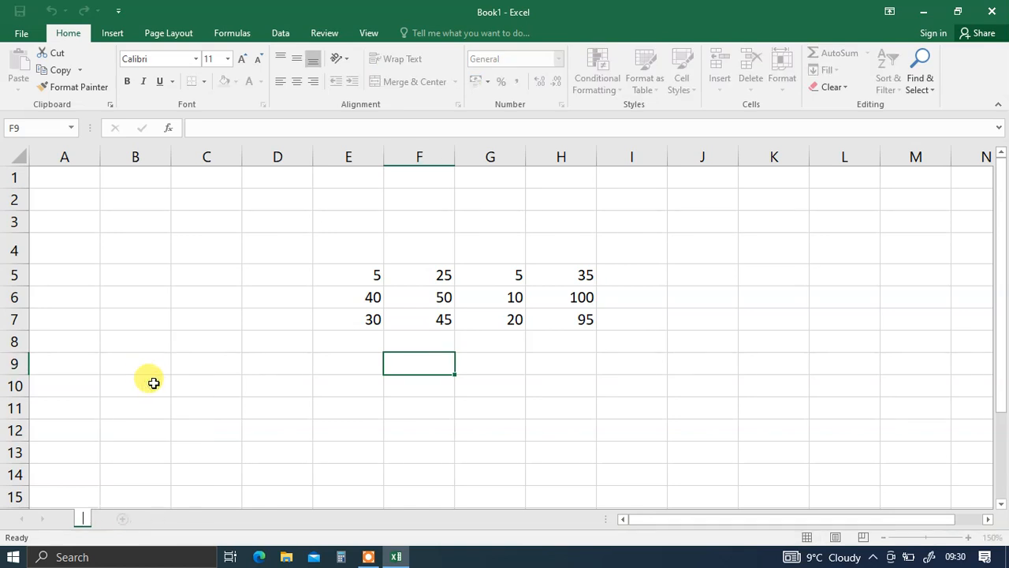
text(WEBTECH)
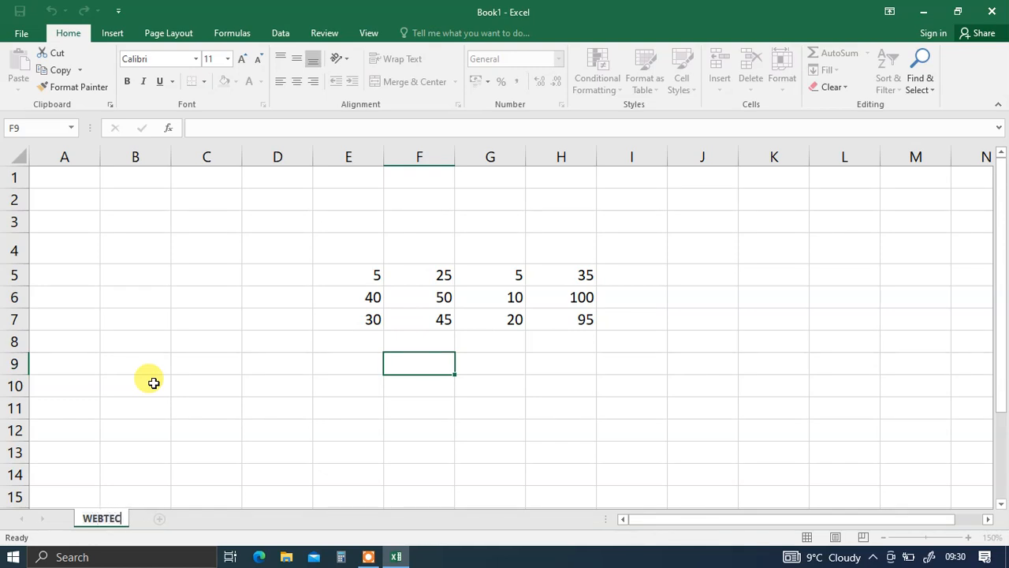
click(229, 448)
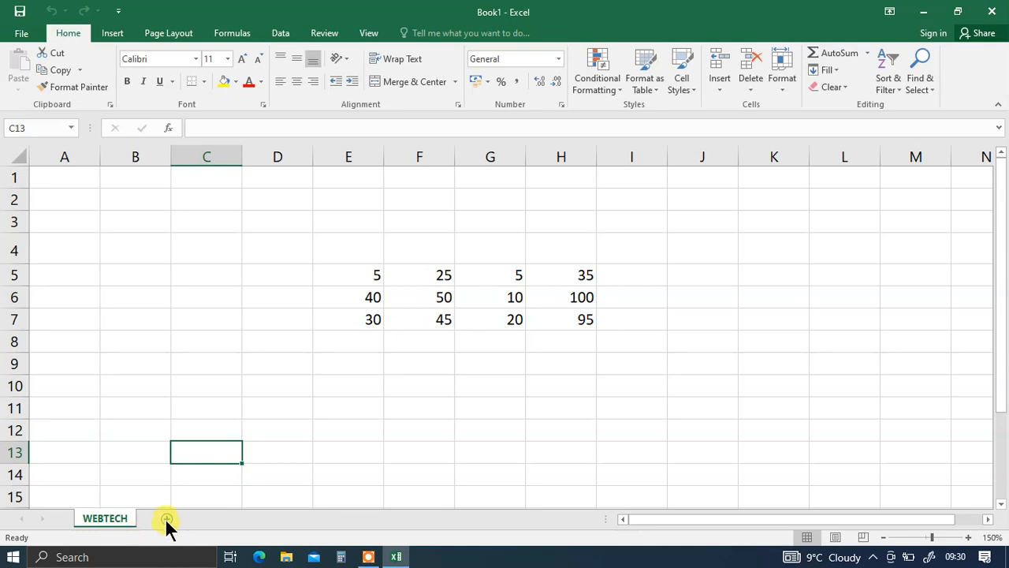
Add a new worksheet and set the WEBTECH sheet's tab color to light blue, comparing it when active and inactive
click(167, 518)
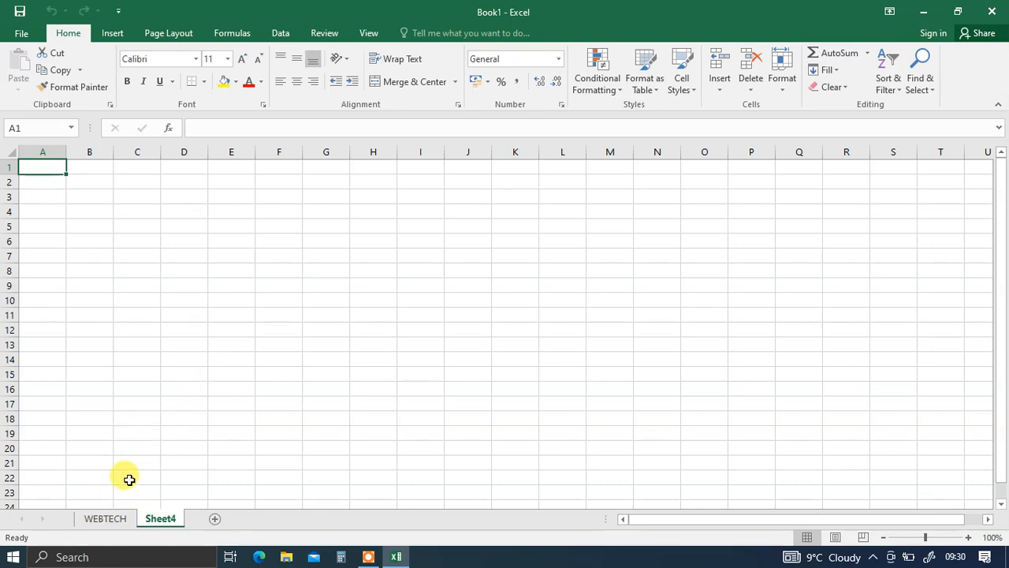
right_click(108, 520)
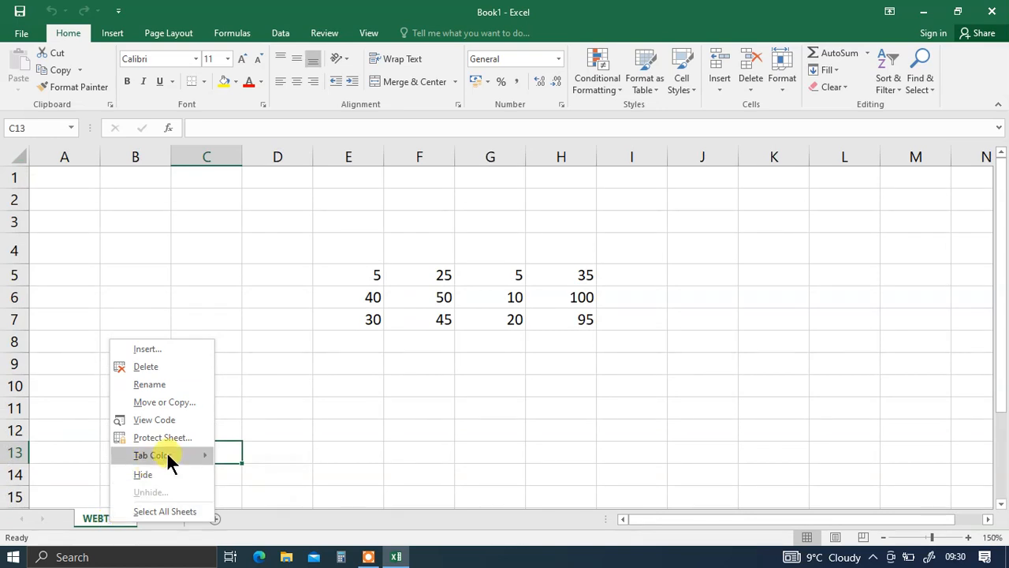
mouse_move(182, 451)
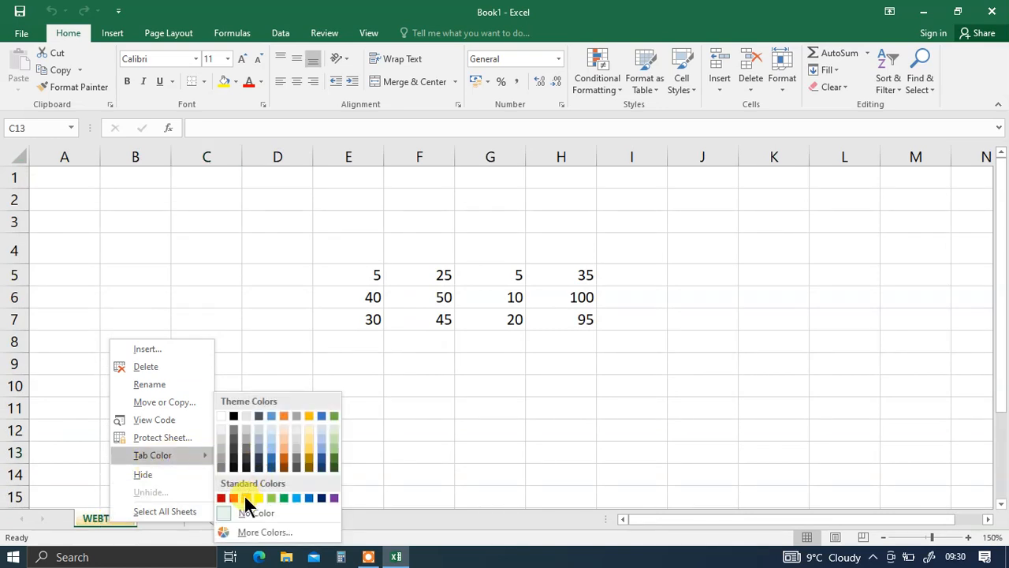
click(299, 497)
click(150, 521)
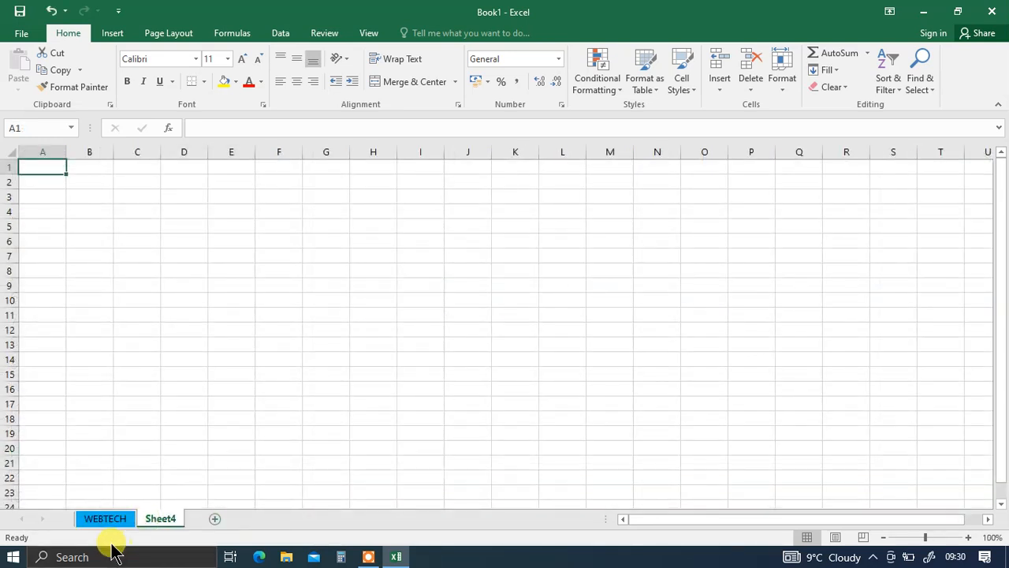
click(114, 524)
click(158, 522)
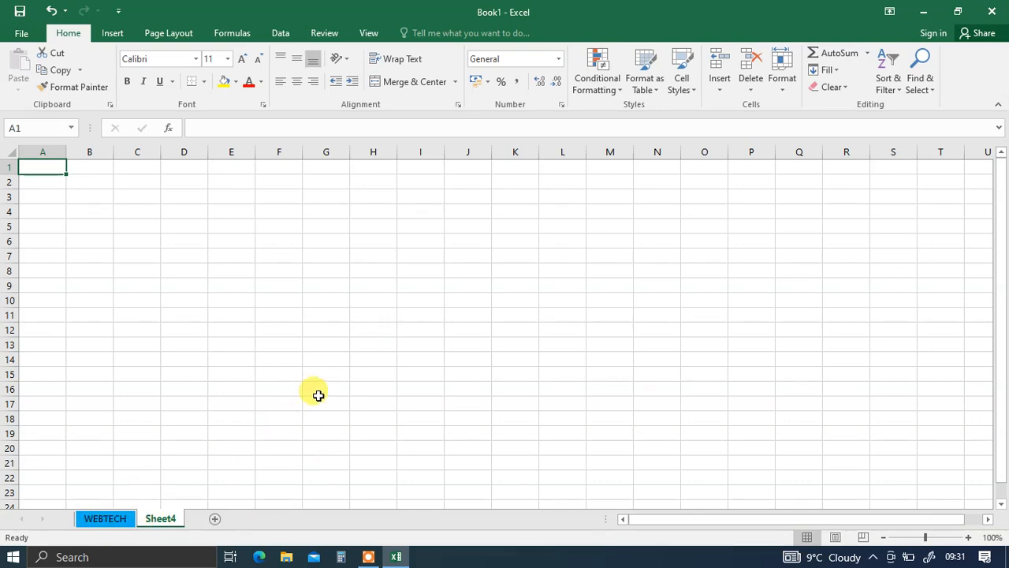
click(87, 521)
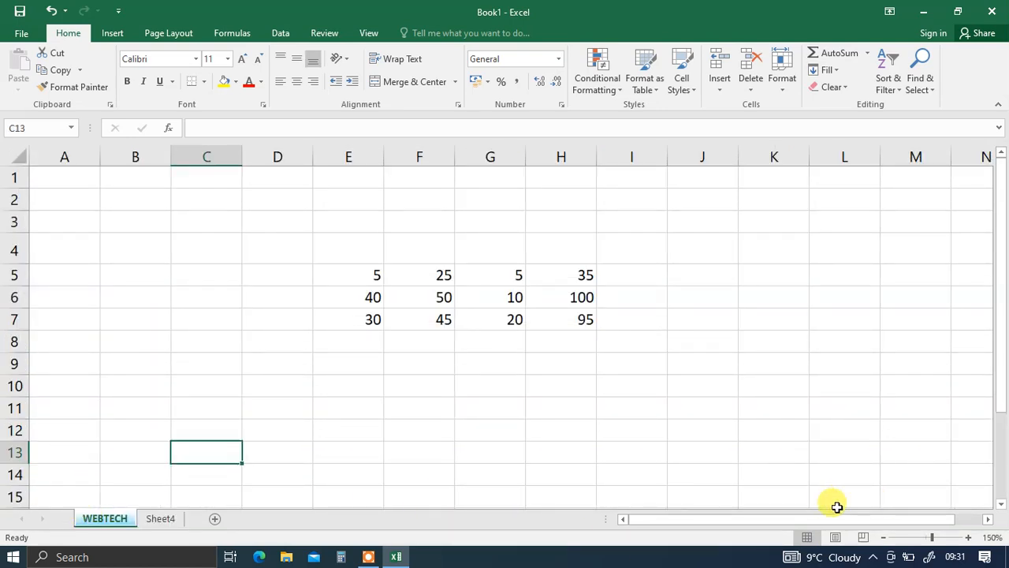
Magnify the WEBTECH sheet to 200% and return it to 150%
click(970, 538)
click(970, 538)
double_click(970, 538)
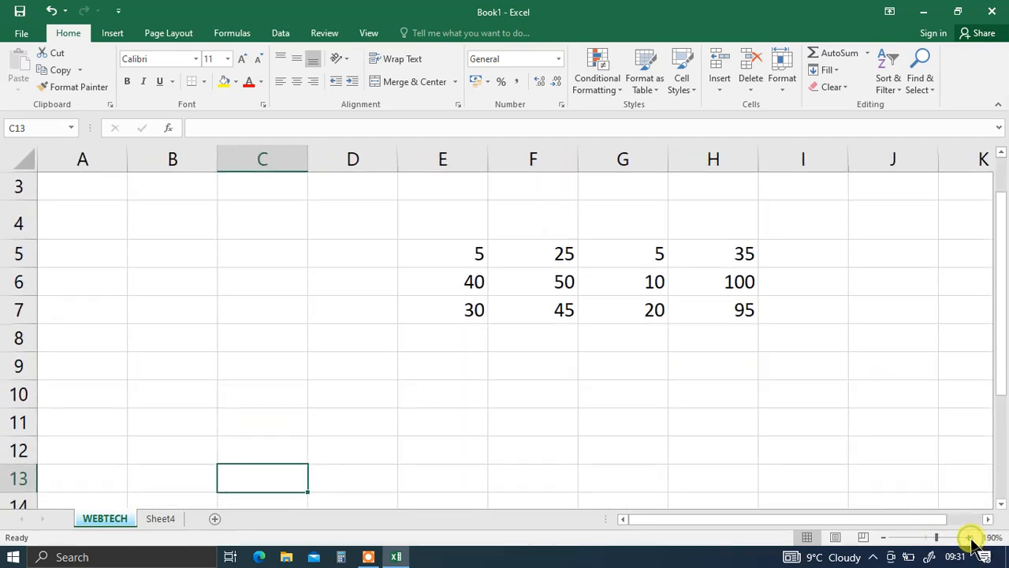
click(970, 538)
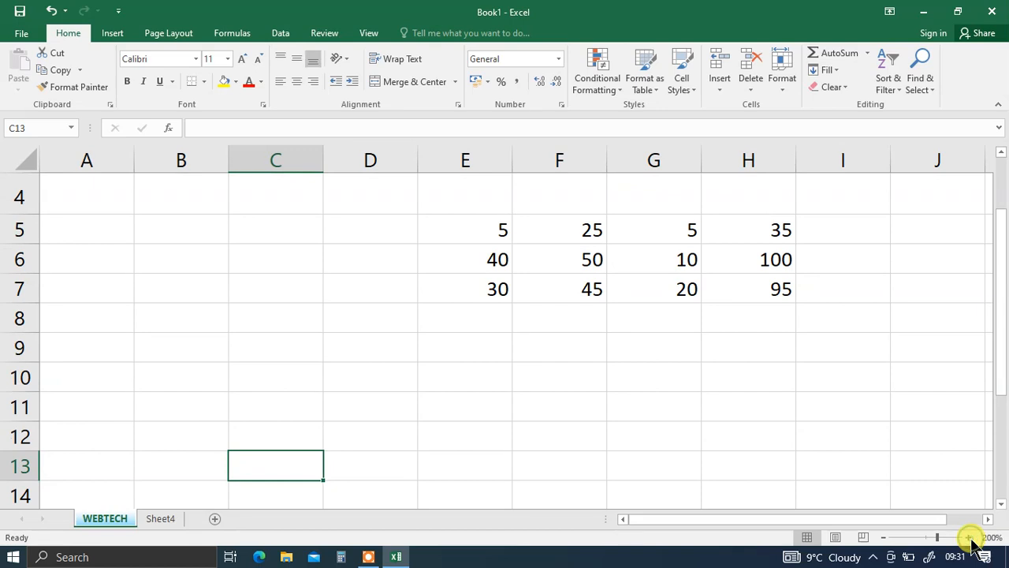
click(887, 538)
click(887, 539)
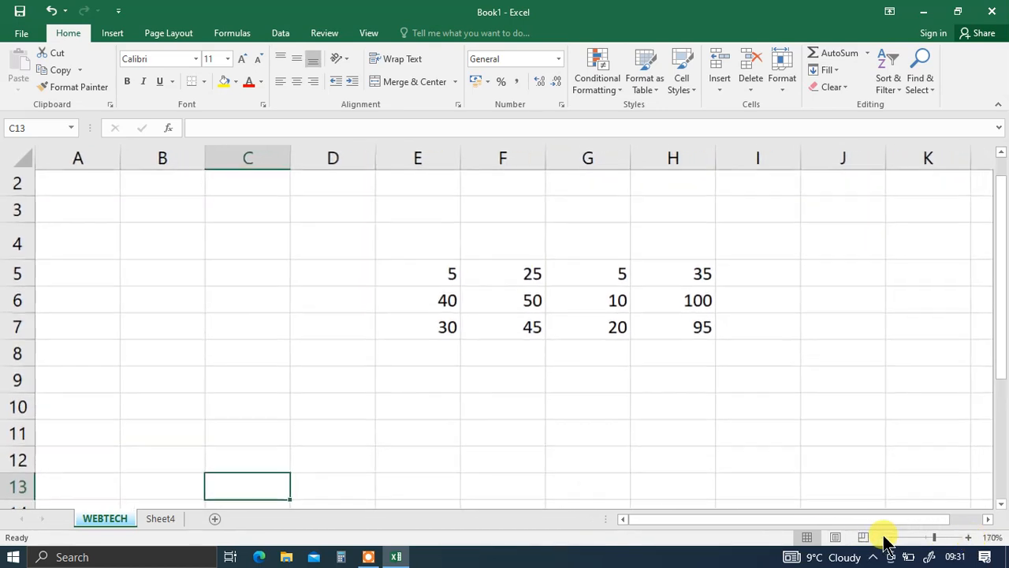
click(888, 539)
click(888, 538)
click(888, 539)
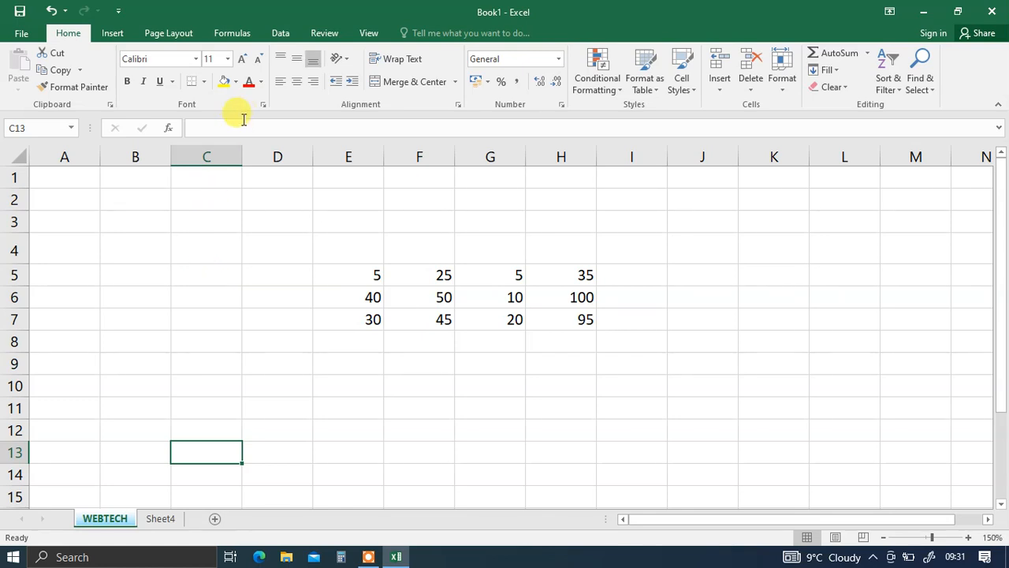
click(568, 405)
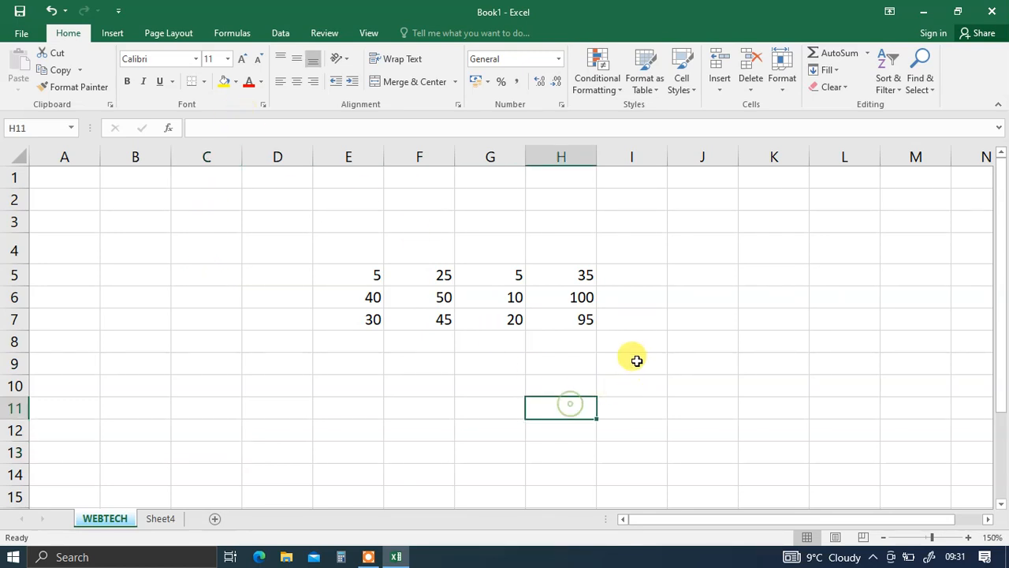
click(636, 359)
click(623, 274)
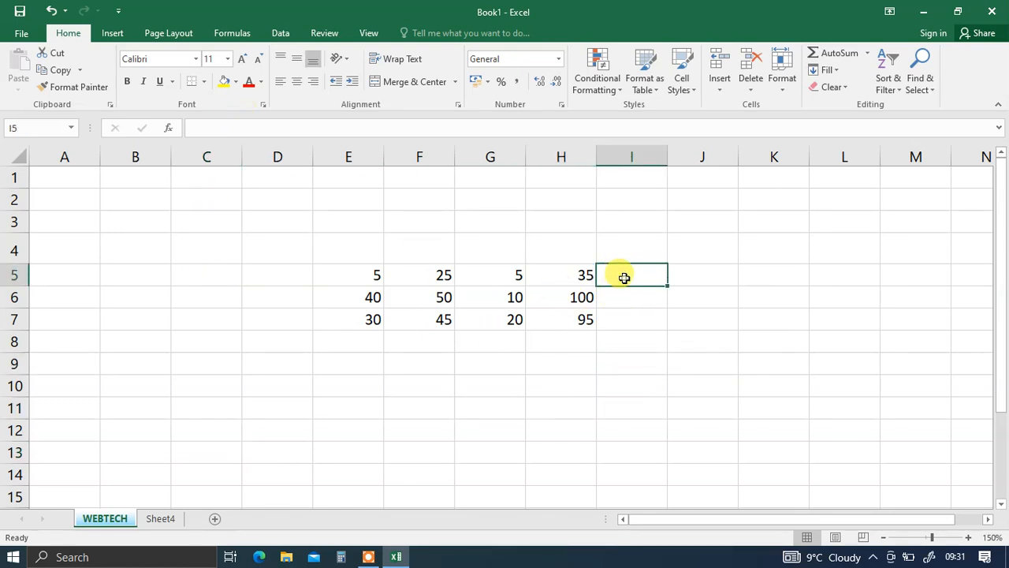
click(560, 367)
Total H5:H7 in cell H8 with AutoSum and fill that formula across row 8 to E8
drag(580, 276, 569, 327)
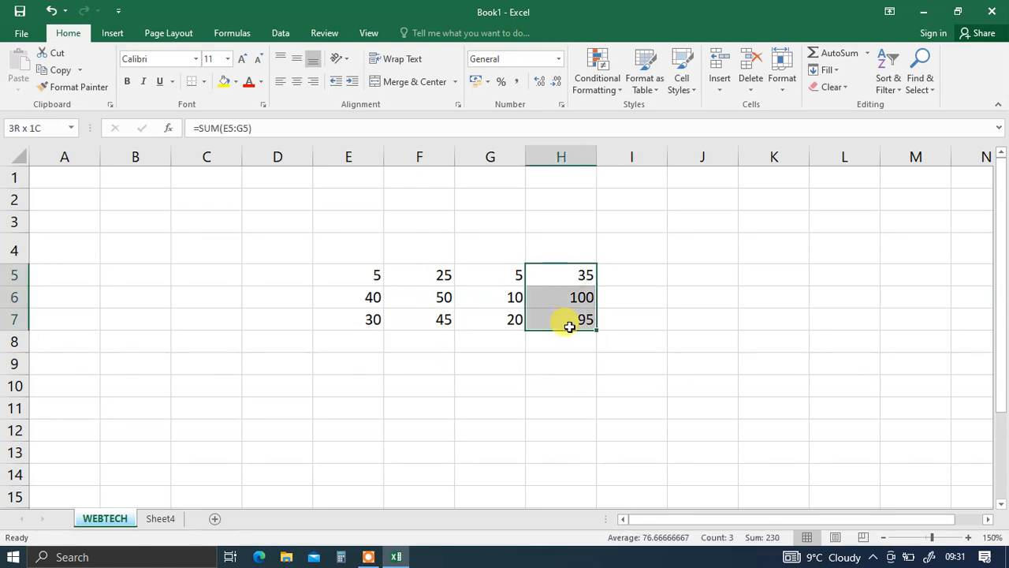
drag(569, 326, 570, 339)
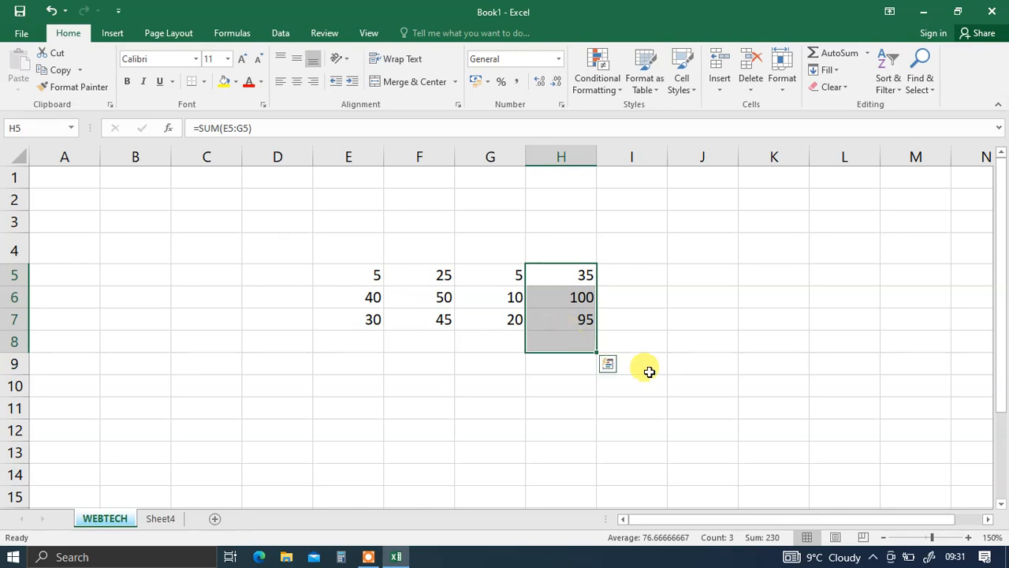
click(832, 53)
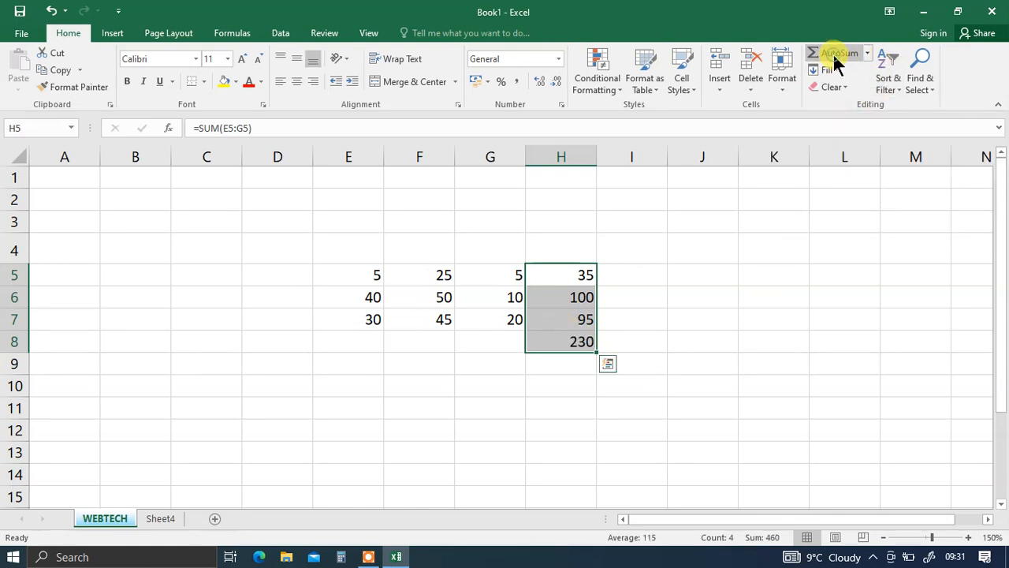
click(509, 410)
click(582, 338)
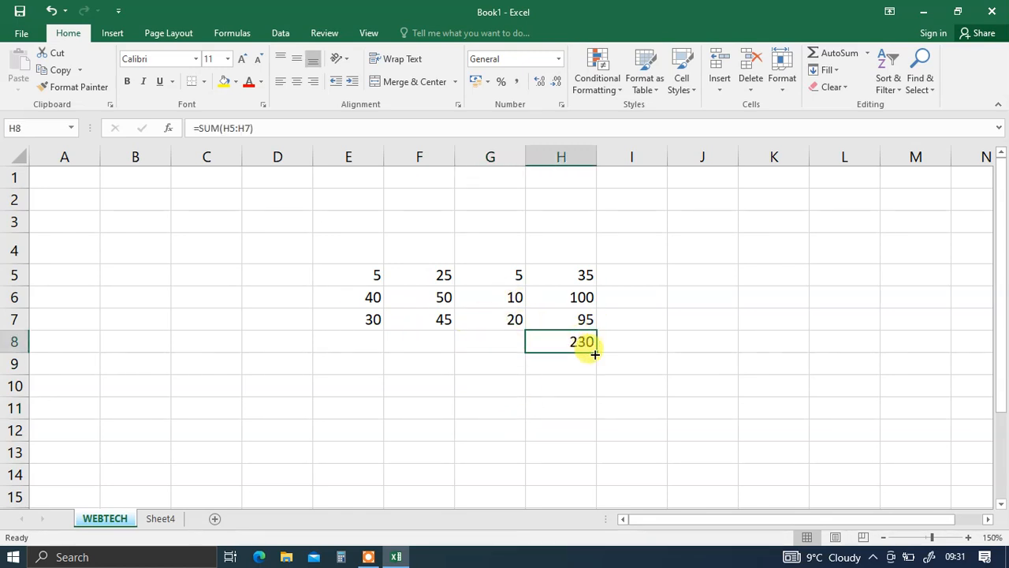
drag(594, 354, 348, 351)
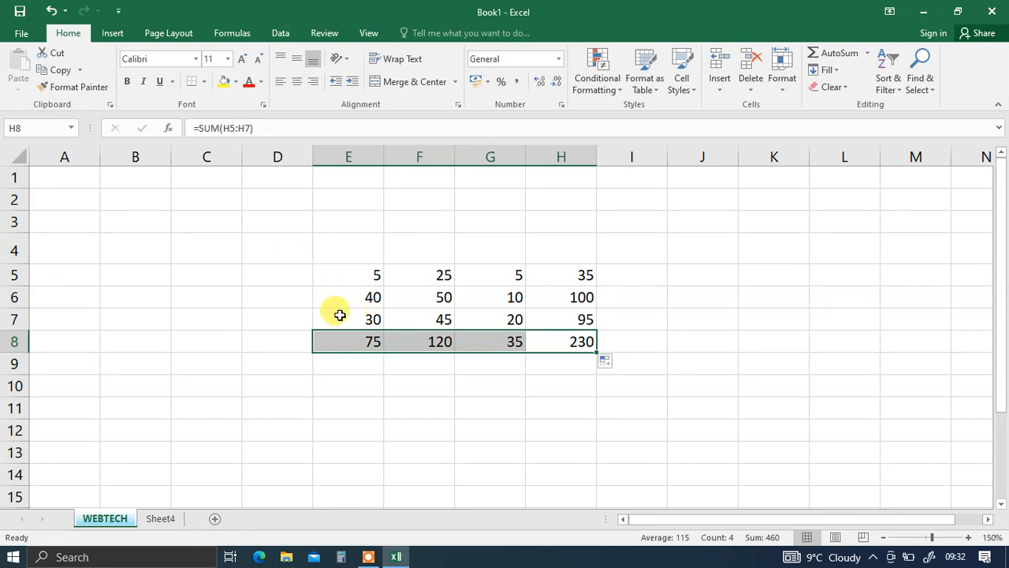
Save the workbook to the Desktop as an Excel Workbook named WEBTECH
click(21, 33)
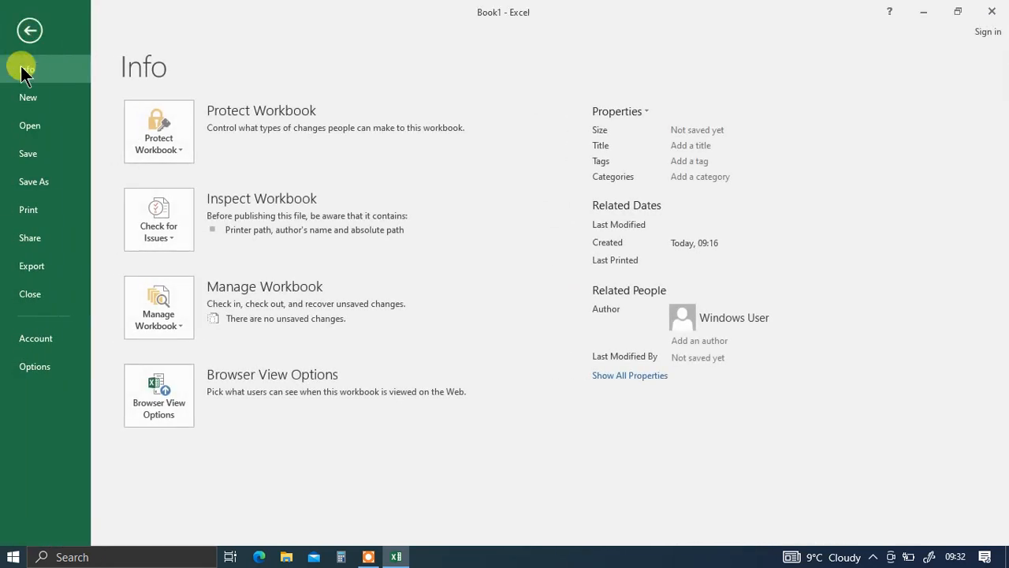
click(45, 156)
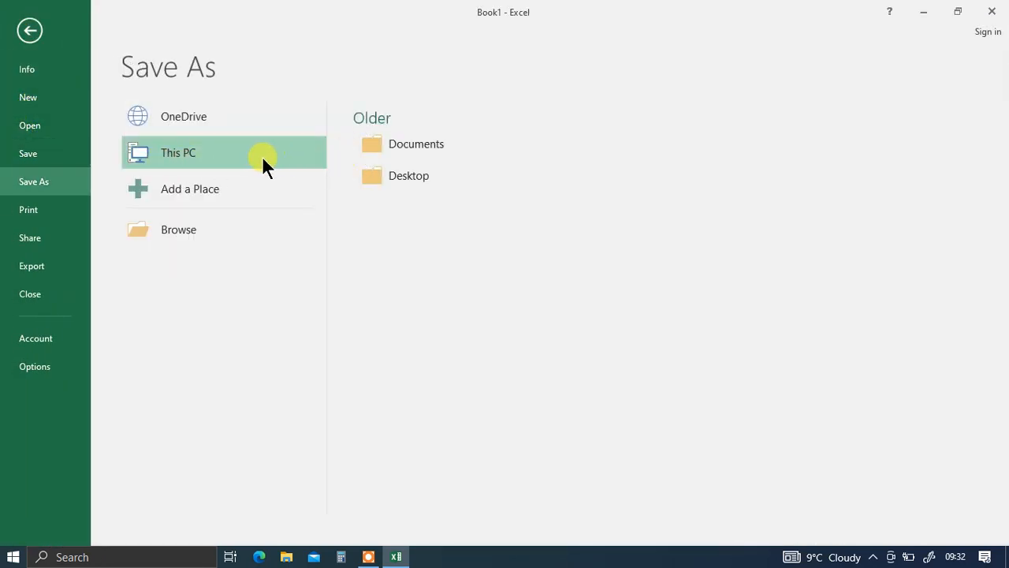
click(438, 145)
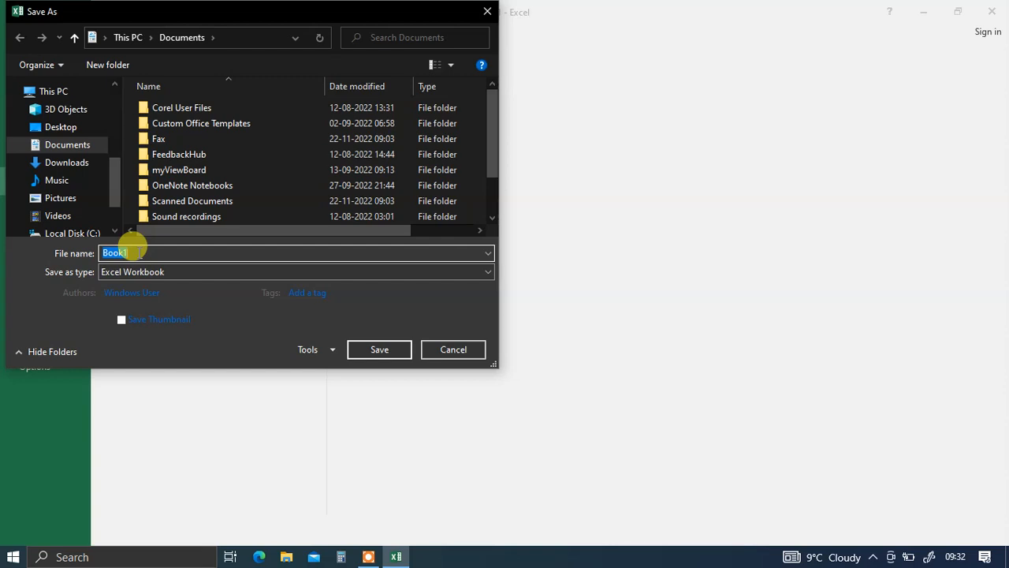
text(WEB)
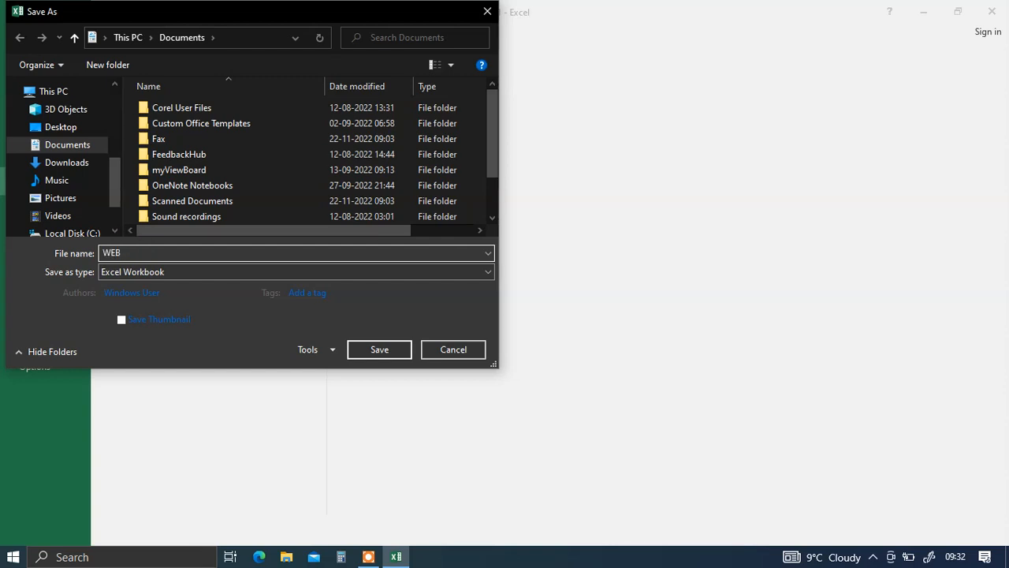
text(TECH)
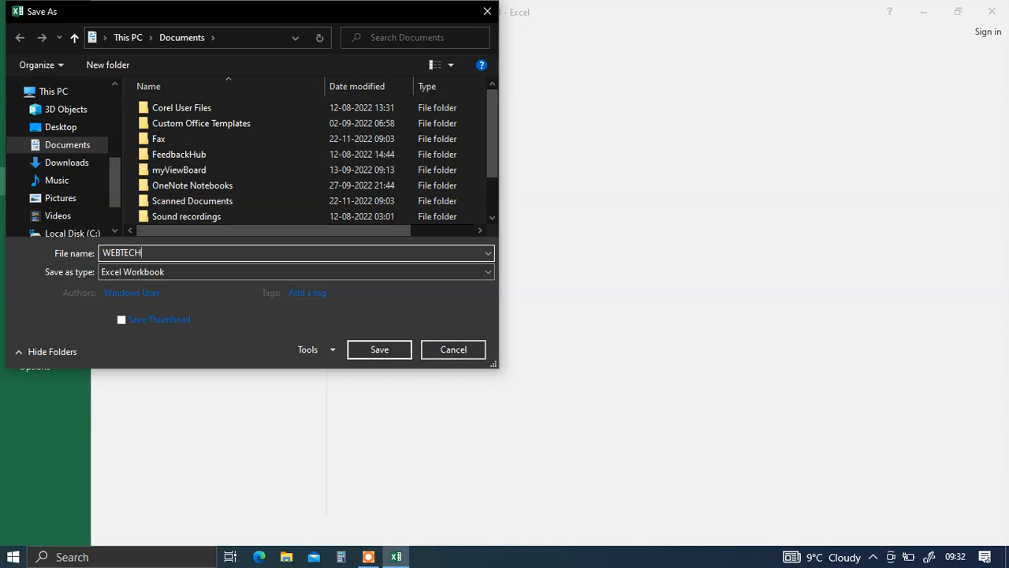
click(88, 128)
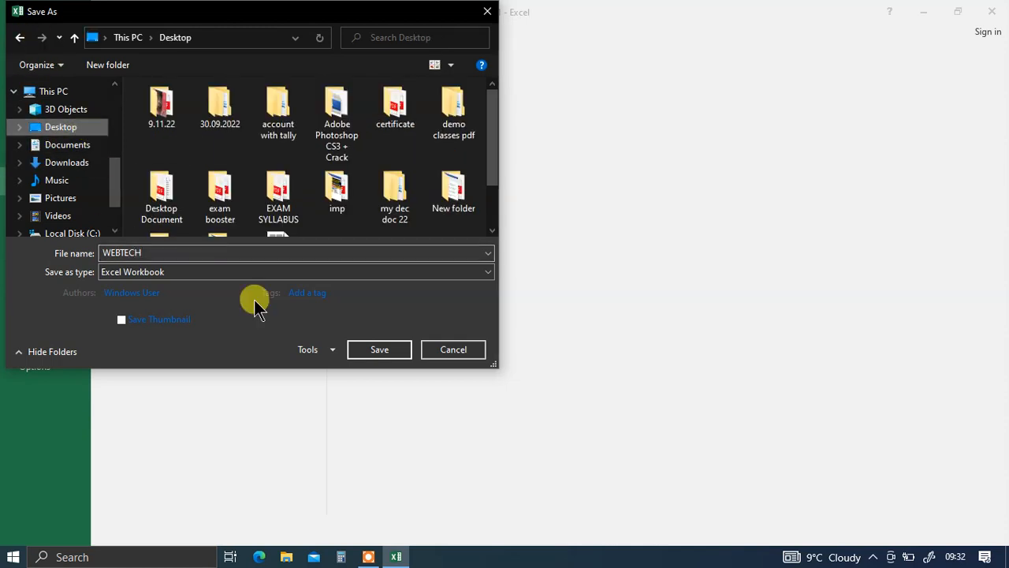
click(398, 353)
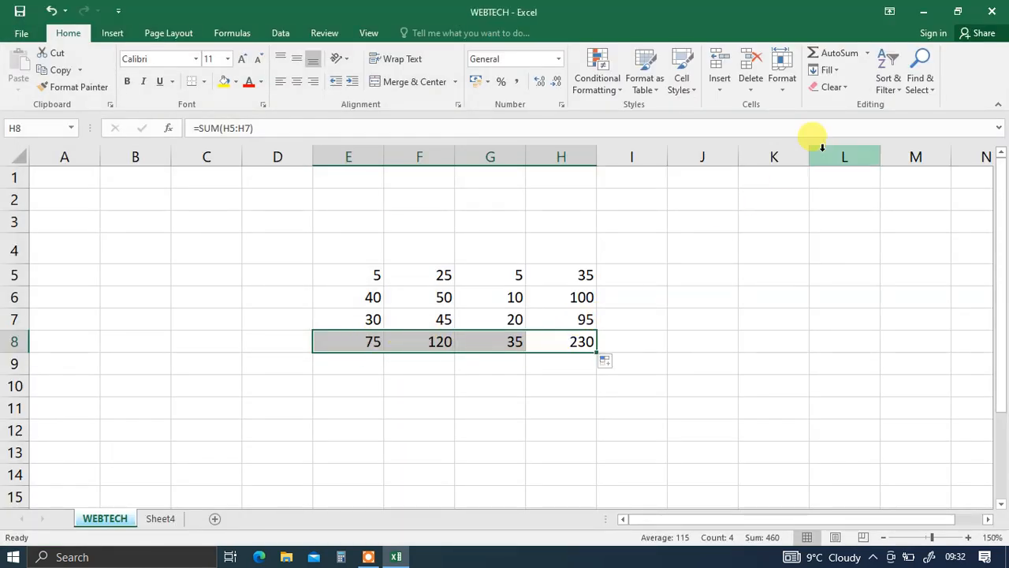
Check for the saved WEBTECH file on the Windows desktop, return to the workbook and deselect the filled range
click(924, 12)
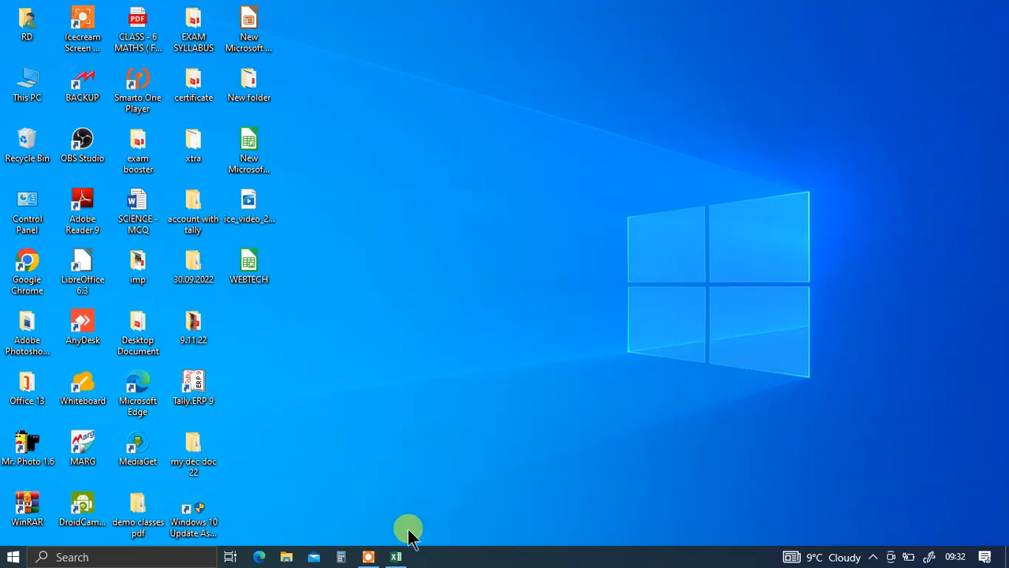
click(397, 557)
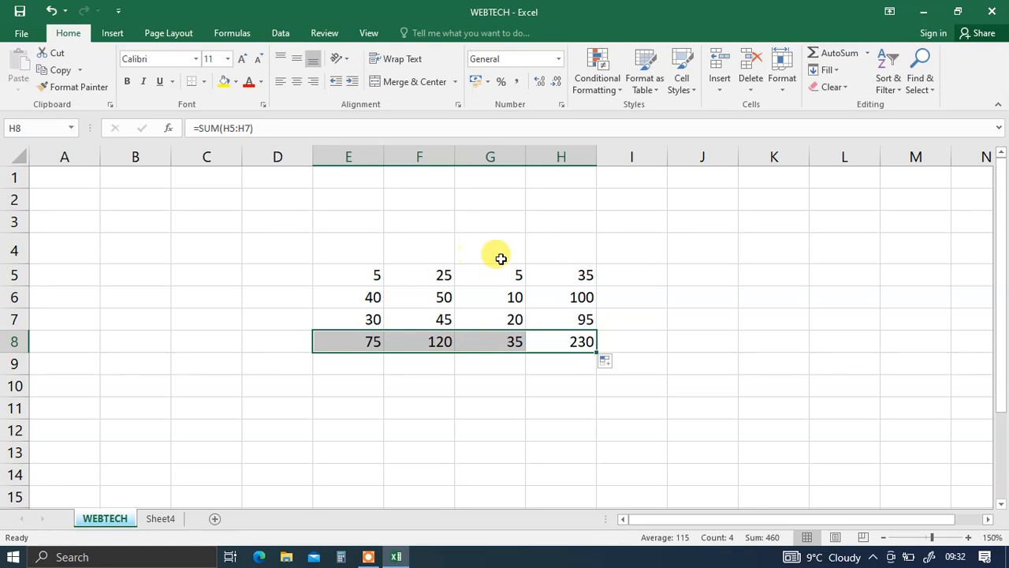
click(697, 325)
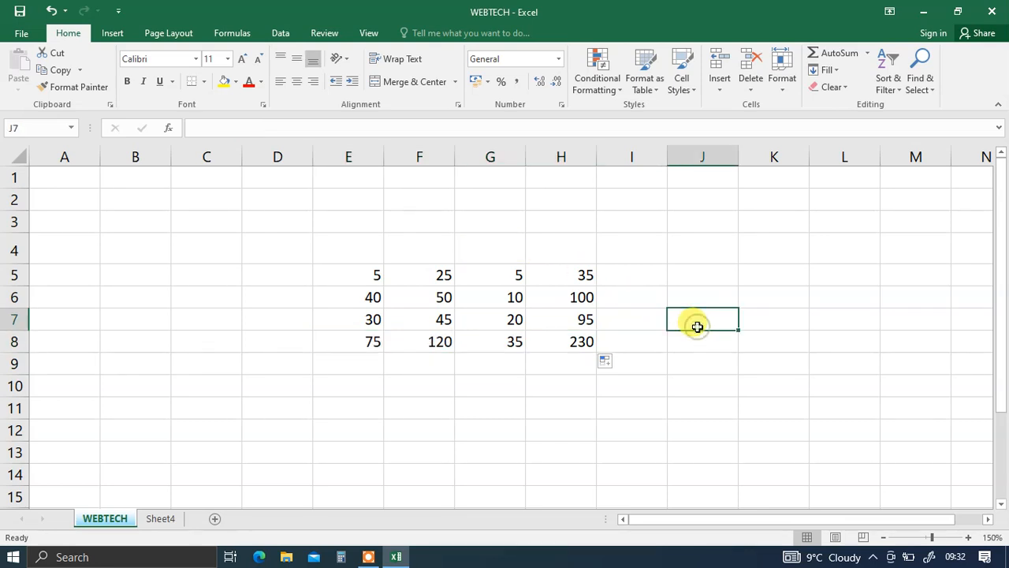
Select cell I11 and open the Macro dialog
click(603, 403)
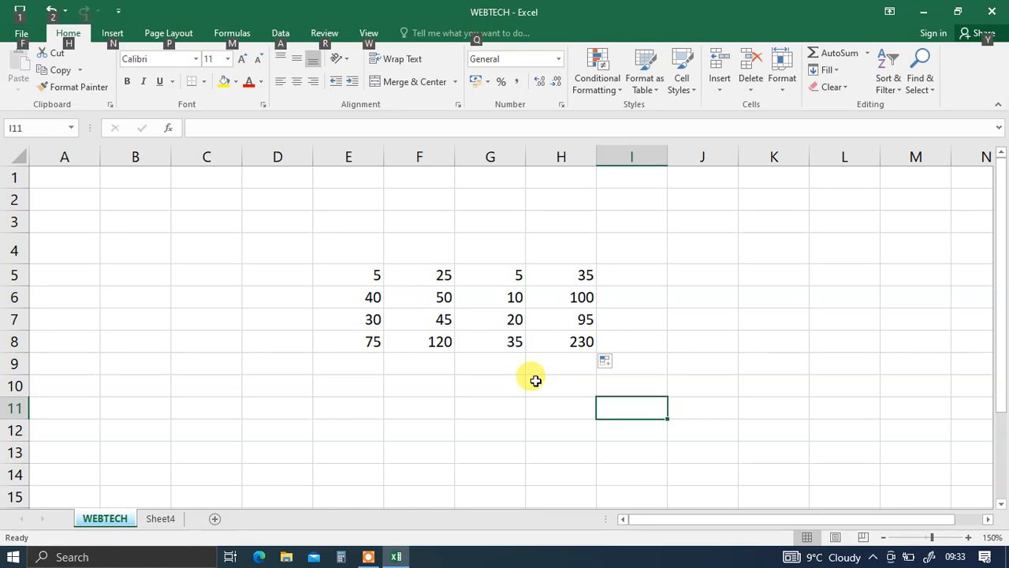
key(alt+F8)
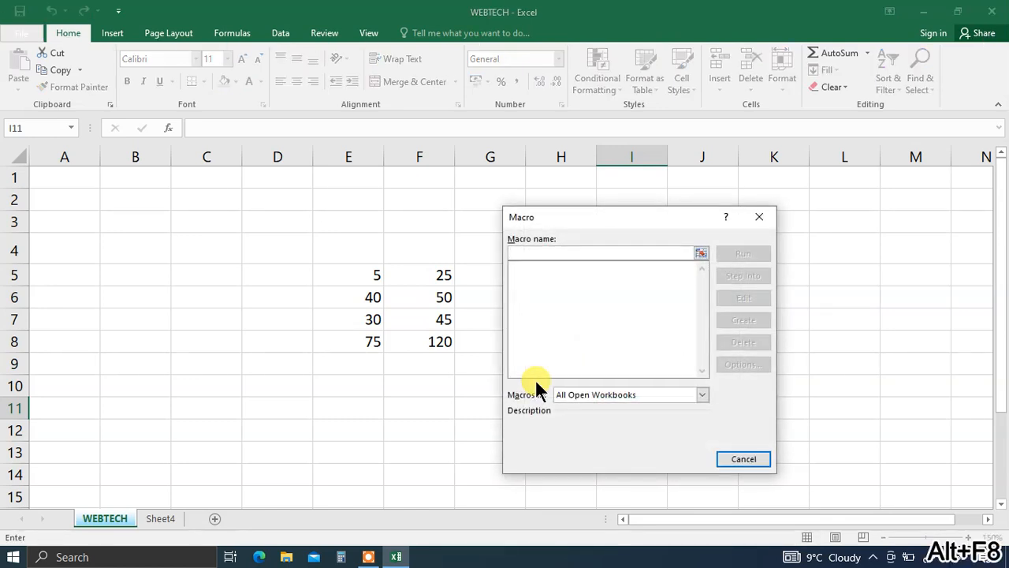